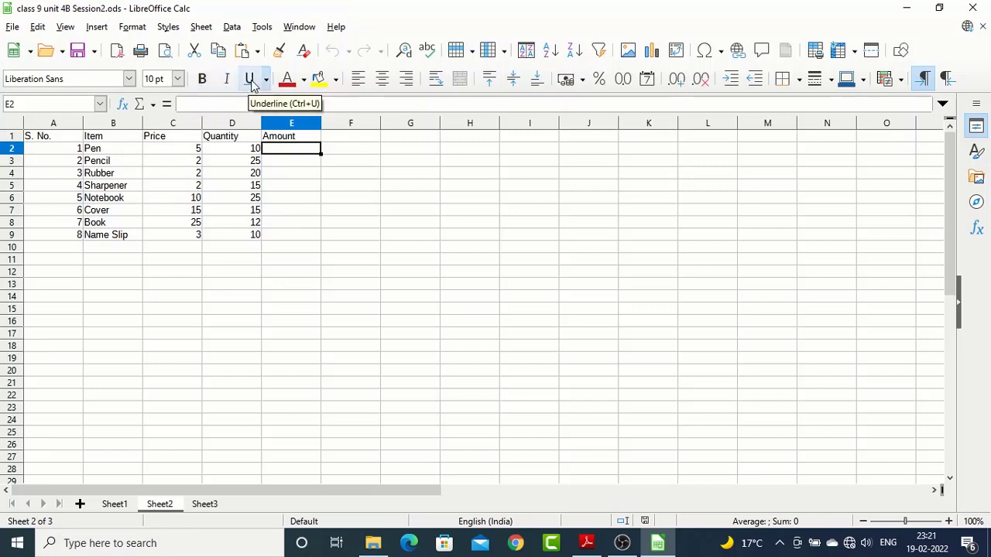
Make the column headings in A1:E1 bold
drag(60, 139, 282, 145)
click(203, 79)
click(290, 210)
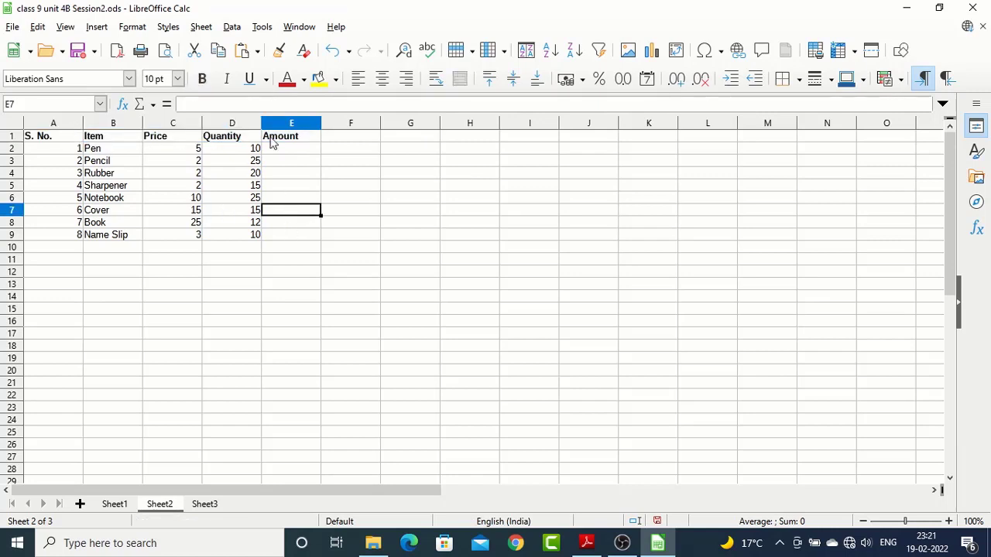
Give the heading cells A1:E1 an orange-gold background colour
drag(57, 138, 295, 129)
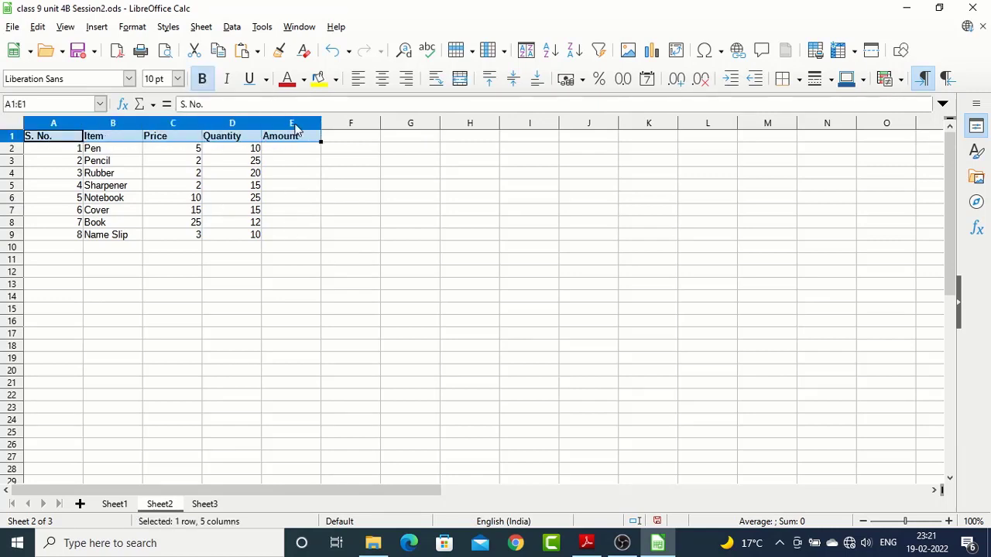
click(336, 81)
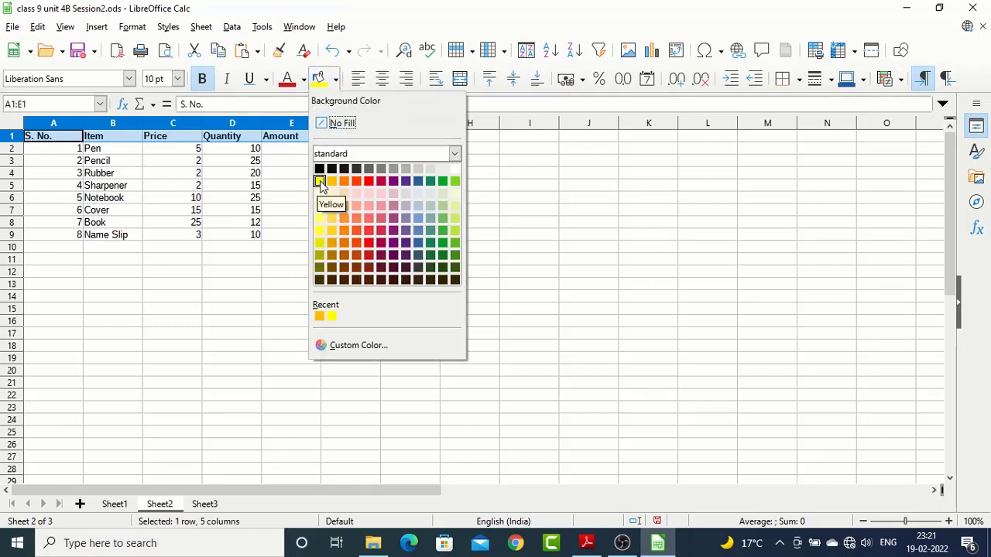
click(331, 182)
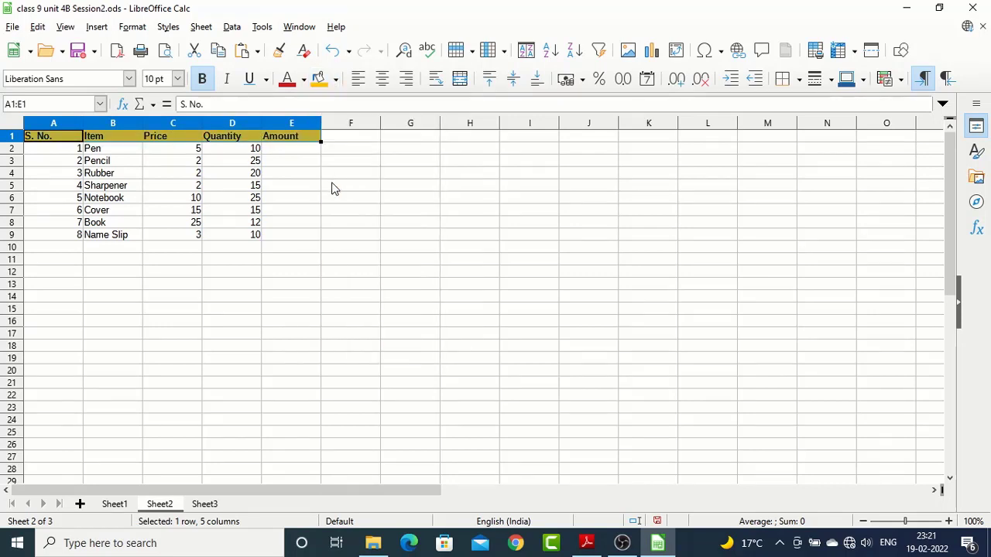
click(313, 187)
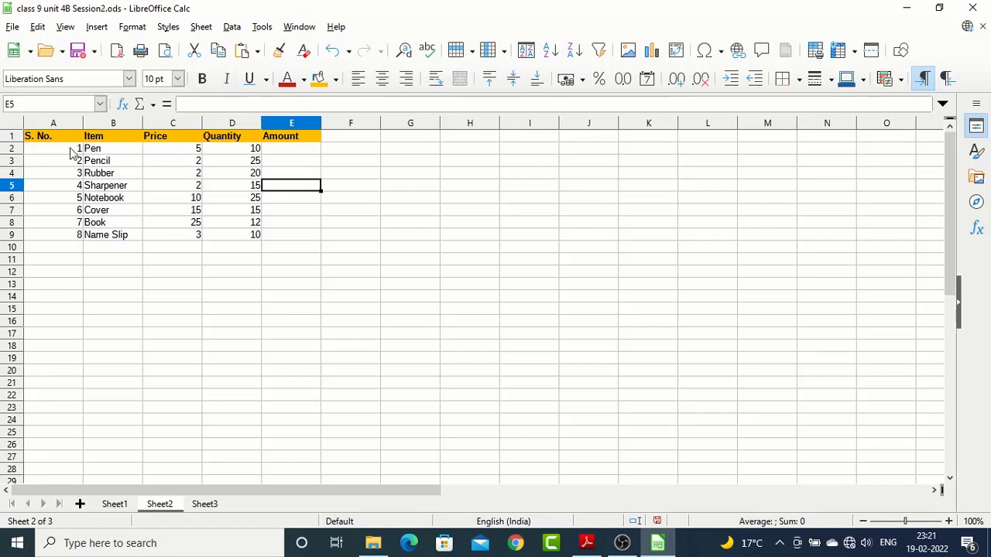
Italicize the serial numbers in A2:A9
drag(71, 149, 57, 231)
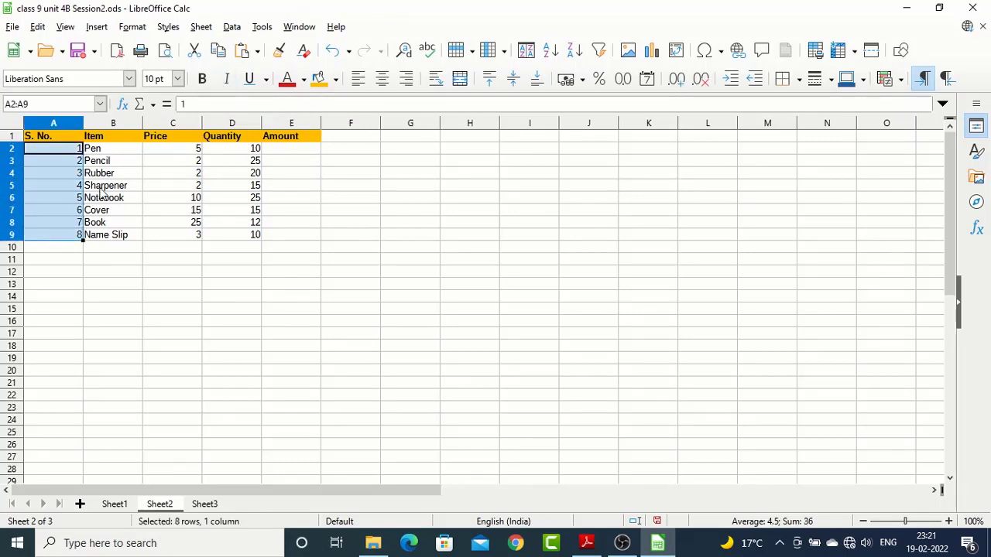
click(227, 85)
click(159, 287)
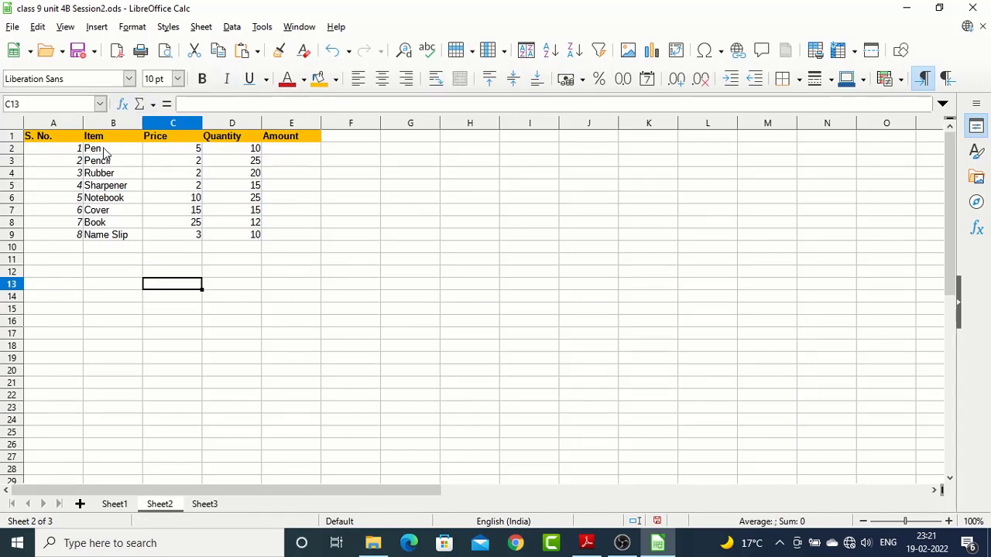
Set the font of the item names in B2:B9 to Lucida Handwriting
drag(104, 152, 99, 234)
click(124, 82)
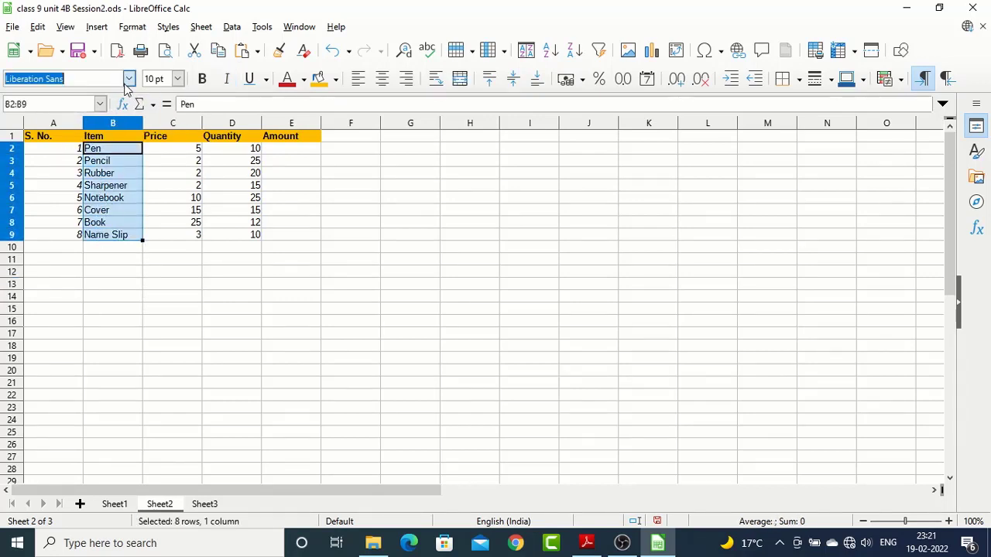
click(127, 78)
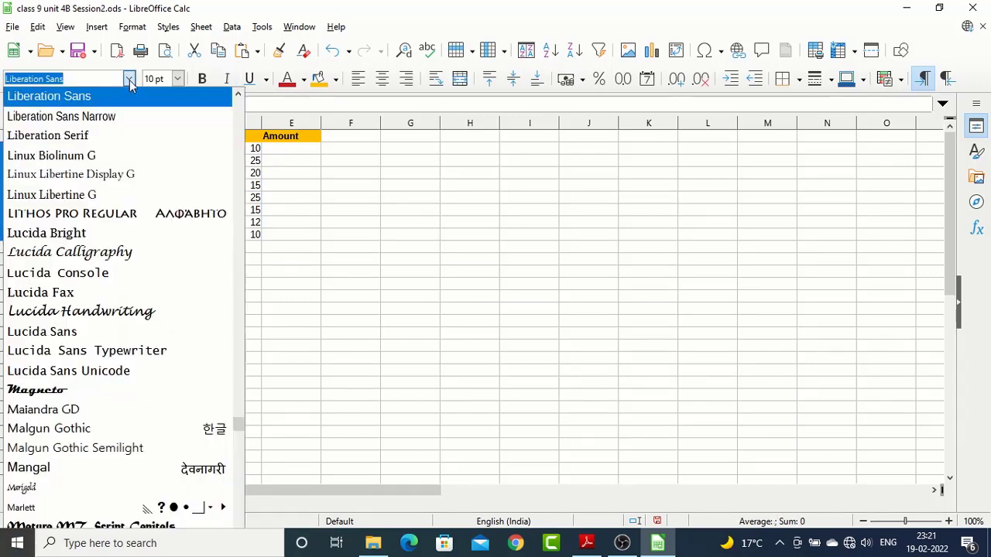
click(45, 313)
click(160, 188)
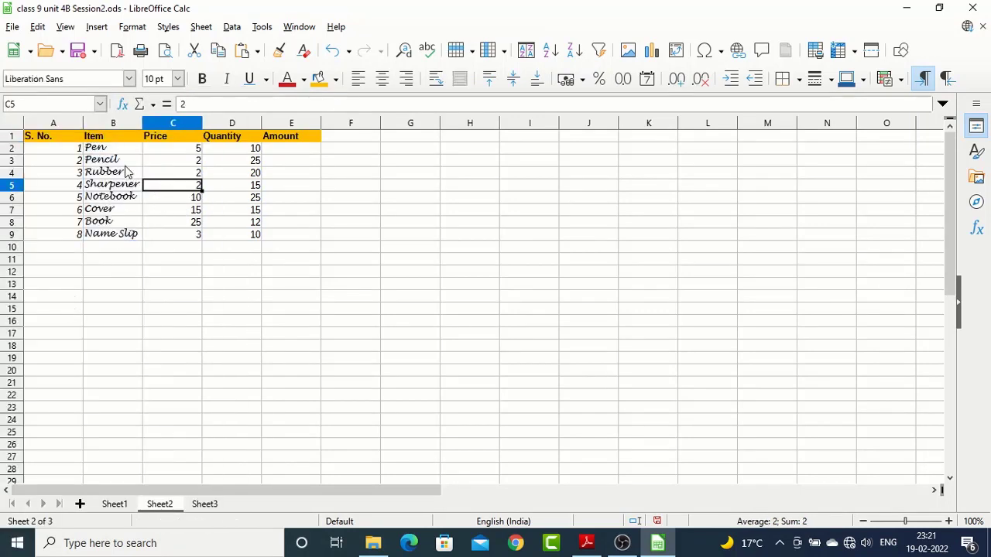
Select the block C2:F9, narrow the selection to C2:C9, and return to cell C2
click(179, 152)
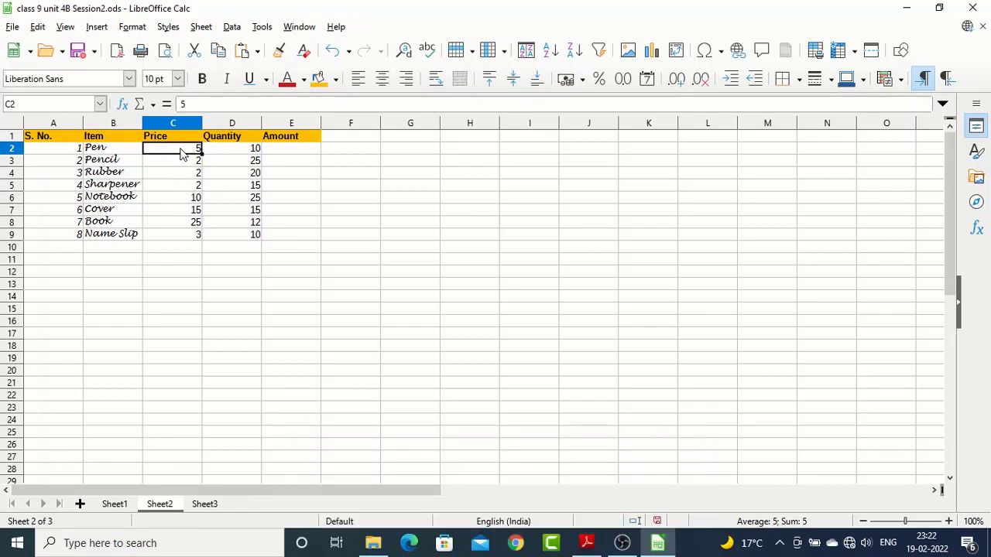
drag(180, 153, 361, 243)
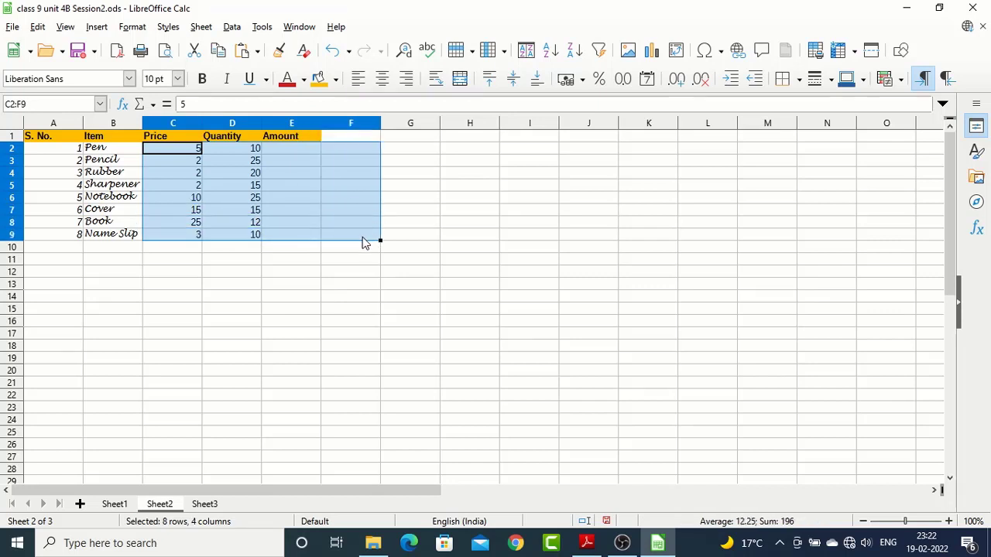
drag(362, 238, 198, 235)
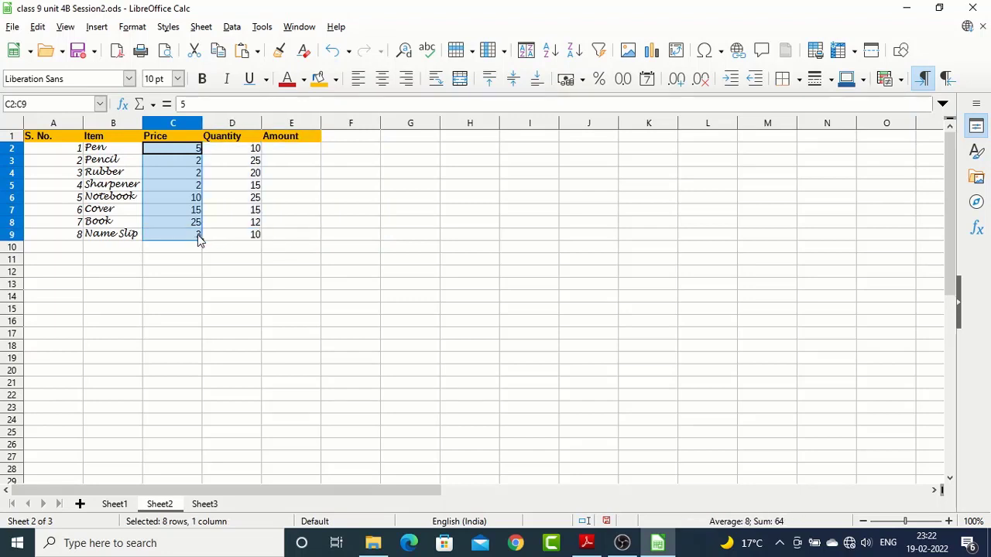
click(190, 164)
click(195, 152)
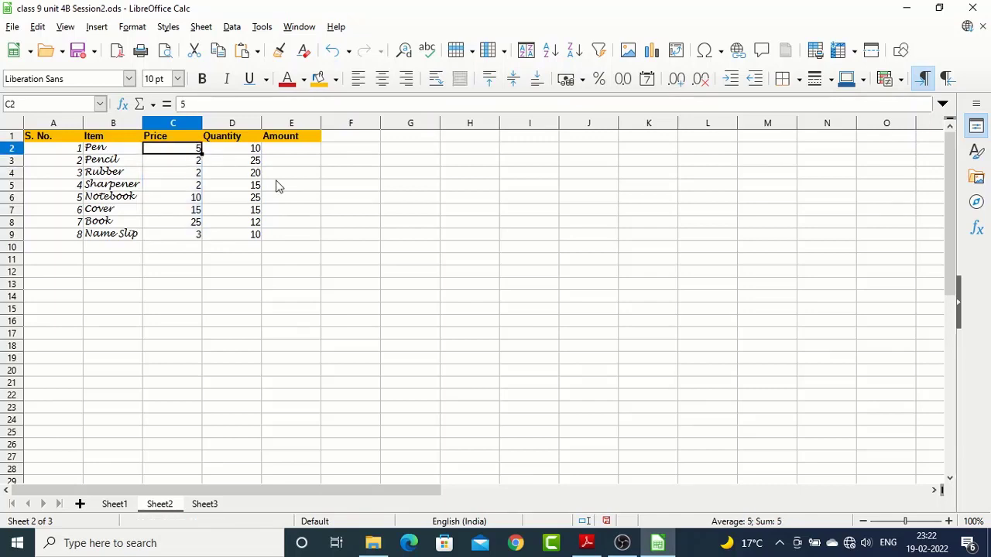
Extend a selection from C2 down to C14, shrink it back up, and return to cell C2
click(177, 161)
click(178, 150)
key(shift+Down)
key(shift+Down)
key(shift+Down)
key(shift+Down)
key(shift+Down)
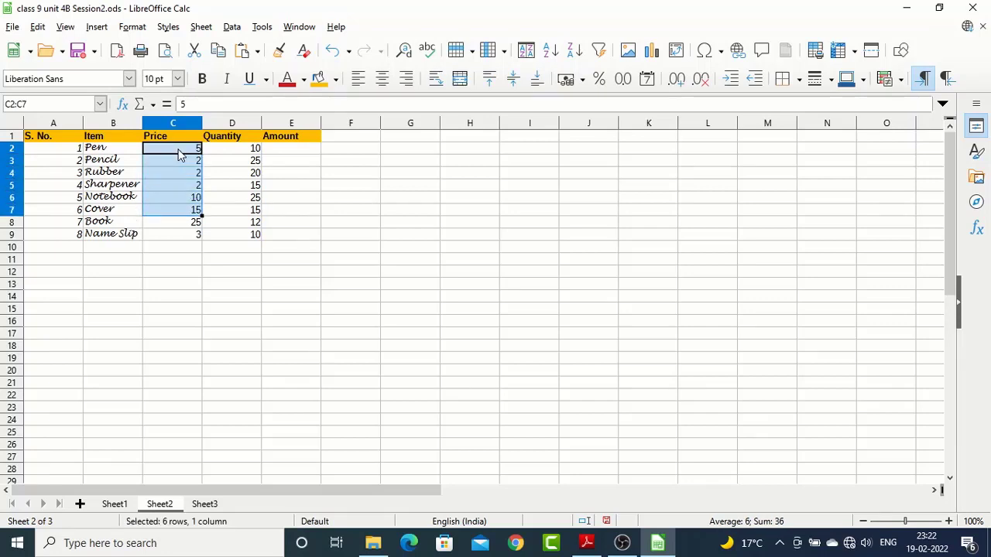
key(shift+Down)
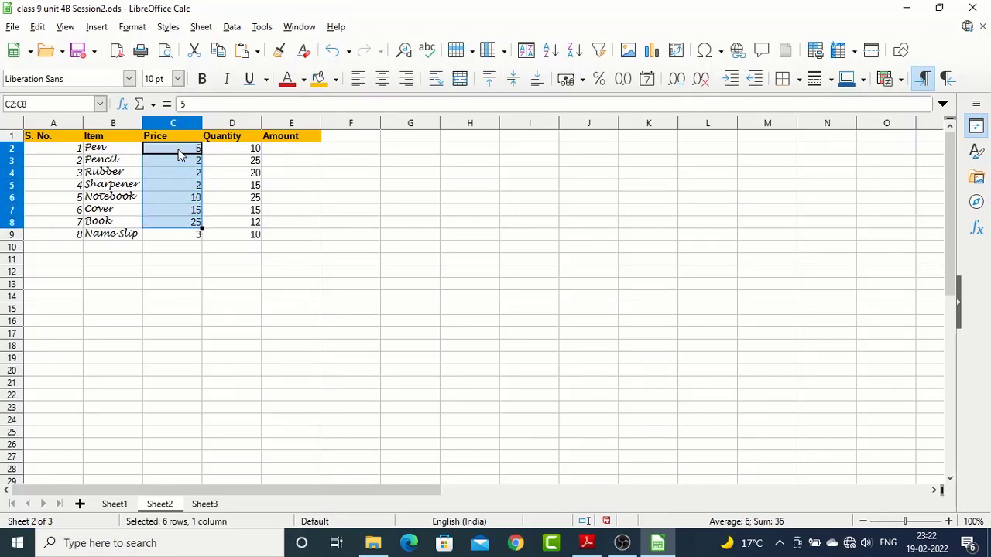
key(shift+Down)
key(shift+Down)
key(shift+Down)
key(shift+Down)
key(shift+Down)
key(shift+Down)
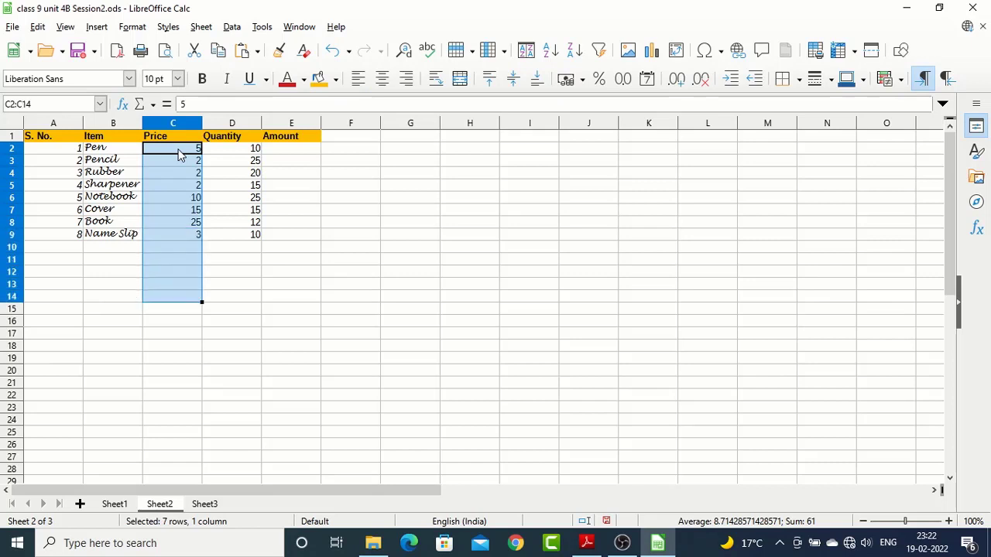
key(shift+Up)
key(shift+Up)
key(shift+Up)
key(shift+Up)
key(shift+Up)
key(shift+Up)
key(shift+Up)
key(shift+Up)
key(Up)
key(Down)
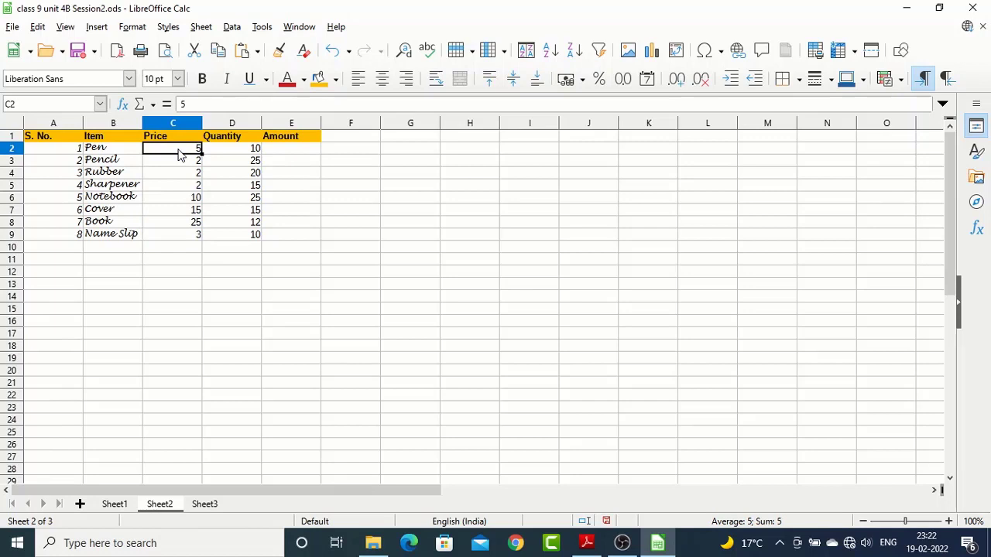
Extend the selection from C2 across to E2, and return to cell C2
key(shift+Right)
key(shift+Right)
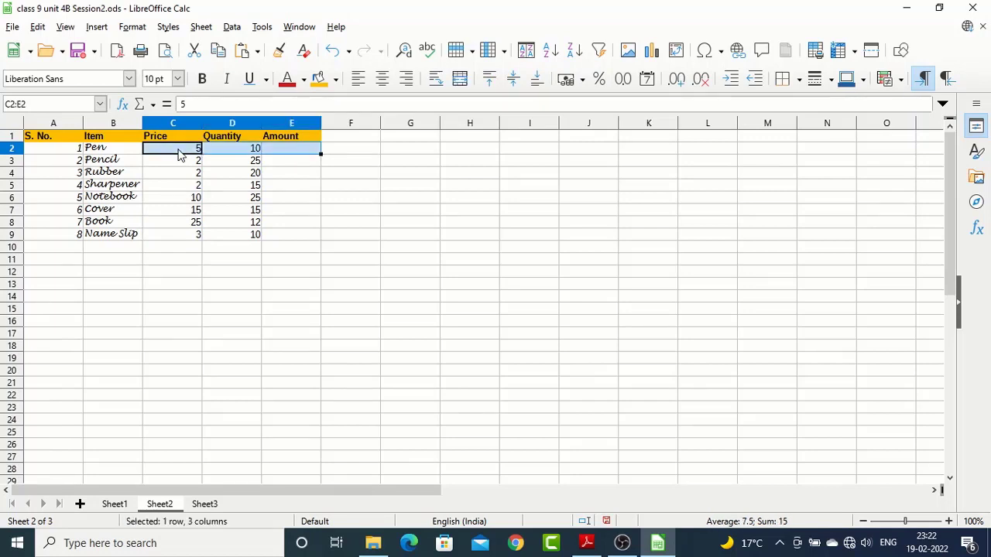
key(Down)
key(Up)
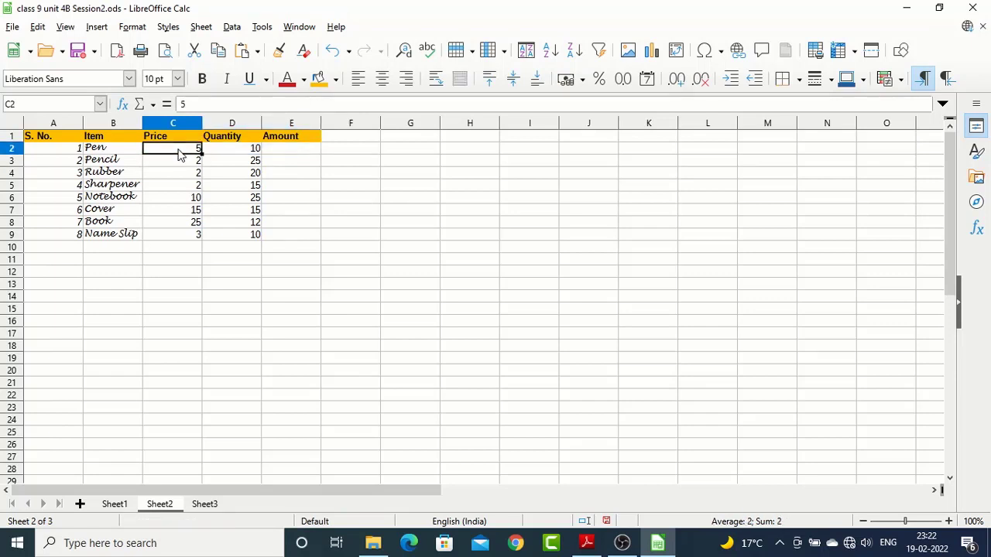
Extend the selection from C2 down to C9, and return to cell C2
key(shift+Down)
key(shift+Down)
key(shift+Down)
key(shift+Down)
key(shift+Down)
key(shift+Down)
key(shift+Down)
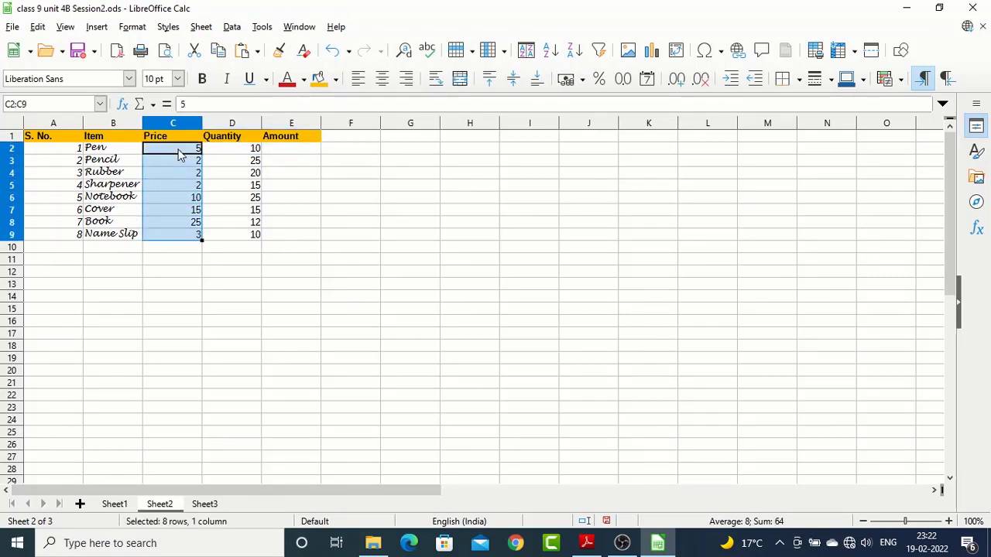
key(Up)
key(Down)
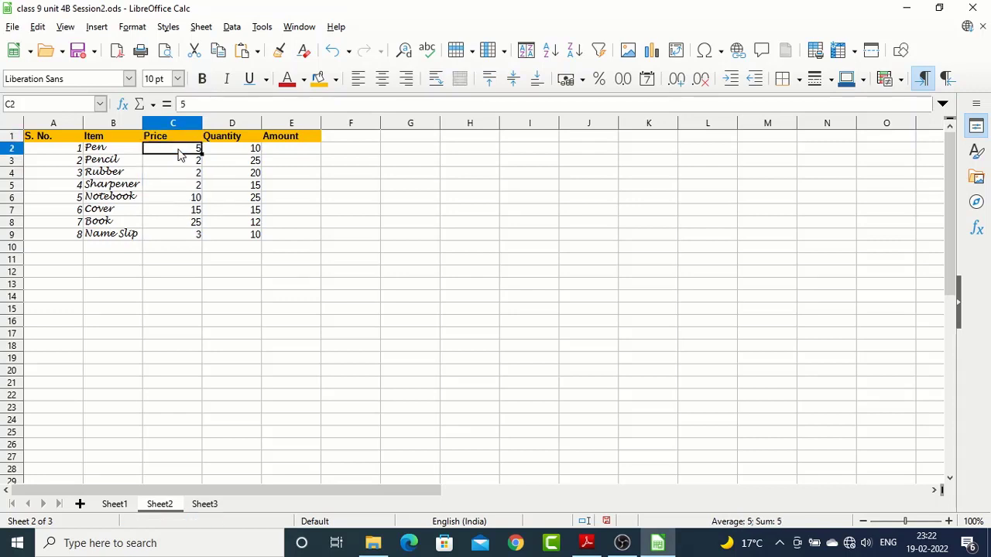
Select the Price to Amount cells of the Pen row and of the Pencil row in turn, and return to C2
key(shift+Right)
key(shift+Right)
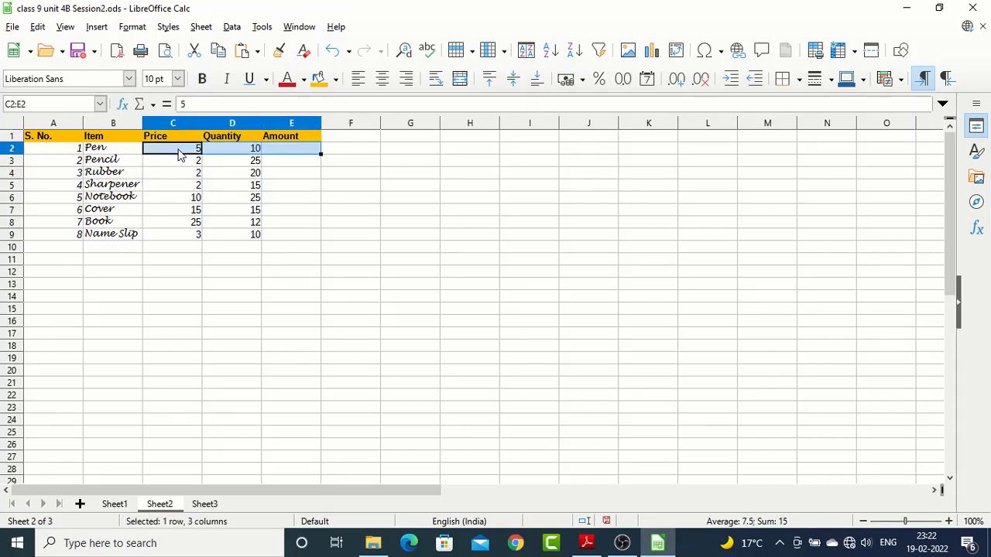
key(Down)
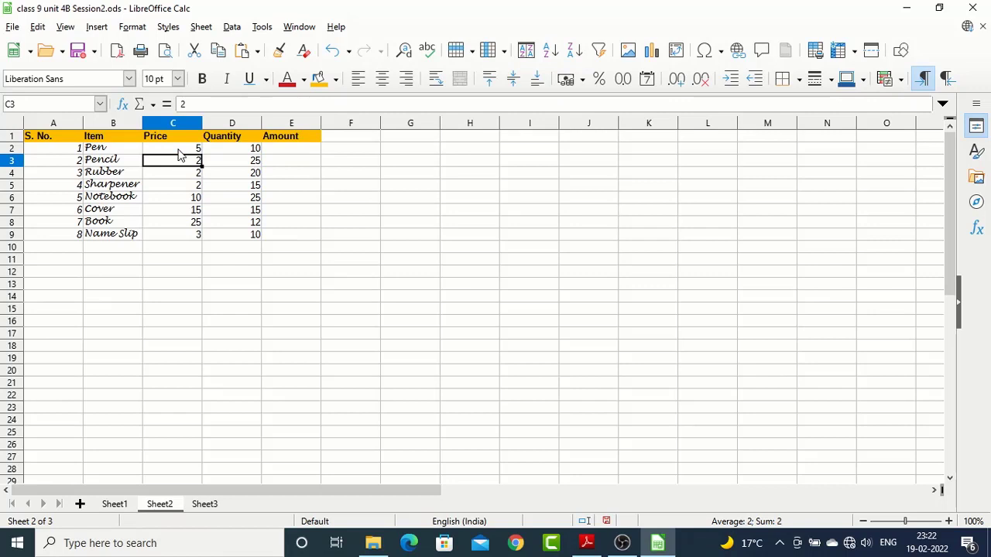
key(shift+Right)
key(shift+Right)
key(Down)
key(Up)
key(Up)
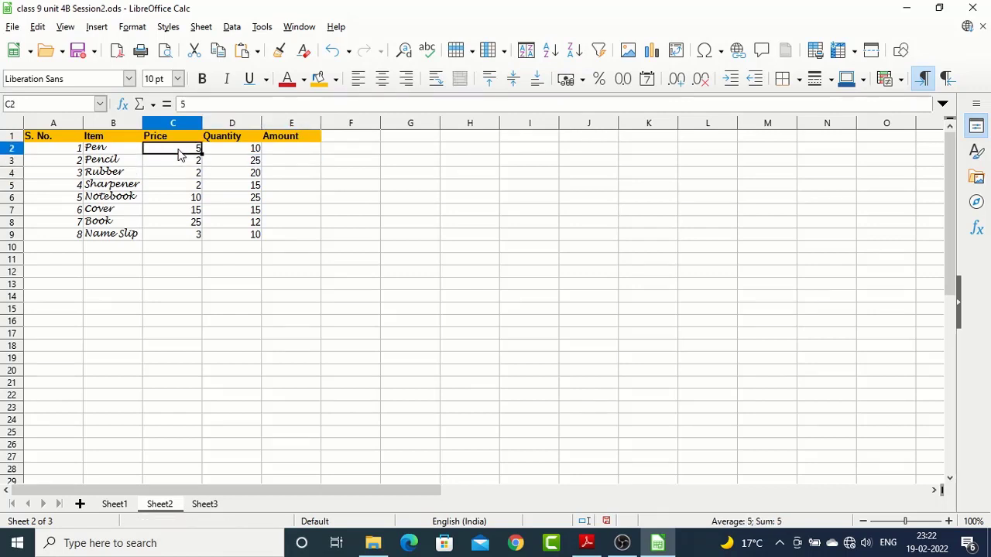
Select C2:E2 once more, clear the selection, and move the cell cursor back to C2
key(shift+Right)
key(shift+Right)
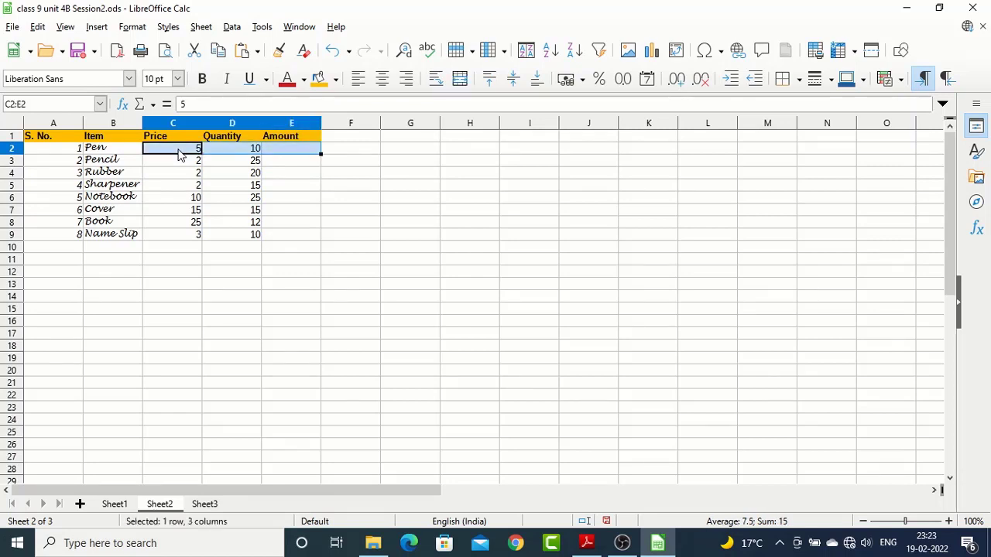
key(Right)
key(Right)
key(Left)
key(Left)
key(Left)
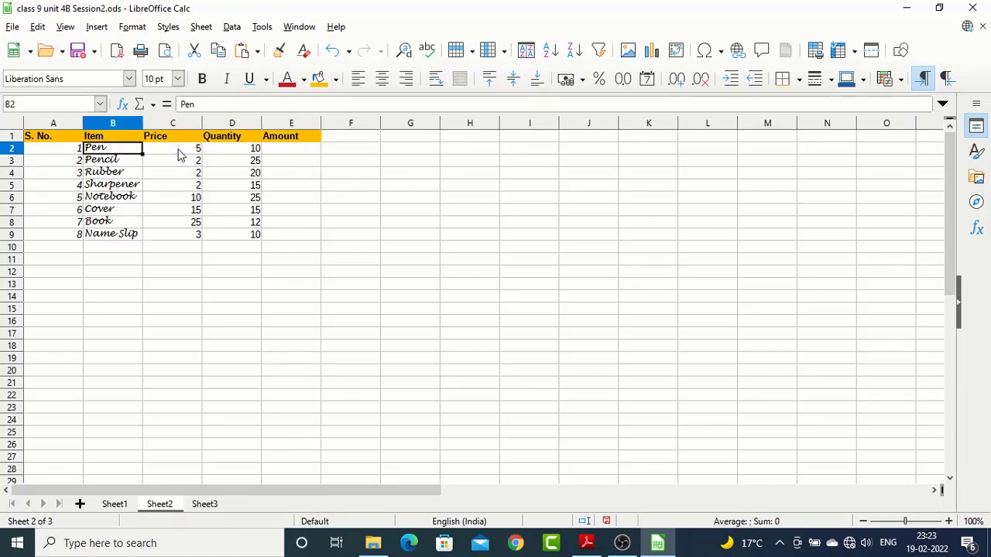
key(Right)
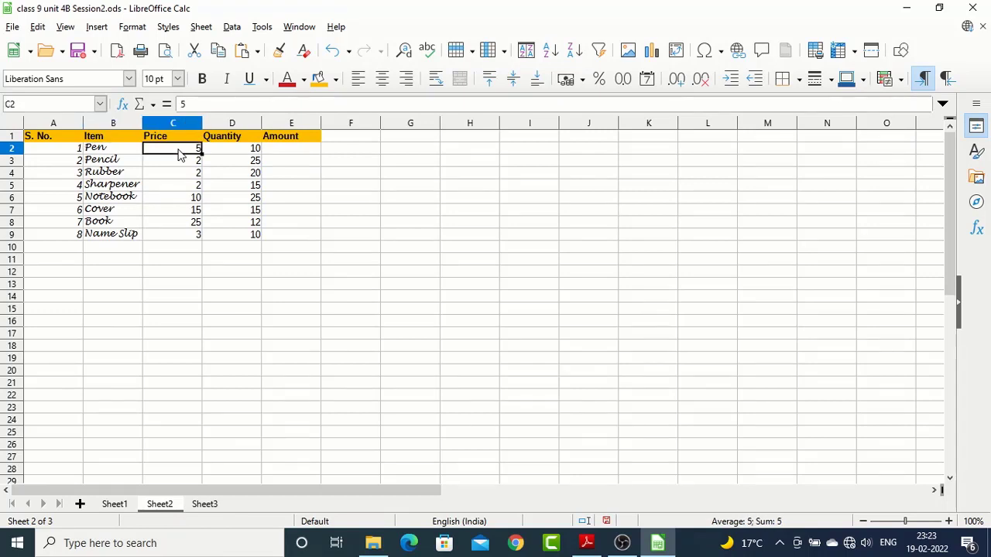
Move the cell cursor between the first and last entries of the Price column, ending on C2
key(Down)
key(Down)
key(ctrl+Down)
key(Up)
key(Up)
key(Up)
key(Up)
key(Up)
key(Up)
key(Up)
key(Down)
key(Down)
key(Down)
key(Down)
key(Down)
key(Down)
key(Down)
key(Down)
key(Up)
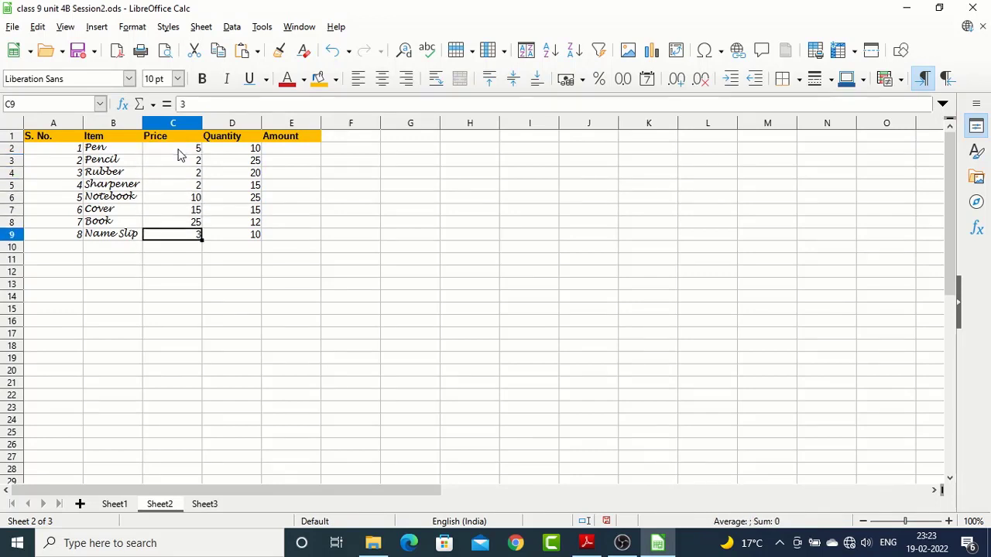
key(Down)
key(Up)
key(Up)
key(Up)
key(Up)
key(Up)
key(Up)
key(Up)
key(Up)
Extend the selection from C2 to the last filled price cell, C9, and clear it
key(shift+Down)
key(shift+Down)
key(shift+ctrl+Down)
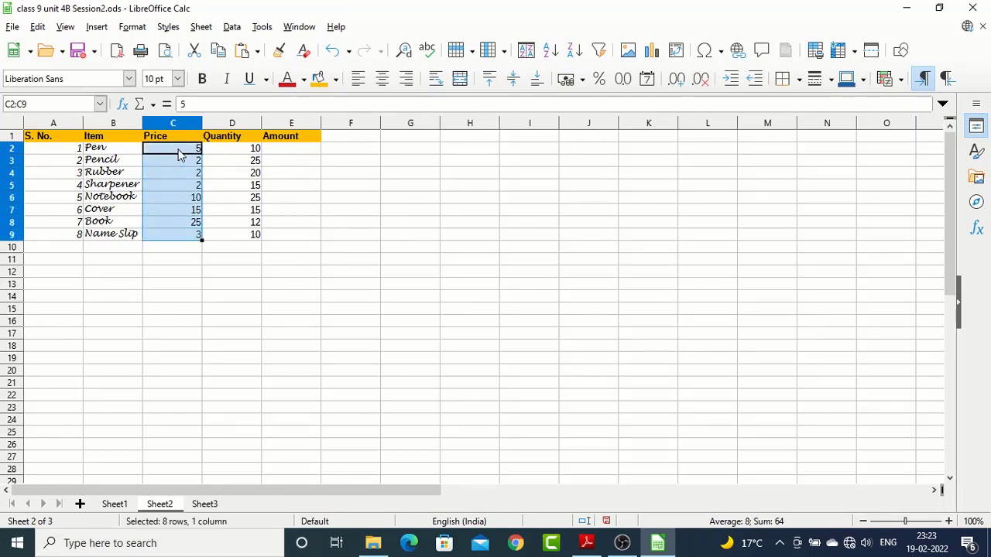
key(Up)
Select the quantities from D2 down to D9
key(Right)
key(Down)
key(Down)
key(Up)
key(shift+Down)
key(shift+Down)
key(shift+Down)
key(shift+Down)
key(shift+Down)
key(shift+Down)
key(shift+Down)
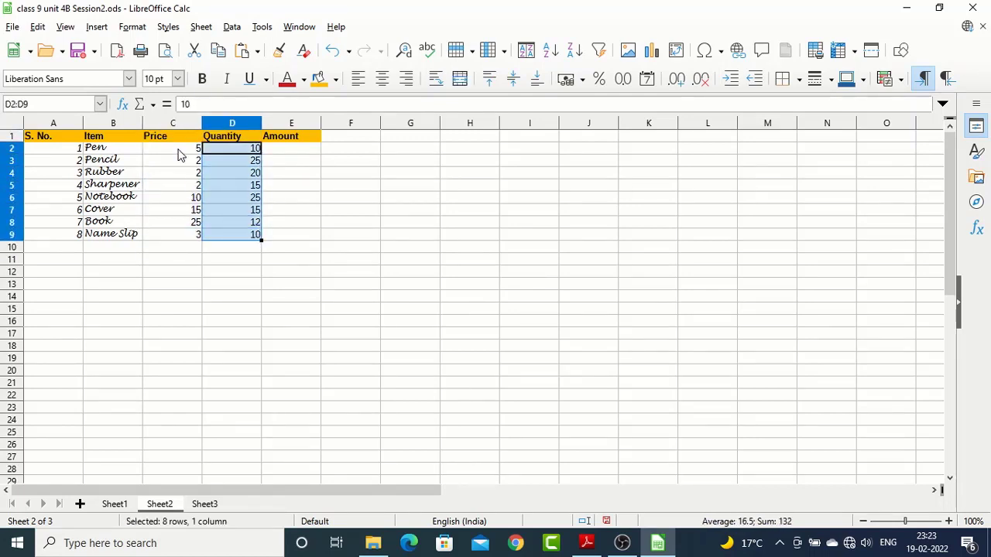
Select the prices C2:C9 and look through the row, number format and text alignment options available for them
drag(178, 154, 177, 246)
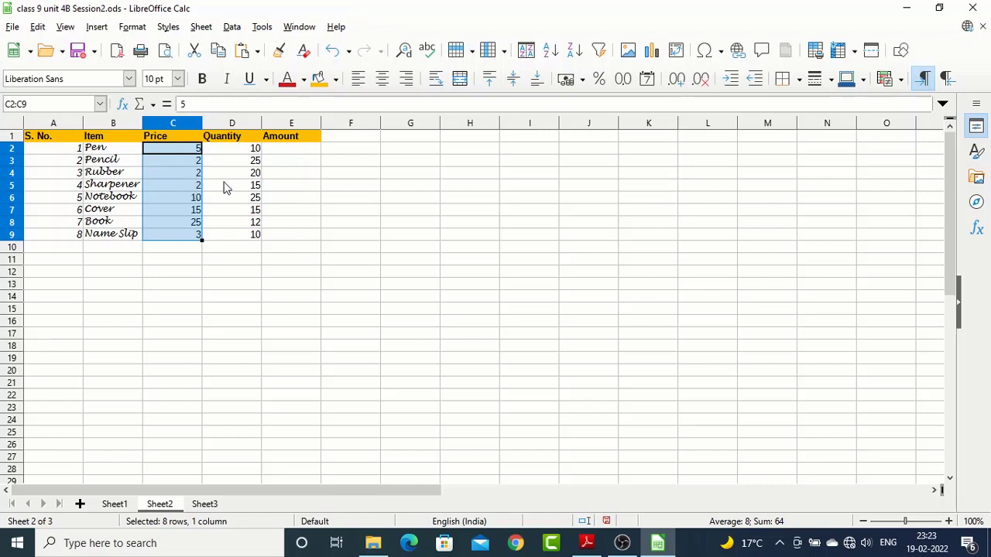
click(132, 30)
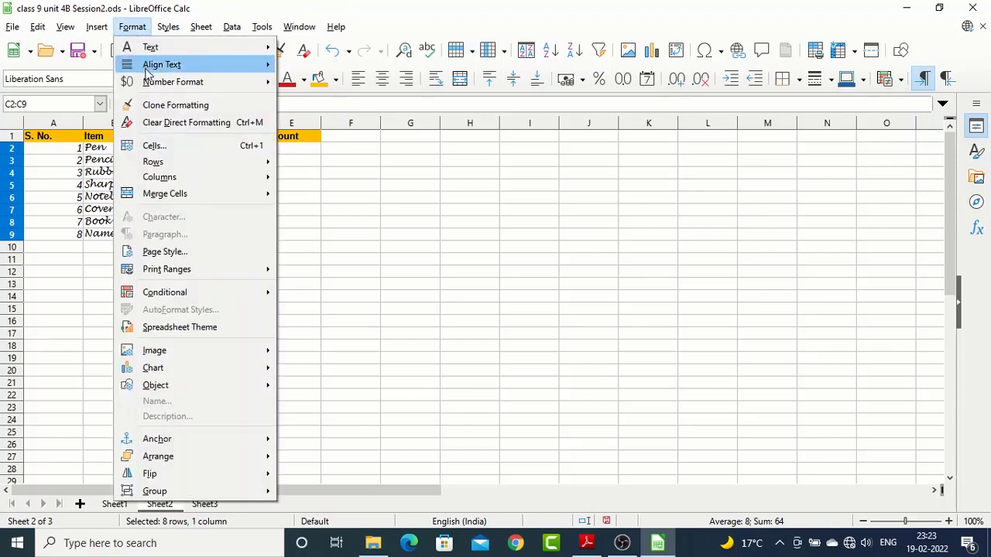
mouse_move(165, 48)
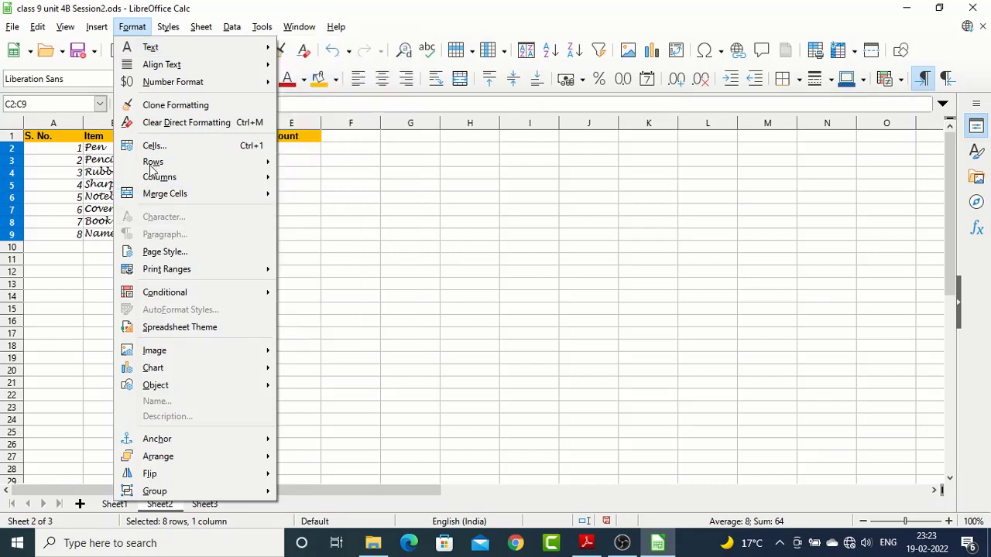
mouse_move(151, 168)
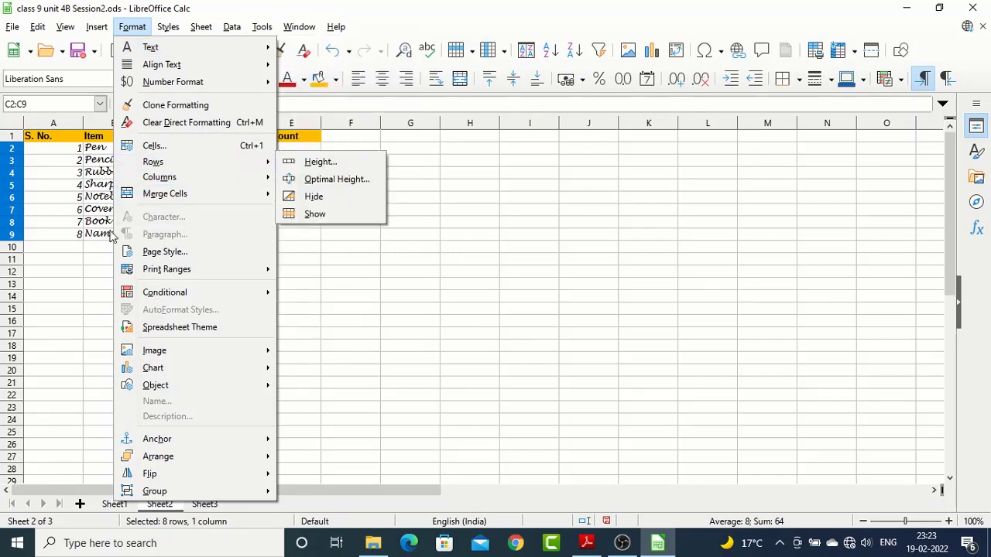
mouse_move(206, 81)
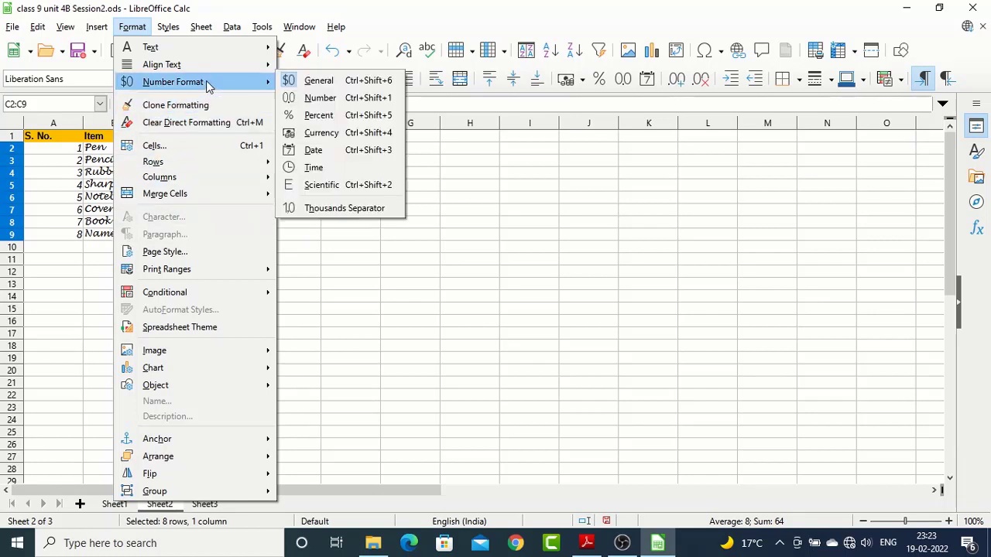
mouse_move(227, 66)
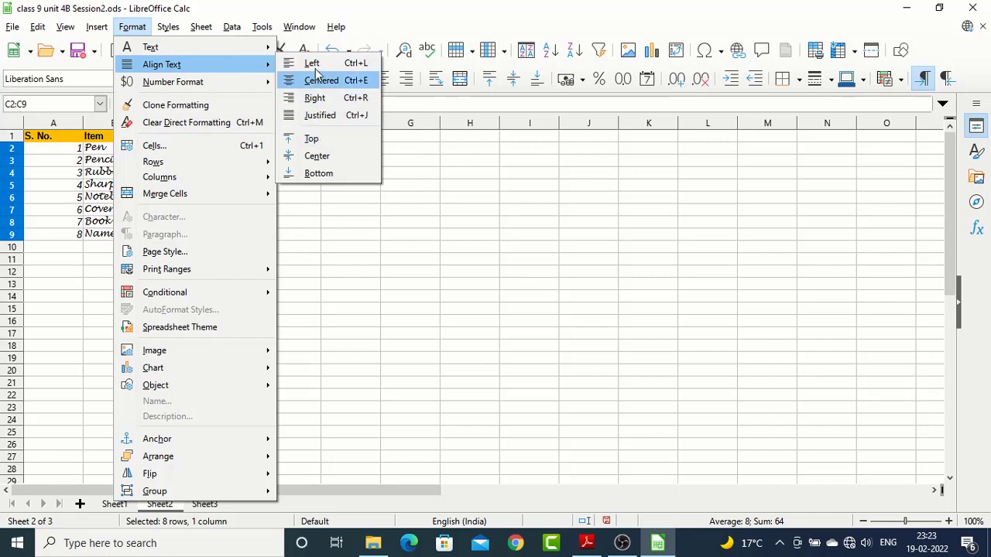
click(323, 174)
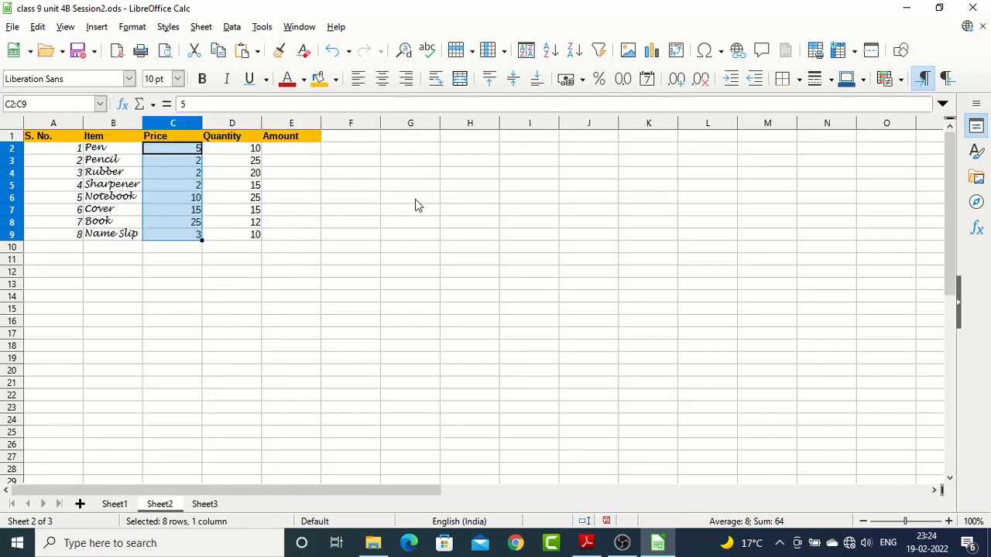
Make row 2 taller and center the Pen entry in B2 vertically
click(44, 160)
drag(16, 154, 15, 175)
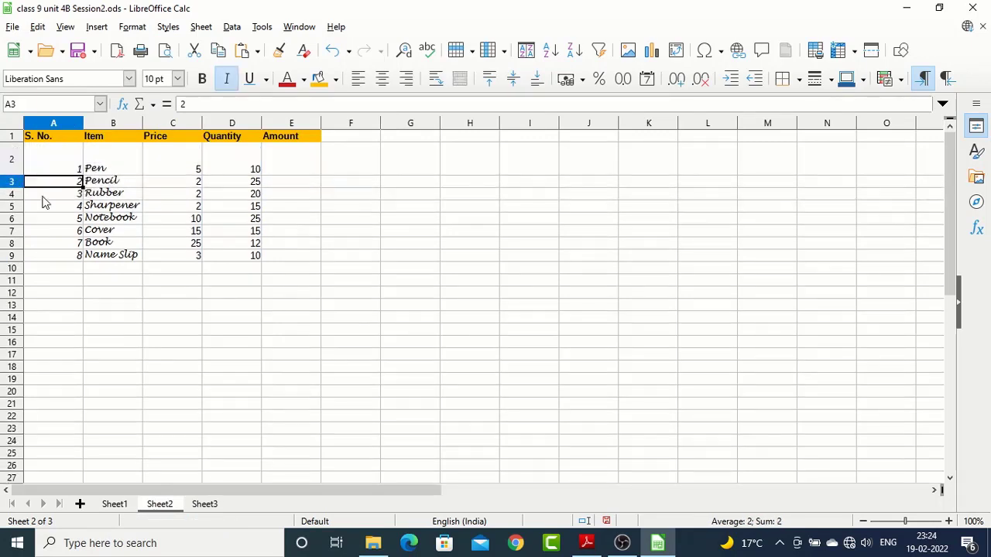
click(108, 168)
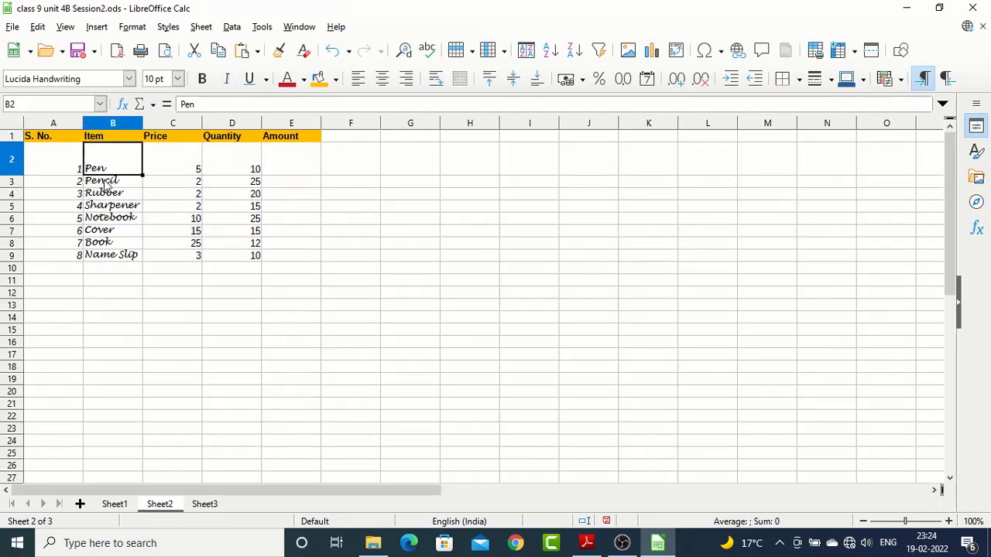
click(511, 82)
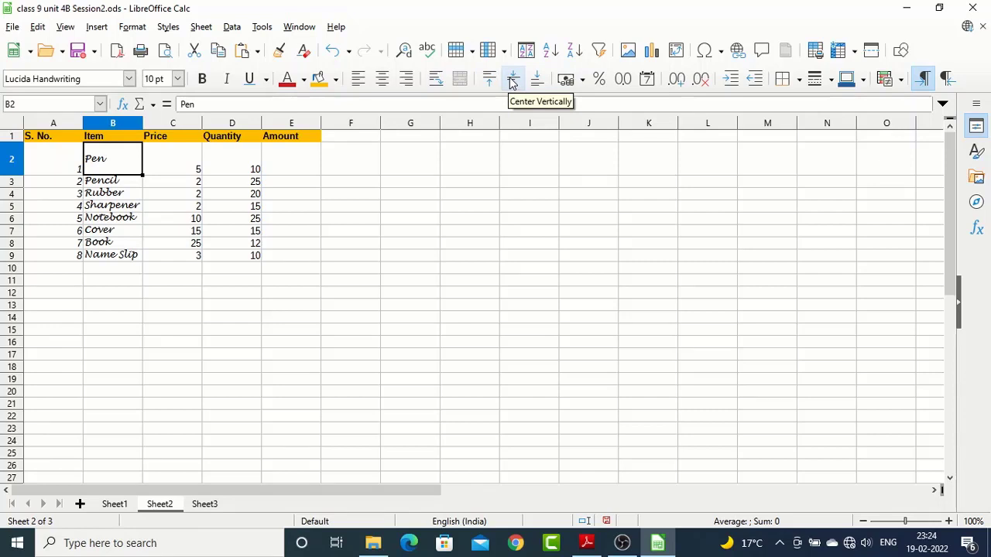
Try centering the Pen entry horizontally, then left-align it while keeping it vertically centered
click(382, 80)
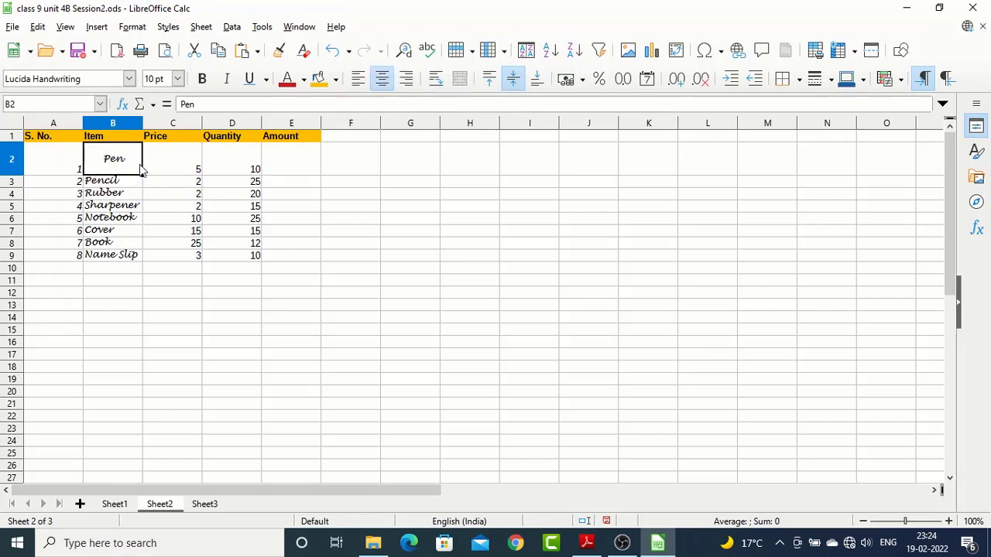
click(358, 80)
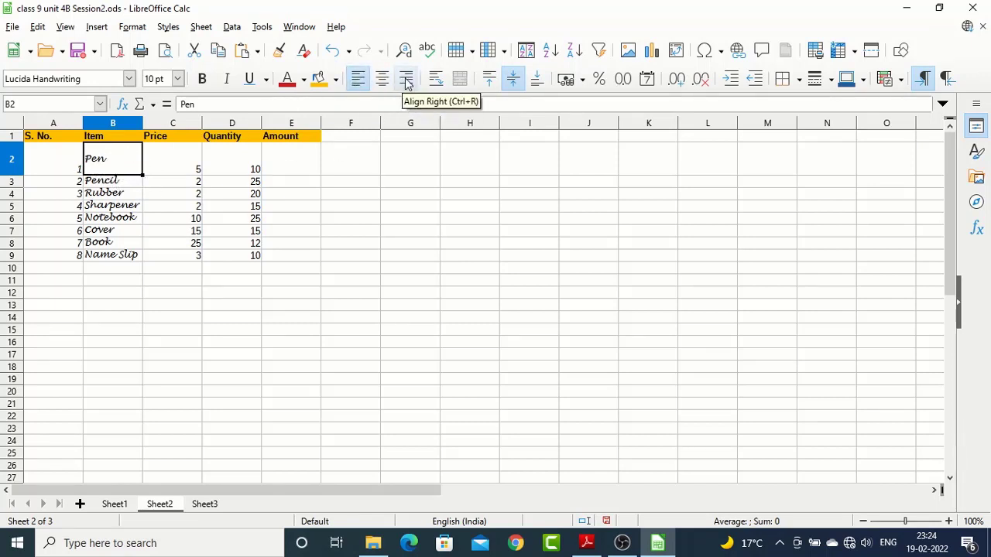
click(514, 81)
click(132, 28)
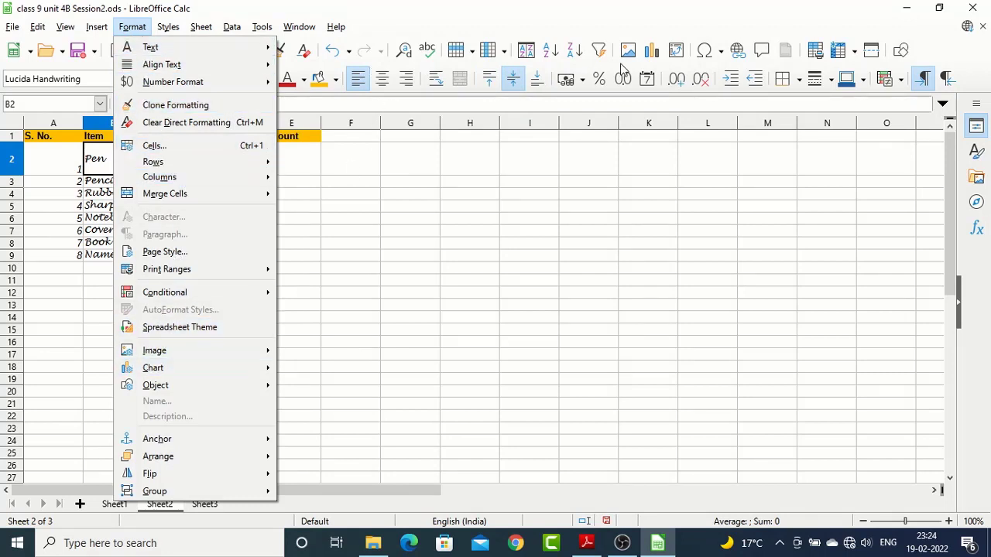
click(332, 163)
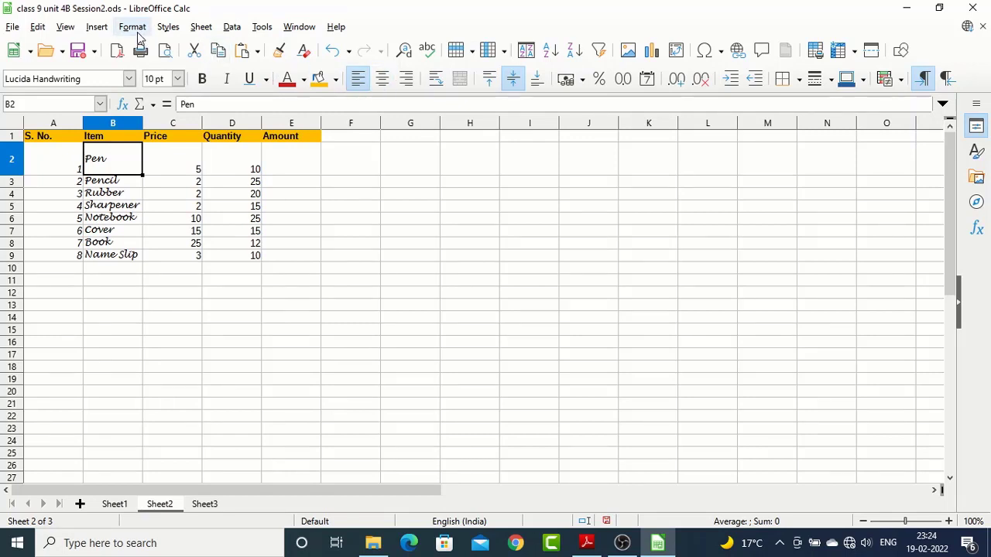
Reset row 2 to its optimal height and return to cell B2
click(173, 169)
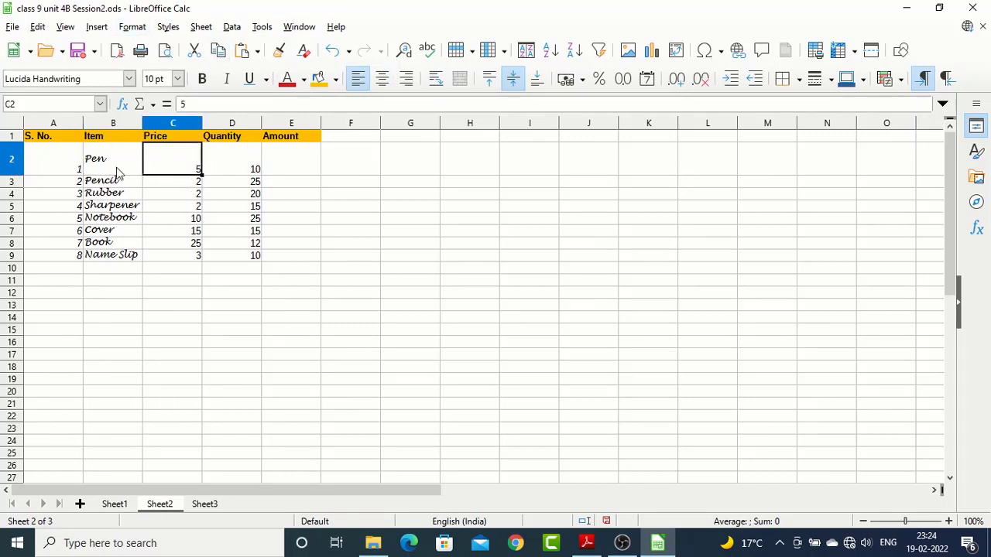
double_click(17, 175)
click(117, 151)
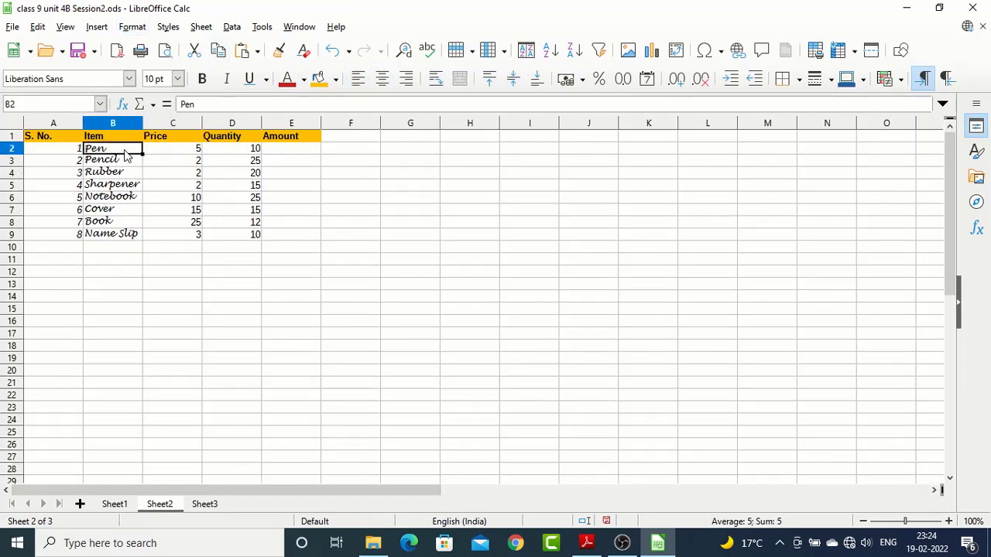
Open the Format Cells settings for the prices C2:C9, placed clear of the table data
drag(173, 150, 171, 232)
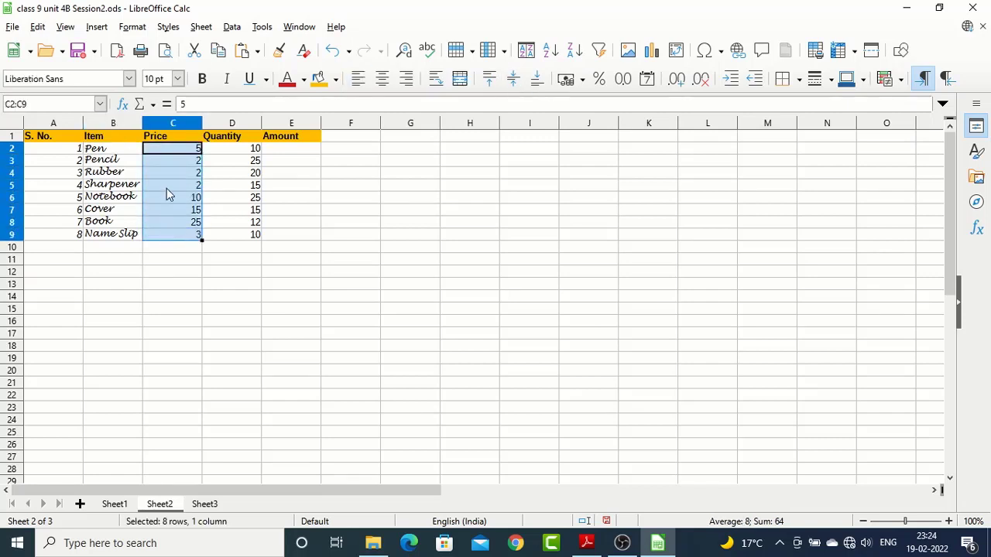
click(132, 26)
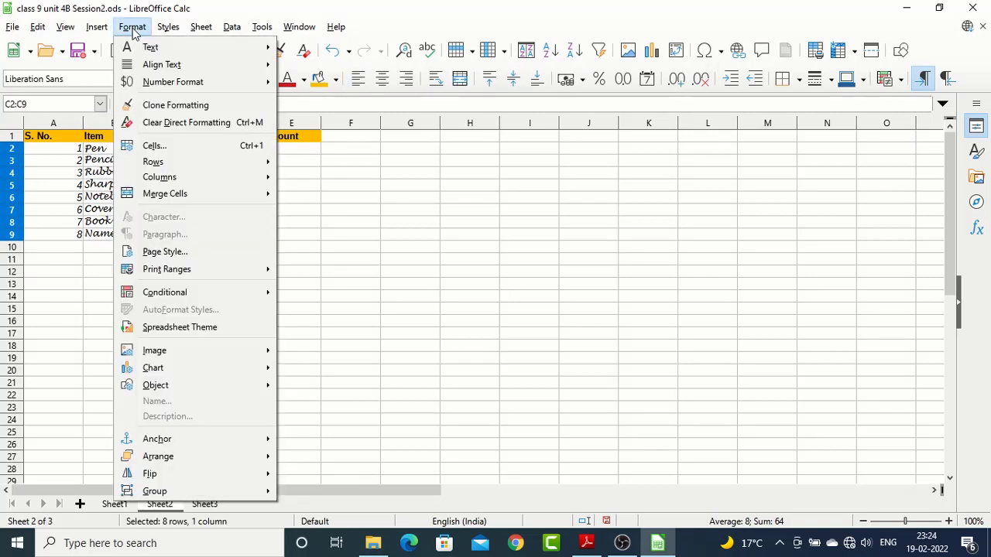
click(151, 146)
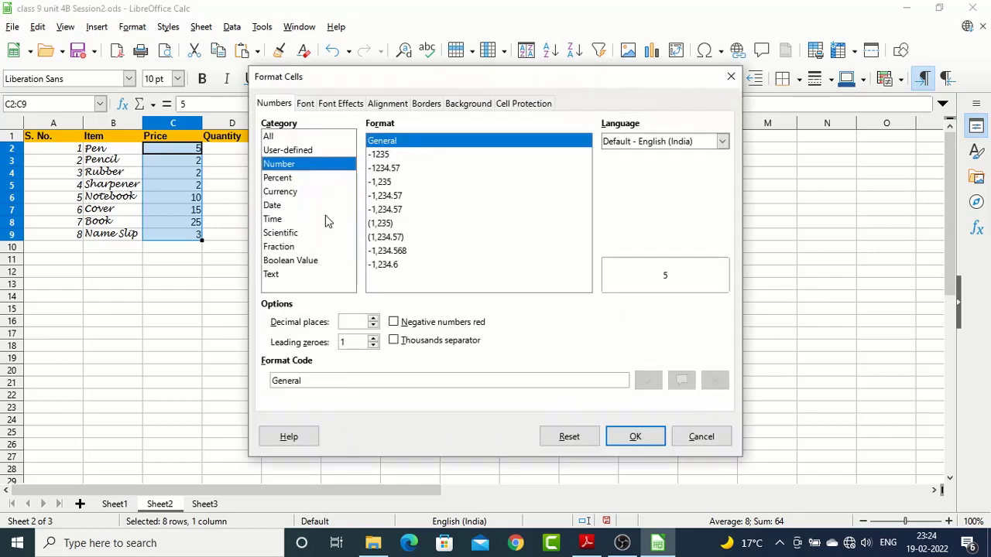
drag(373, 83, 472, 60)
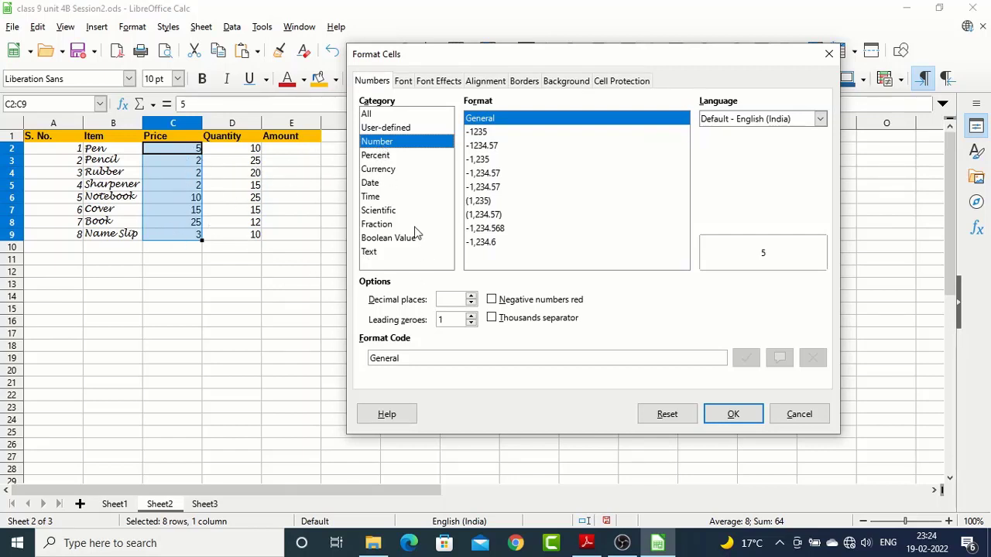
Examine the formats offered by the Percent, Currency, Date and Time categories, returning to Number
click(384, 158)
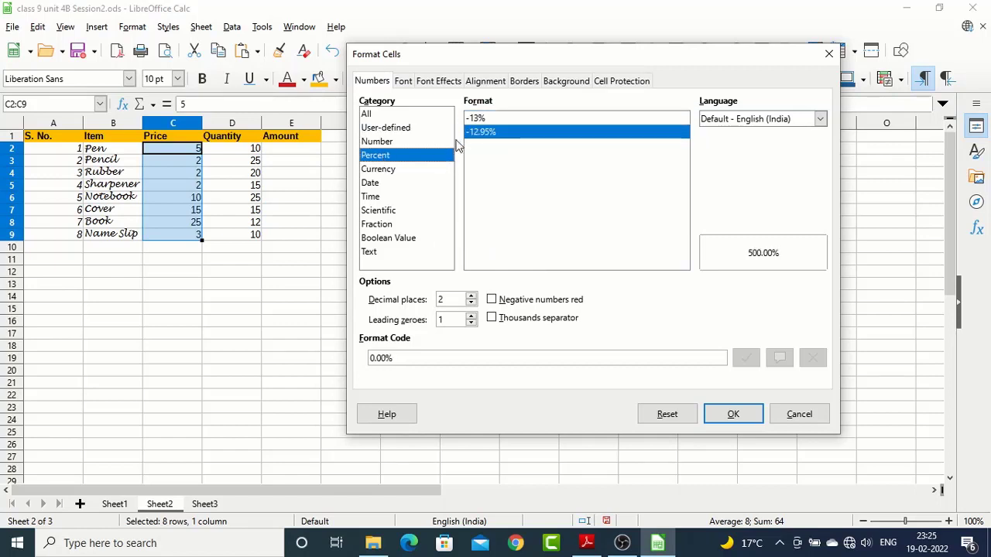
click(398, 170)
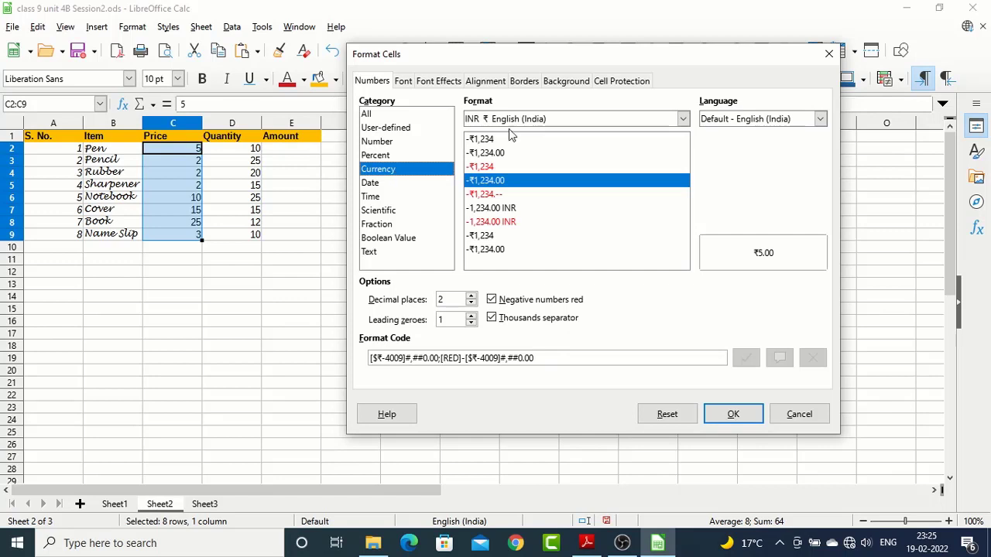
click(375, 185)
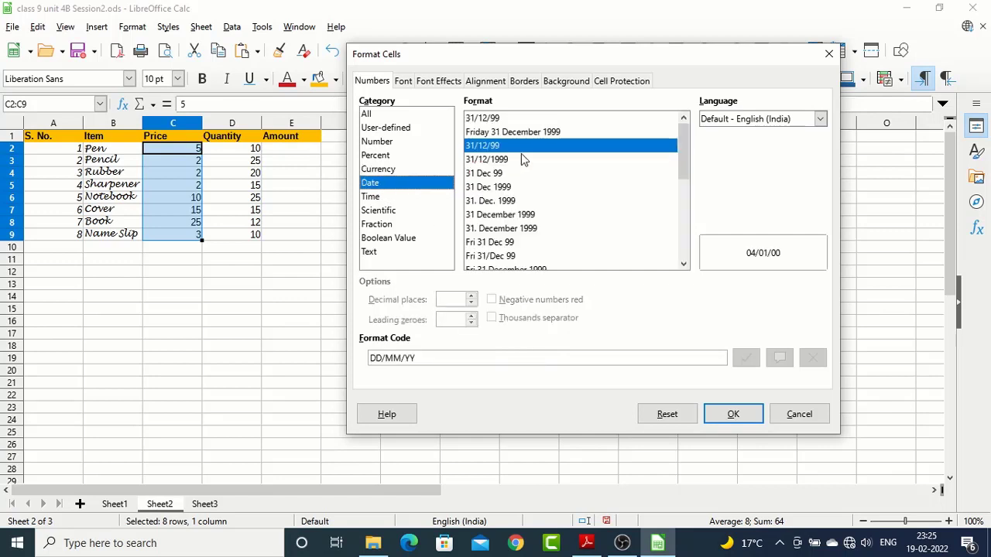
click(377, 198)
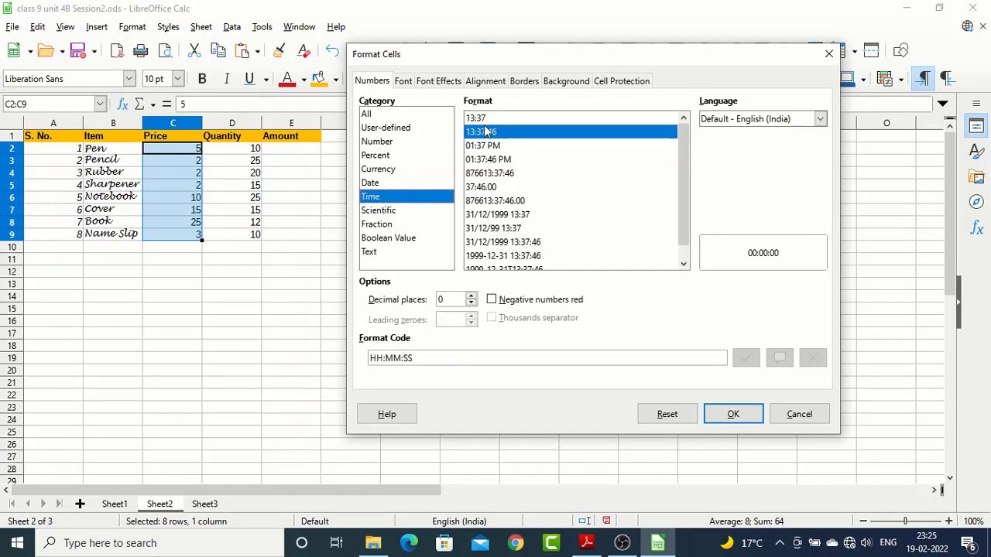
click(377, 187)
click(379, 169)
click(379, 155)
click(384, 142)
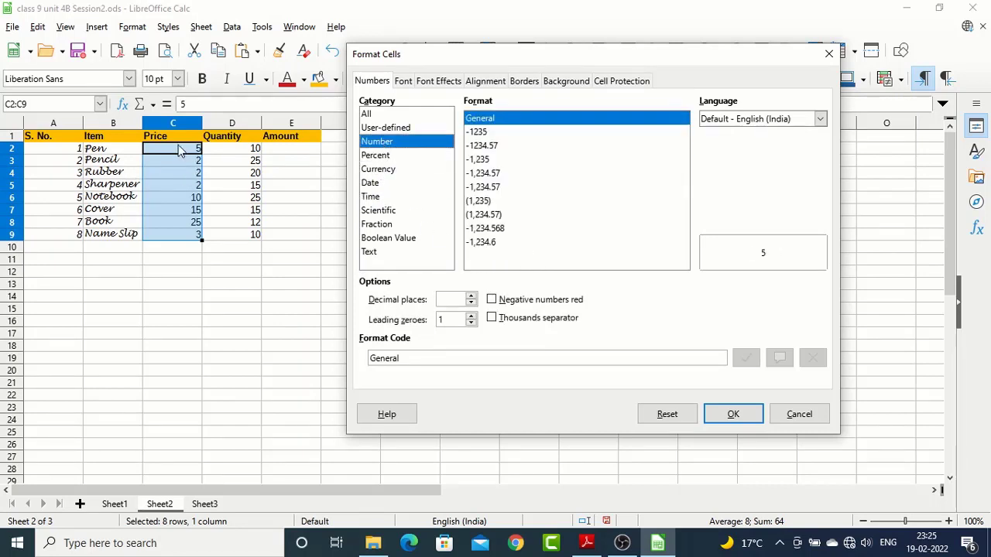
Format the prices as Currency in INR ₹ English (India) with the -₹1,234 format without decimals
click(371, 171)
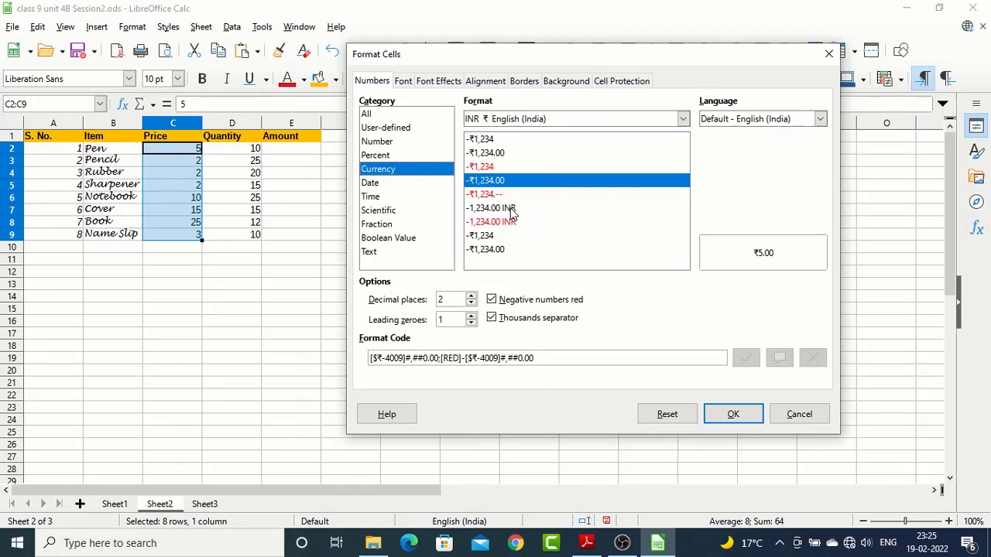
click(483, 140)
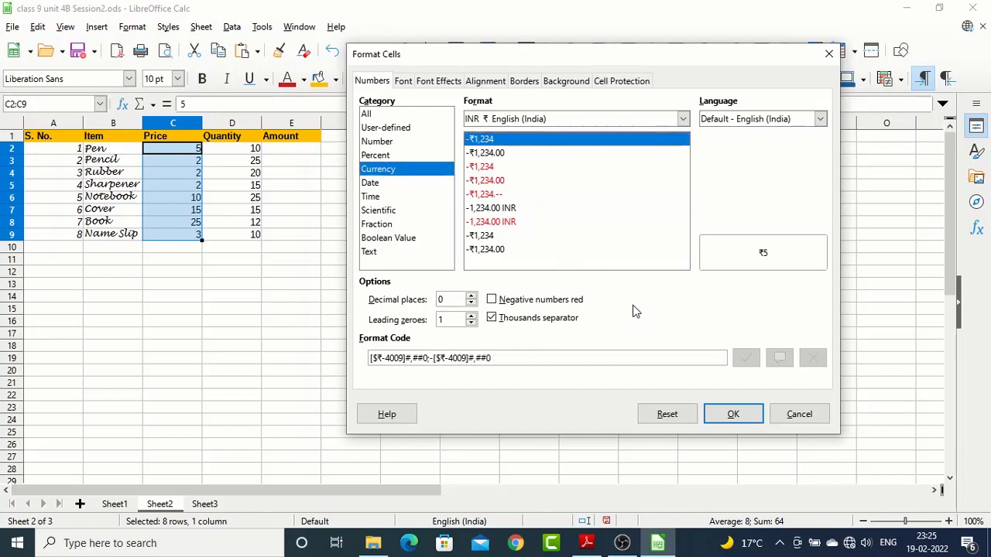
click(493, 154)
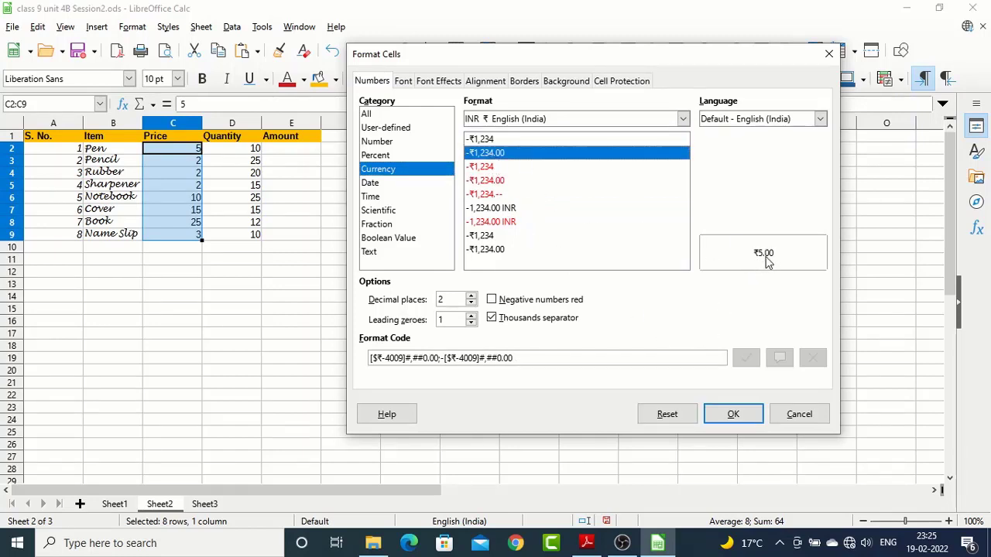
click(491, 140)
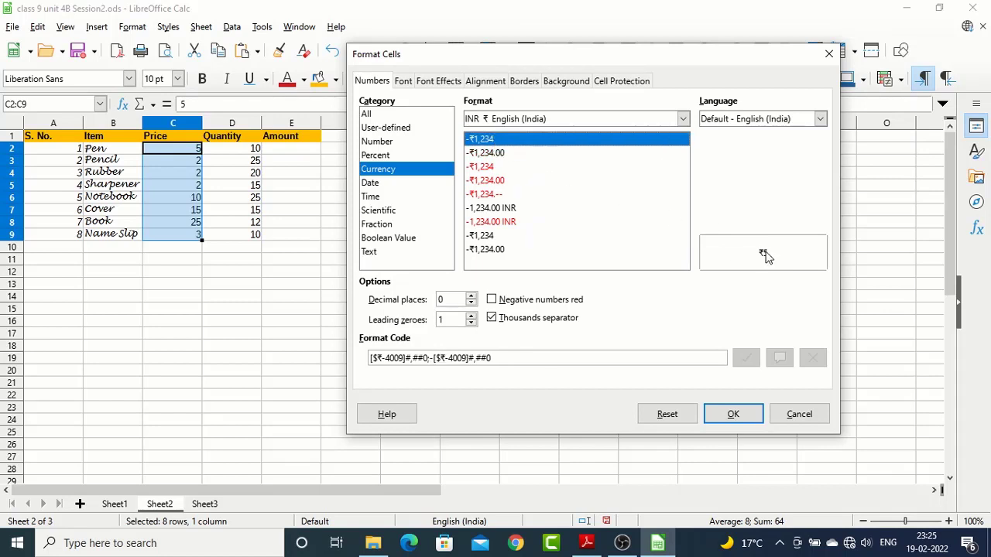
click(732, 416)
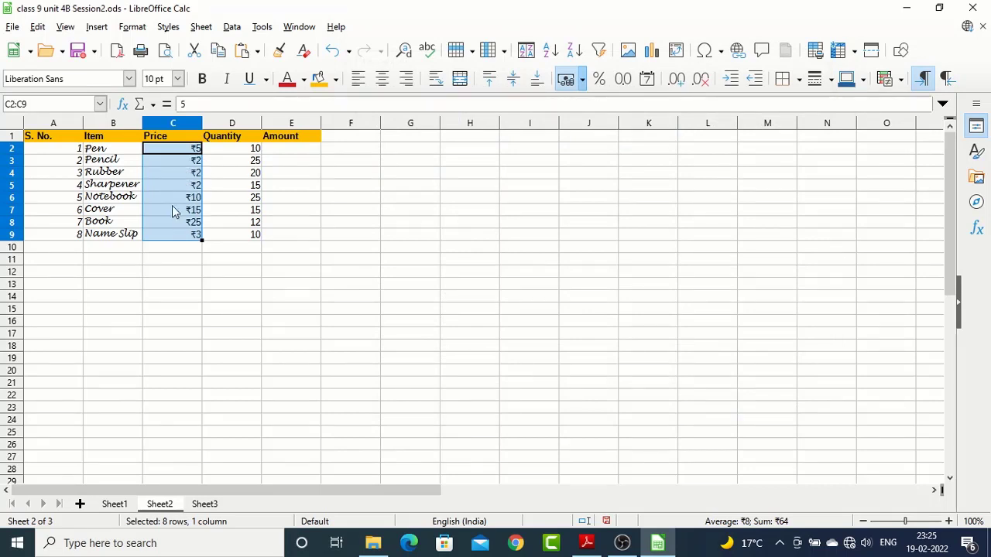
Try the rupee currency format with 1 decimal place and 2 leading zeroes on the prices C2:C9
click(132, 26)
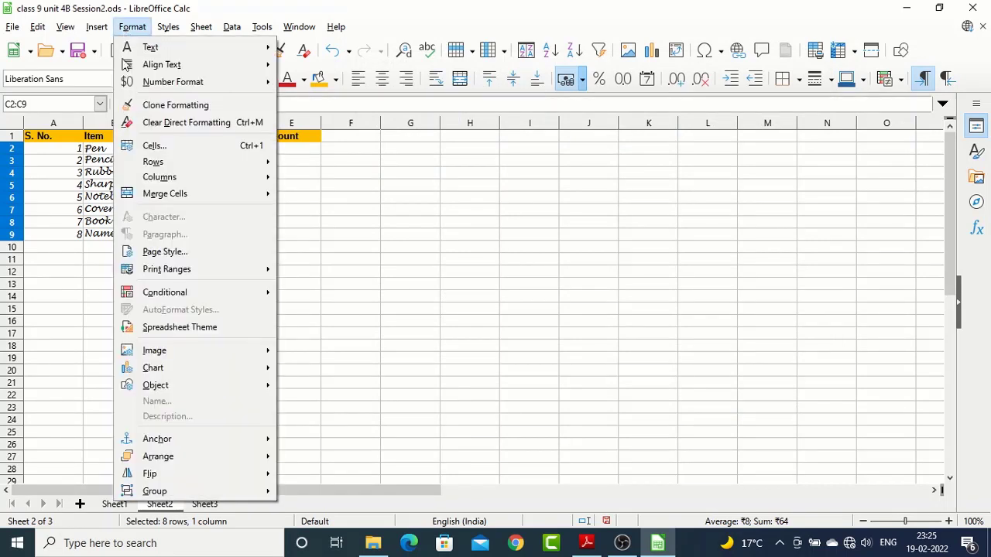
click(154, 146)
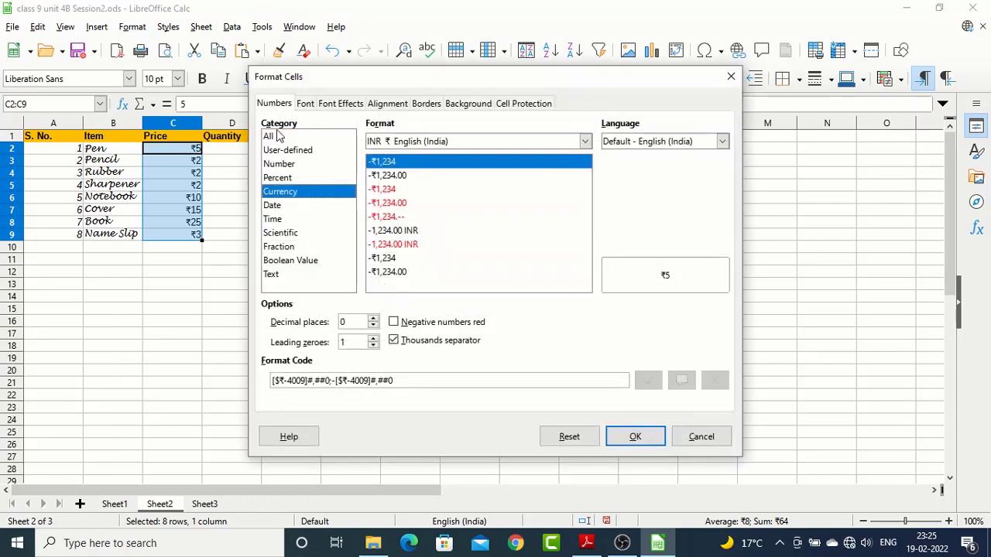
click(372, 320)
click(372, 319)
click(372, 319)
click(372, 319)
click(373, 326)
click(373, 325)
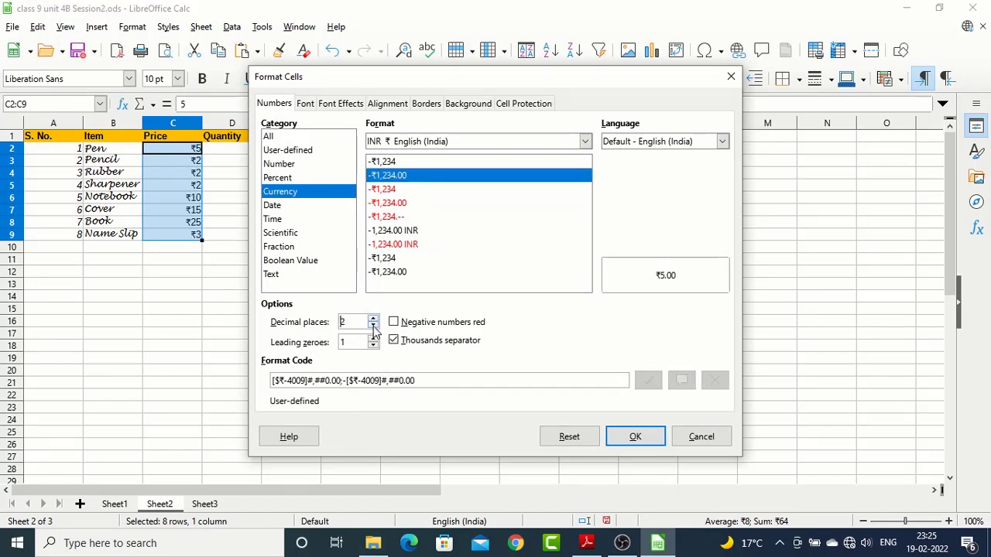
click(373, 326)
click(373, 326)
click(372, 319)
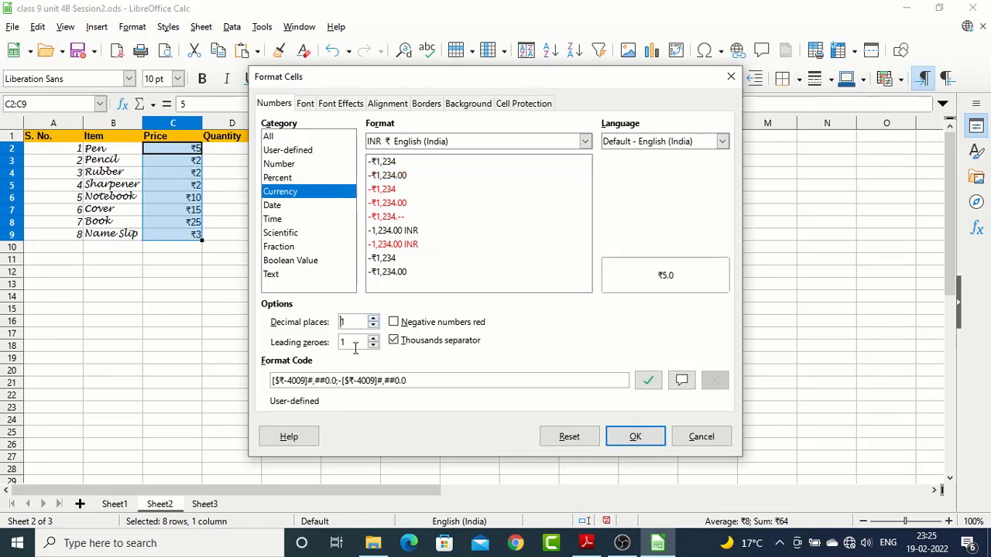
click(373, 338)
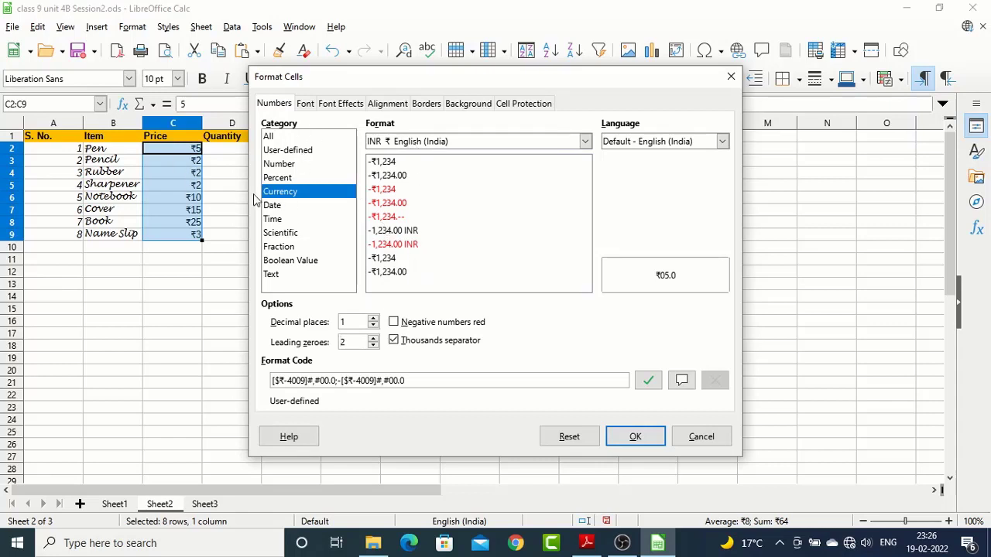
Try a 16 pt Bold font for the selected prices in the cell formatting settings
click(306, 106)
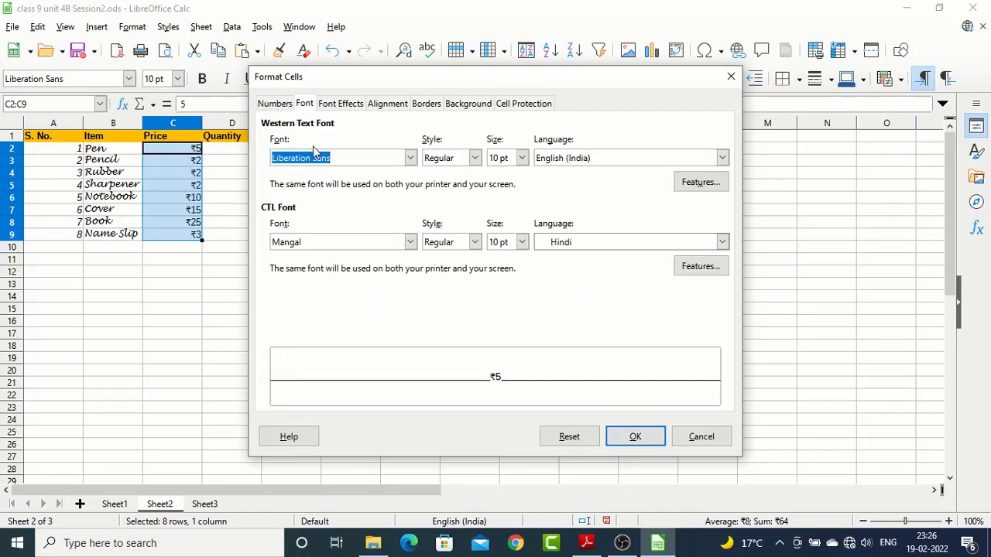
click(522, 158)
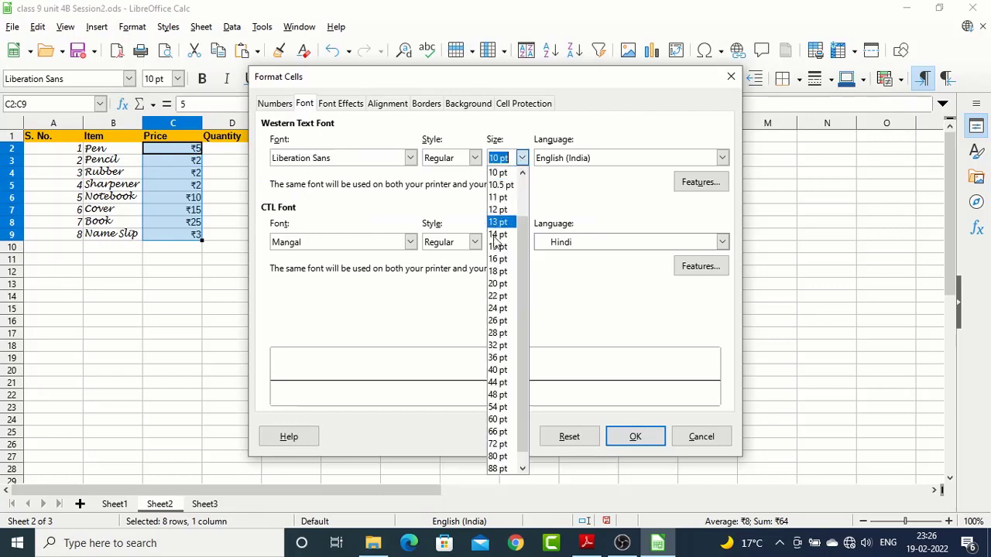
click(497, 263)
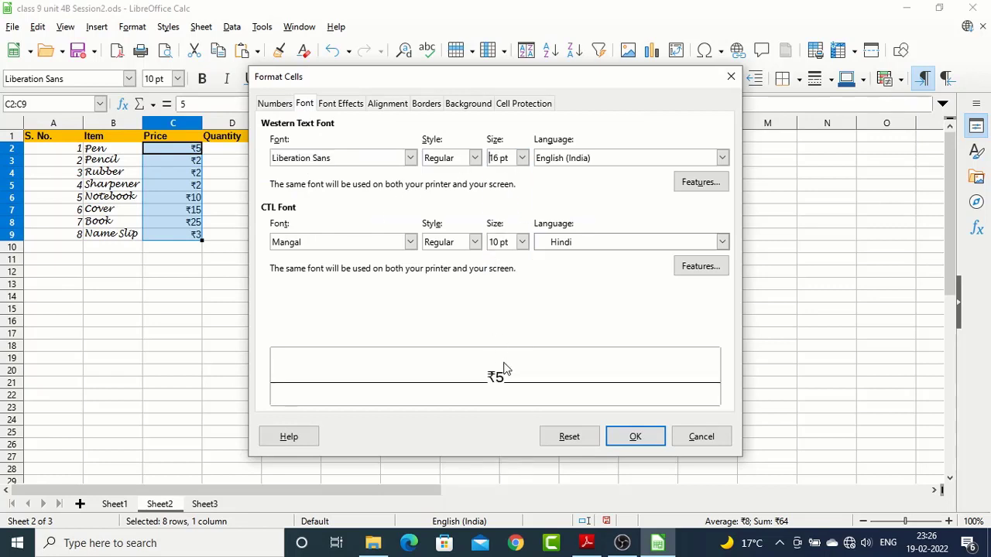
click(474, 158)
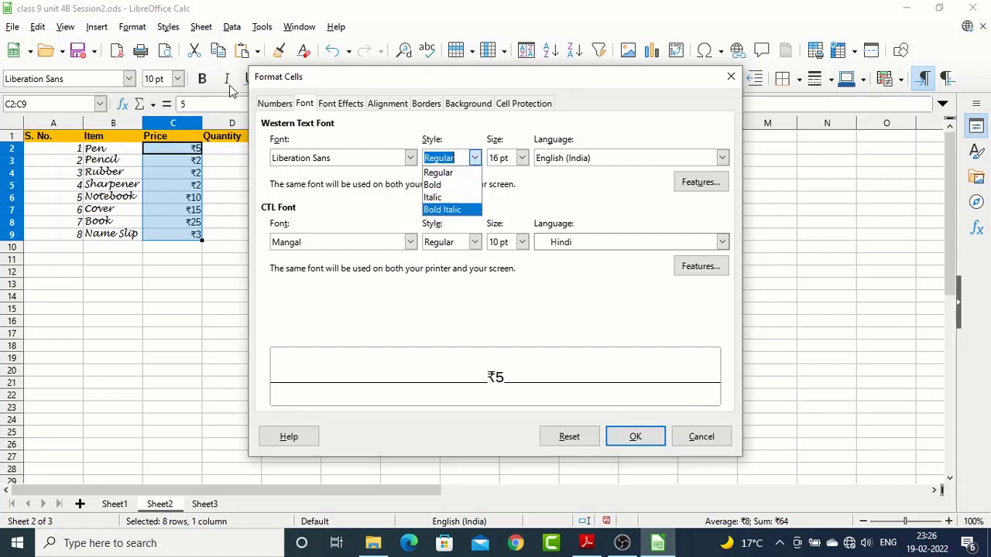
click(437, 187)
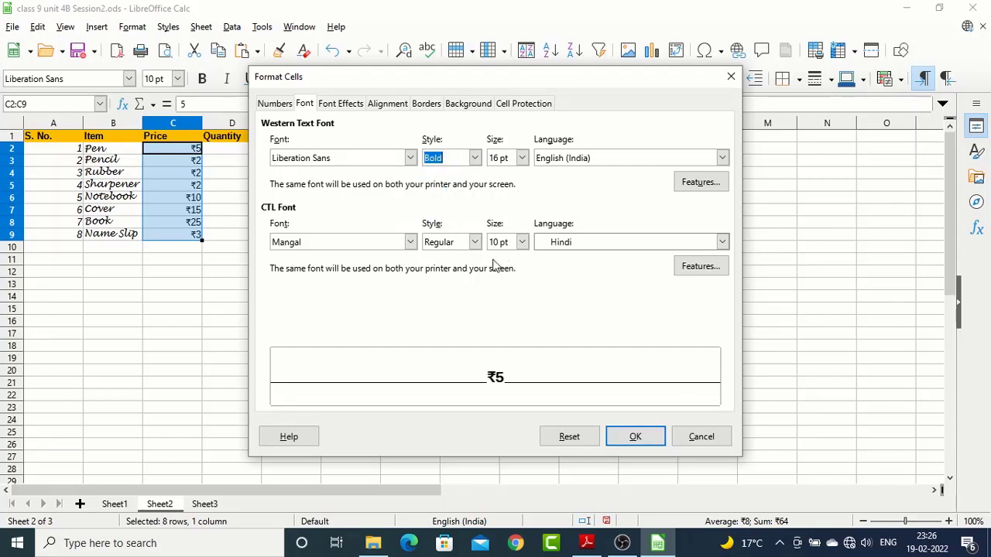
Try a Red font color and Dash overlining for the selected prices
click(341, 103)
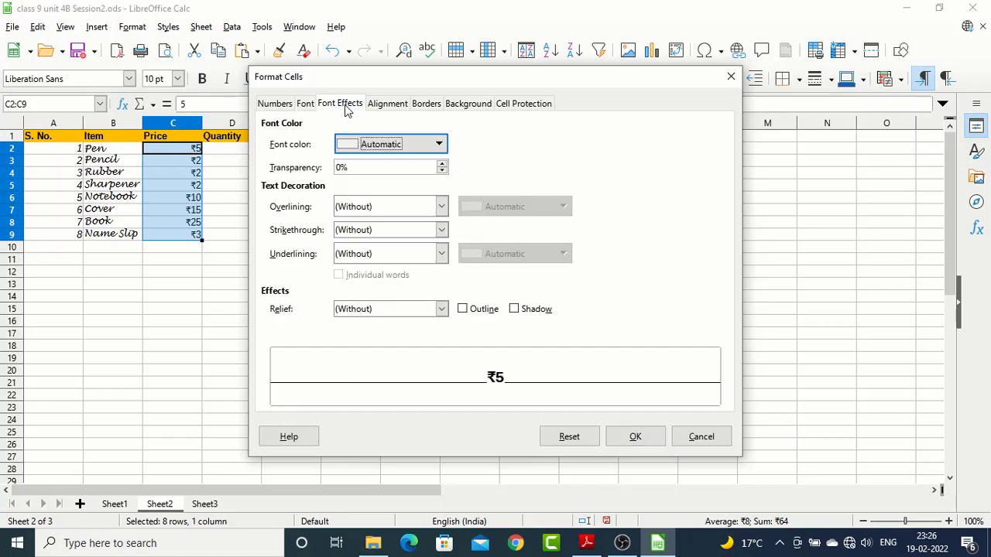
click(438, 147)
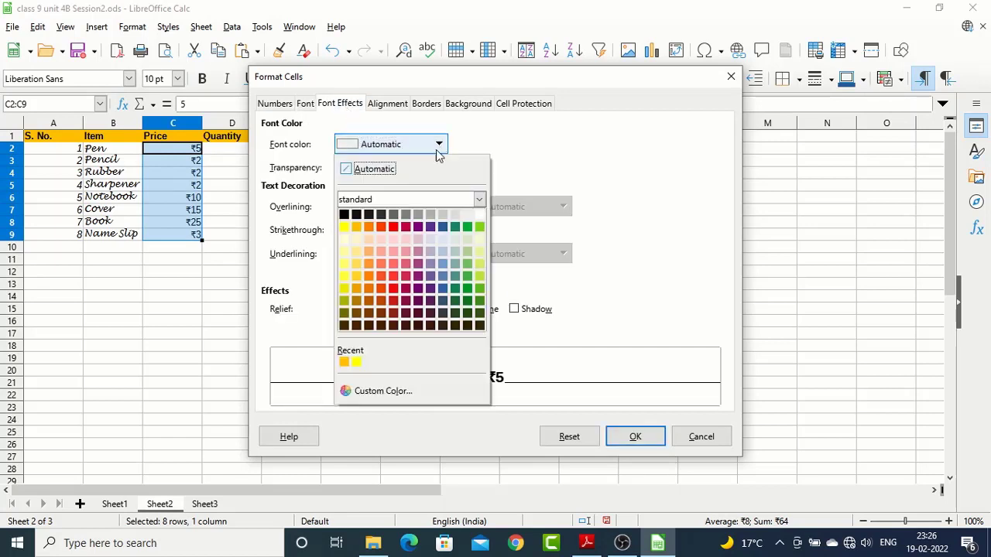
click(394, 227)
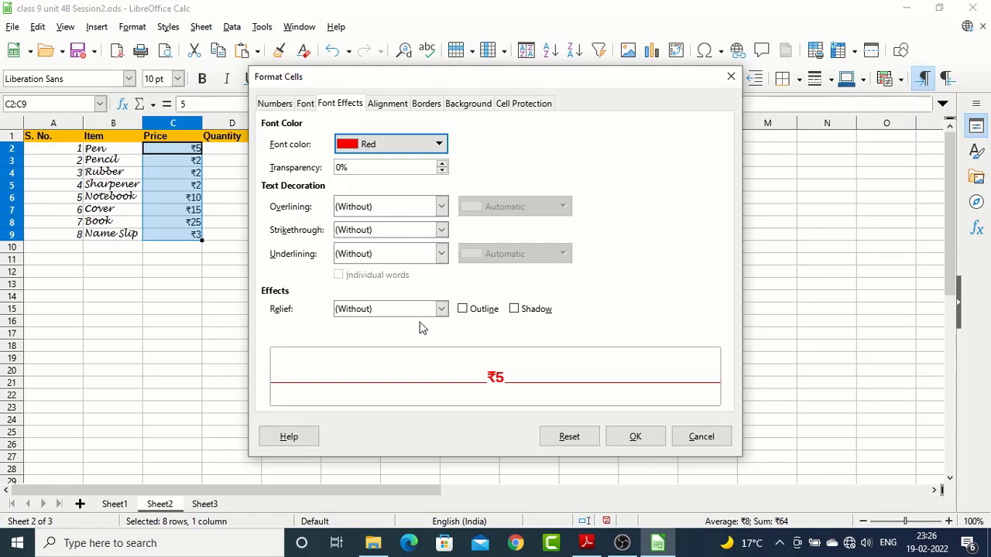
click(370, 208)
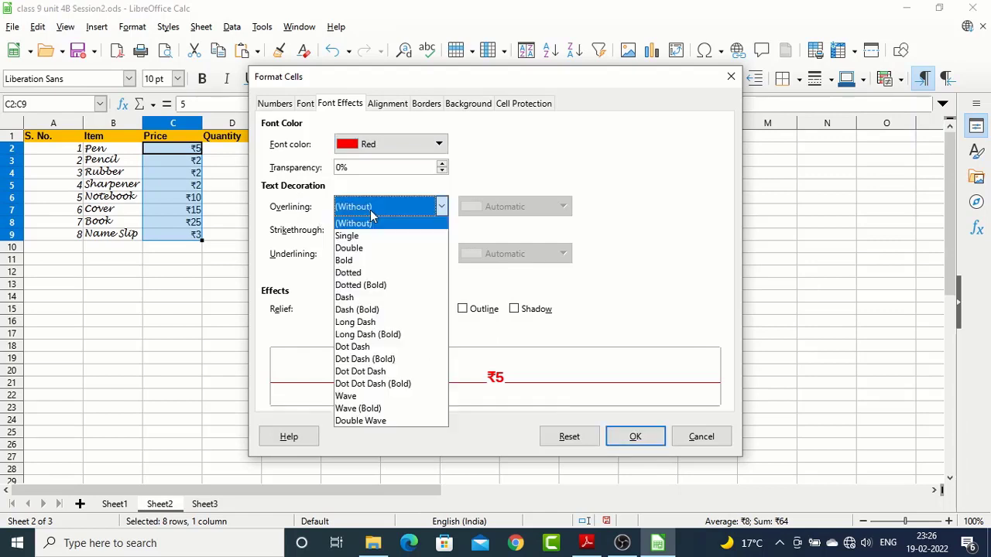
click(361, 299)
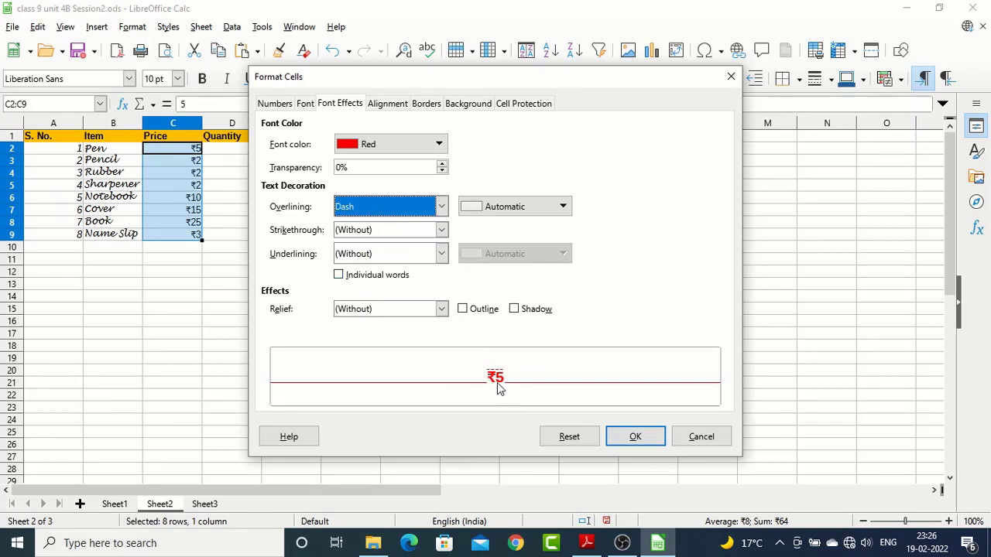
Try rotating the text orientation of the prices to 358° and adjusting the angle in single-degree increments
click(387, 110)
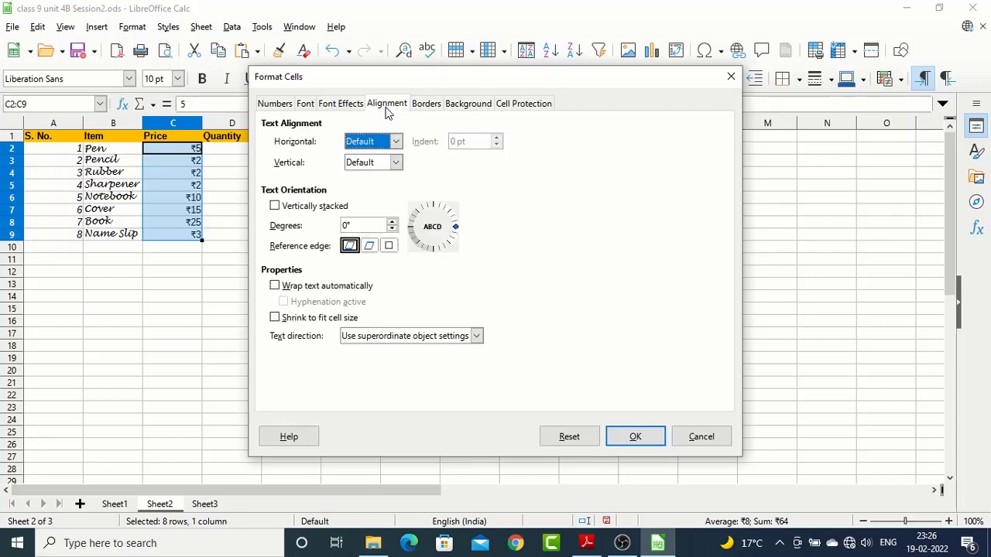
mouse_move(456, 228)
mouse_down()
mouse_move(446, 208)
mouse_move(453, 236)
mouse_move(438, 246)
mouse_move(411, 233)
mouse_move(442, 209)
mouse_move(454, 234)
mouse_move(454, 217)
mouse_move(434, 209)
mouse_move(452, 216)
mouse_move(457, 233)
mouse_up()
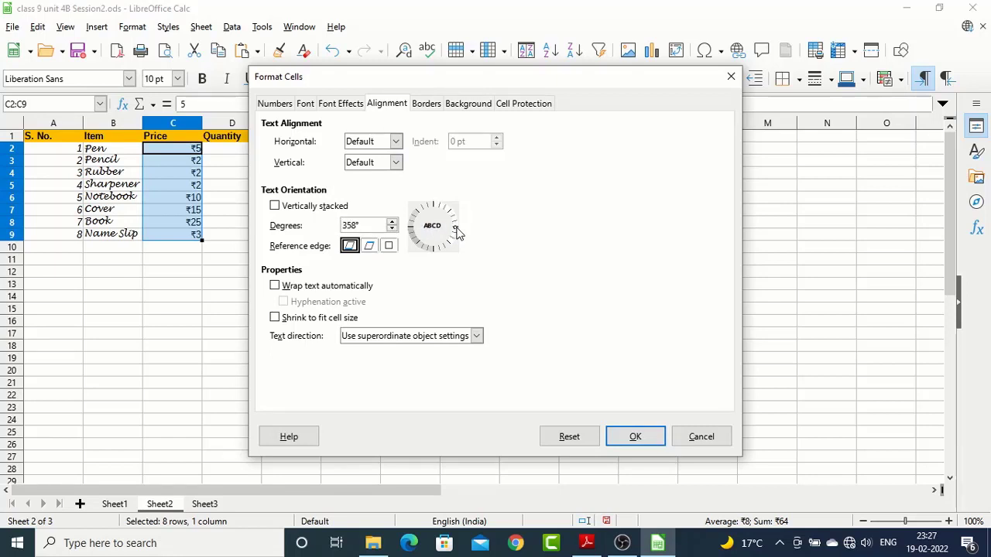
click(392, 223)
click(392, 223)
click(392, 223)
click(394, 229)
click(394, 229)
Try an outer box border and the blue background color 729fcf for the selected prices
click(426, 105)
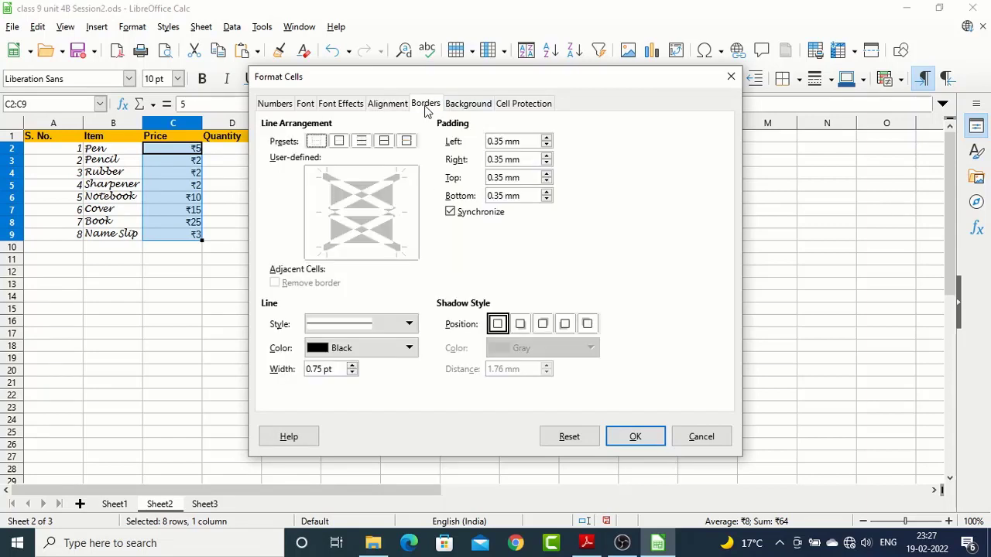
click(341, 147)
click(465, 108)
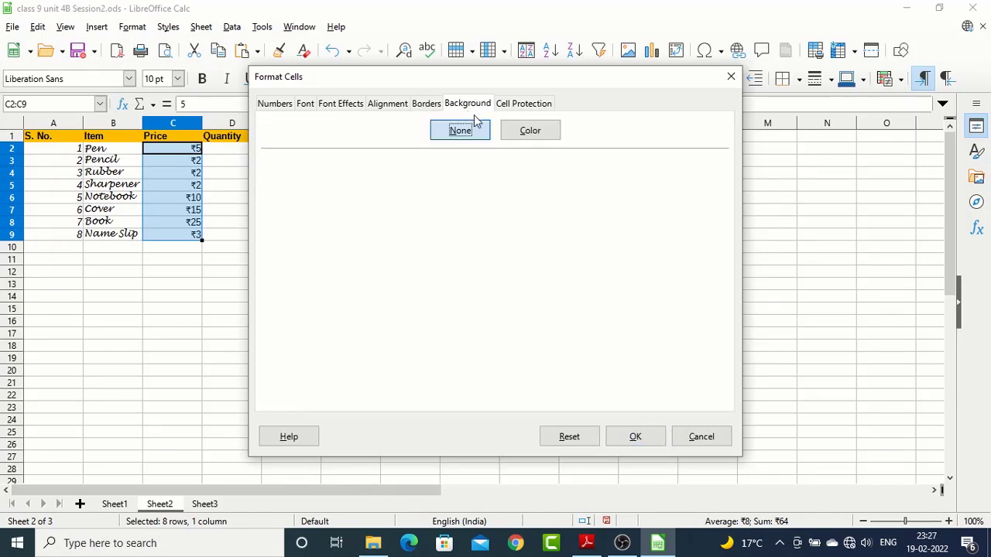
click(517, 136)
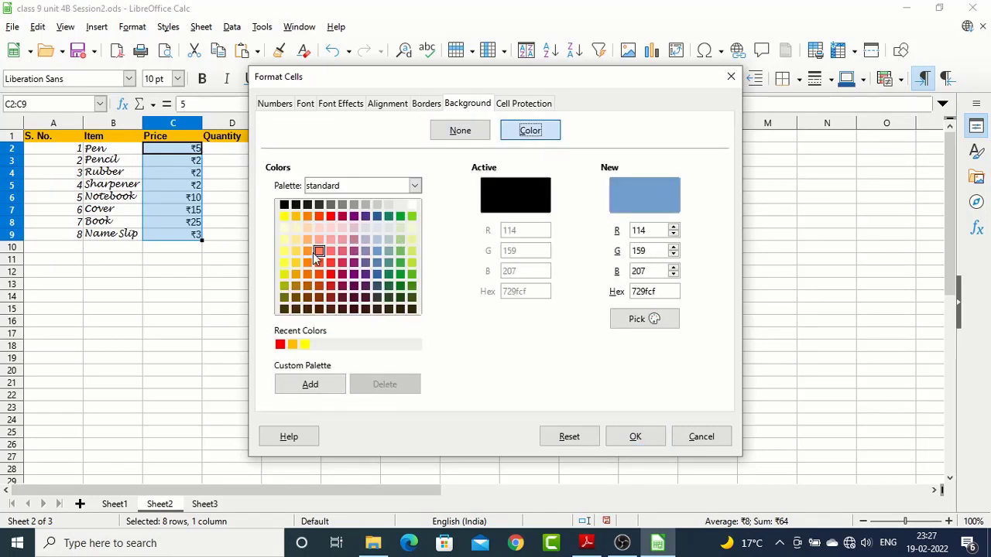
Review the cell protection, number, font, alignment, border and background settings, and discard the pending formatting changes
click(524, 106)
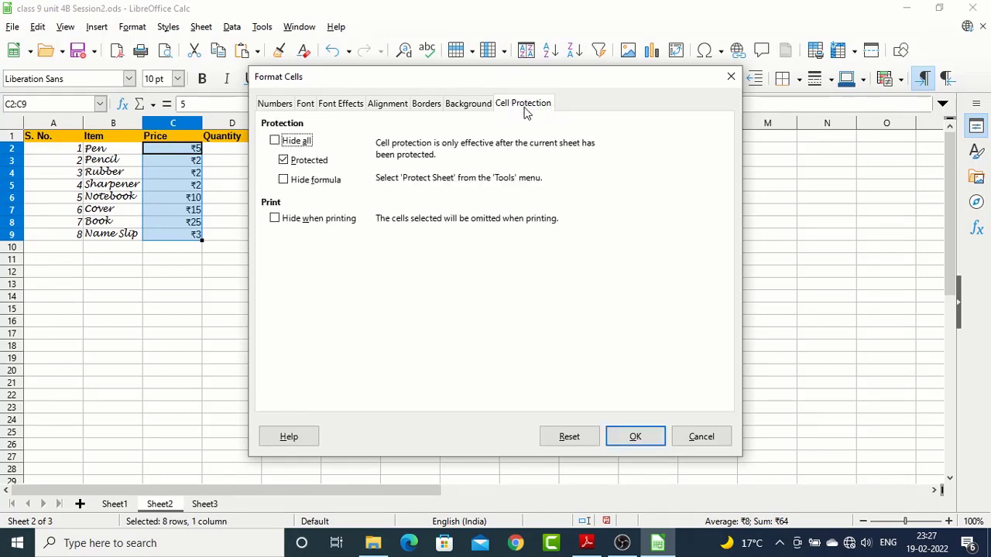
click(276, 106)
click(308, 105)
click(340, 106)
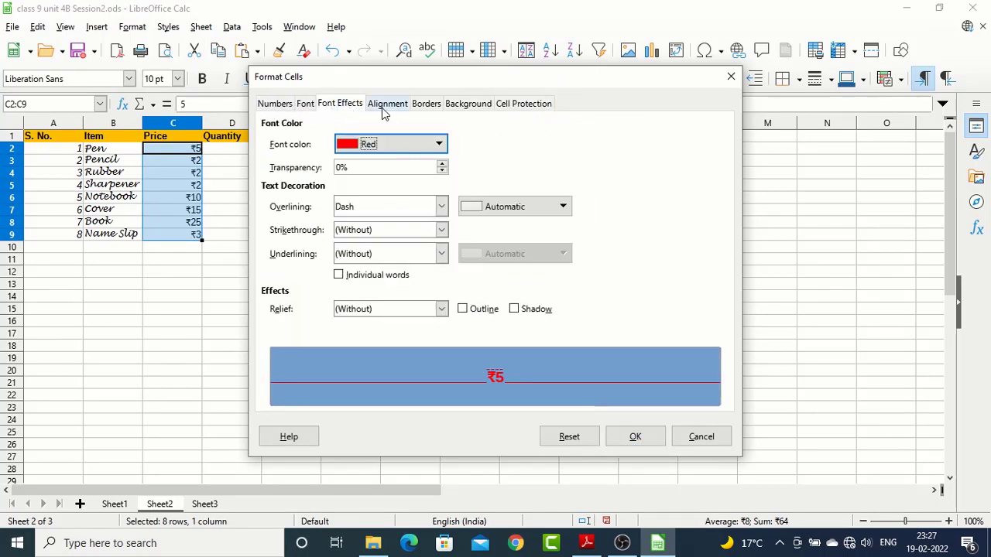
click(384, 108)
click(424, 105)
click(461, 104)
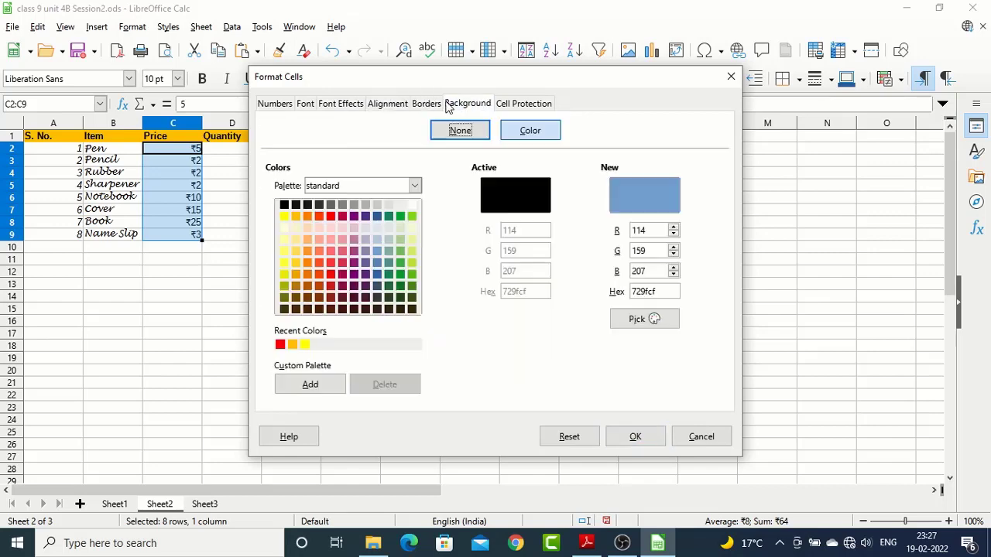
click(731, 76)
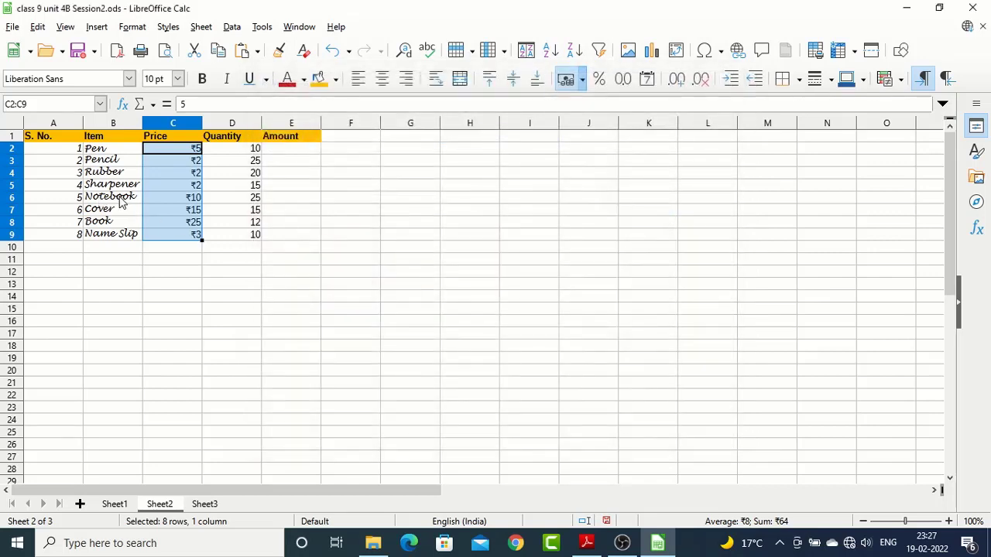
Switch to the syllabus PDF in Adobe Reader and highlight the points on formatting values with dialog boxes and decimal places
key(alt+Tab)
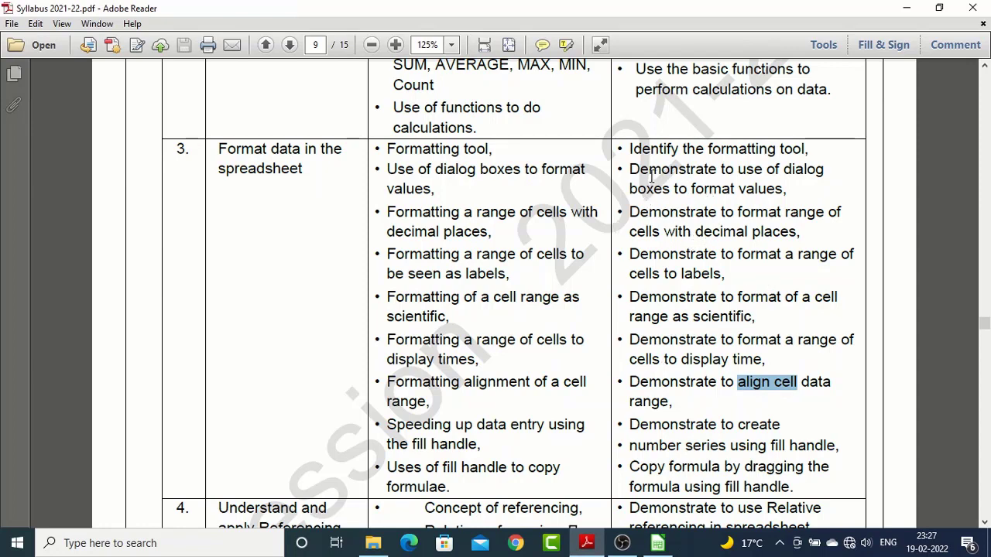
drag(630, 170, 777, 191)
key(alt+Tab)
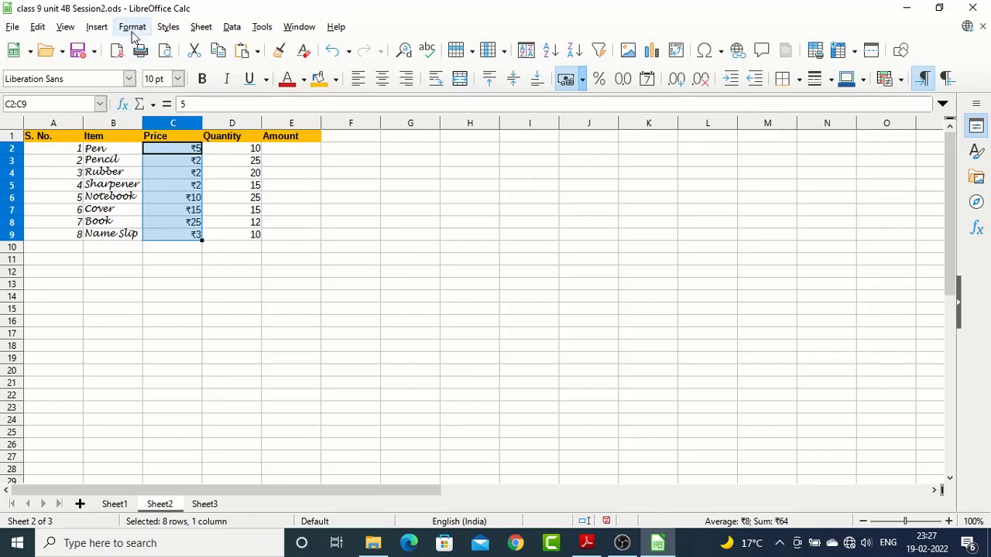
key(alt+Tab)
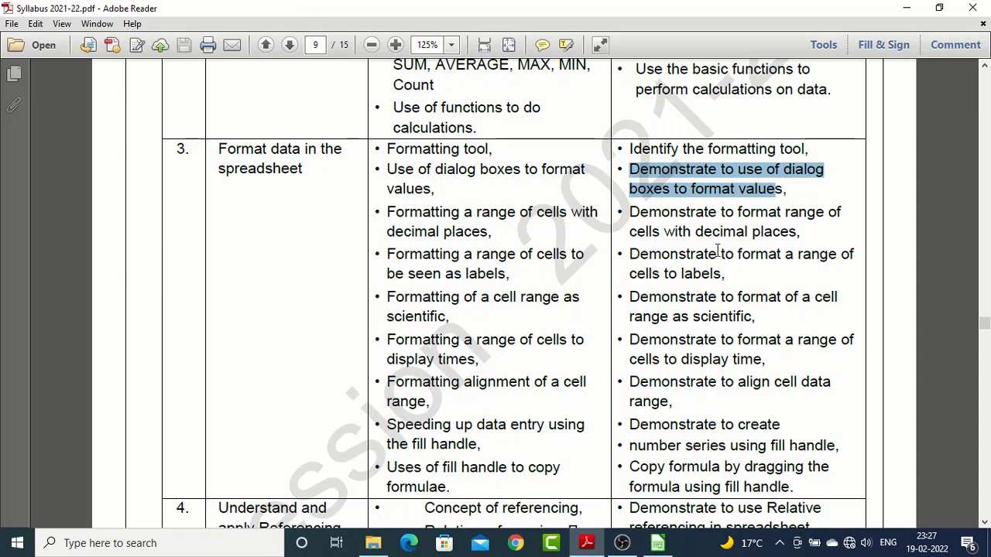
drag(663, 232, 797, 232)
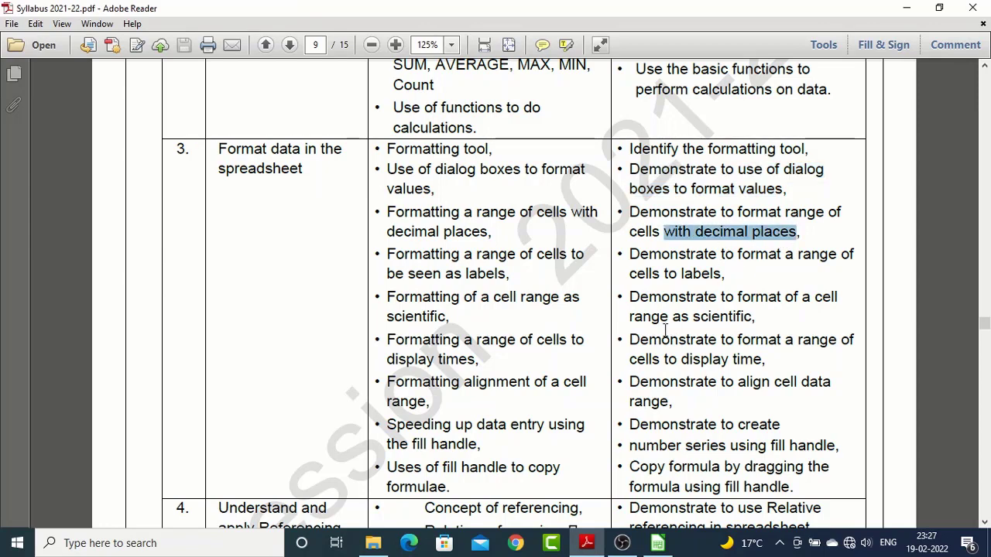
Return to LibreOffice Calc and format the prices C2:C9 as rupee currency with 2 decimal places
key(alt+Tab)
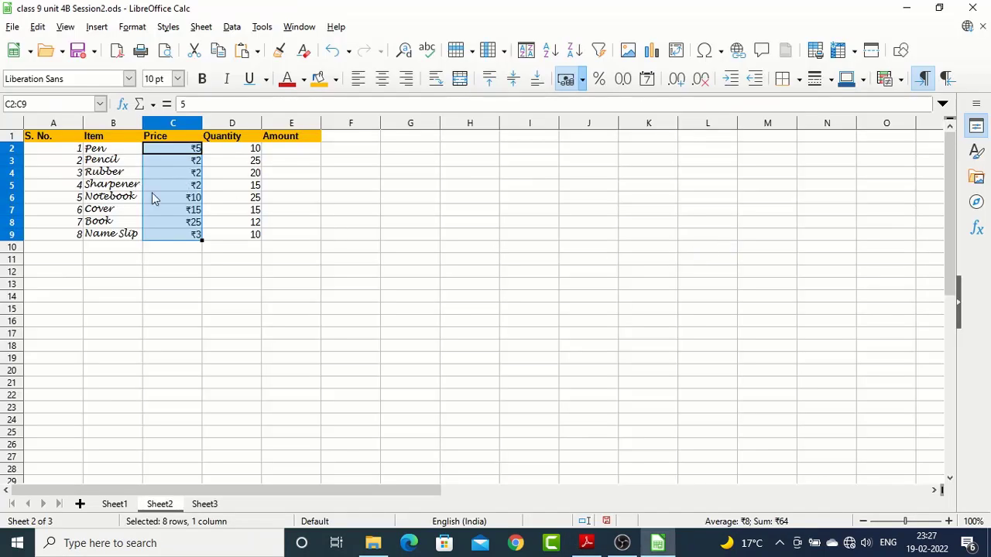
click(183, 202)
drag(194, 150, 172, 235)
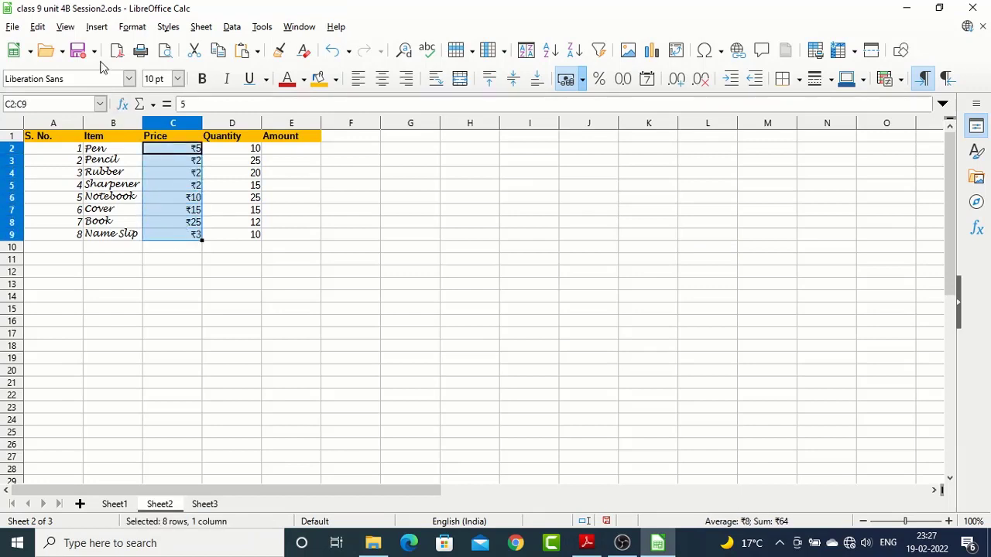
click(133, 27)
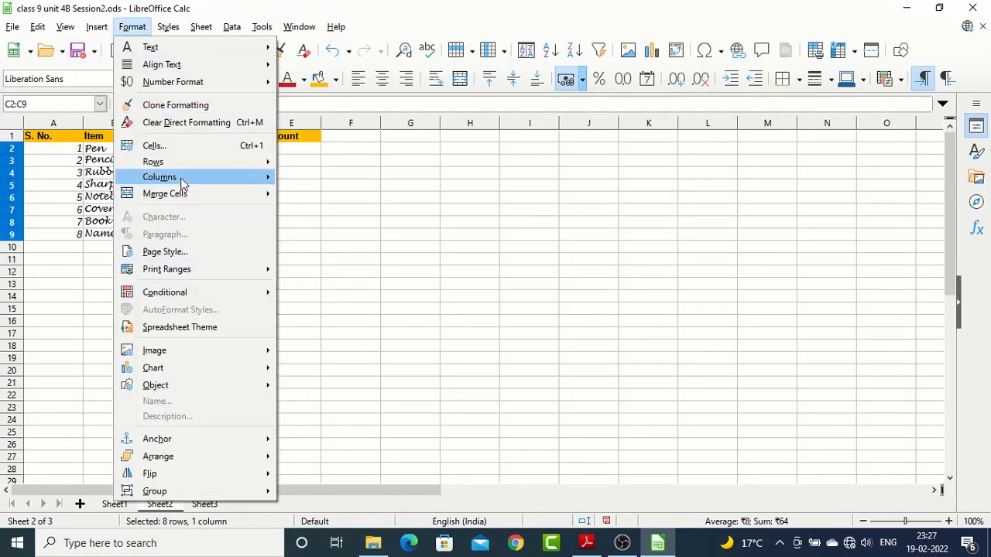
click(163, 148)
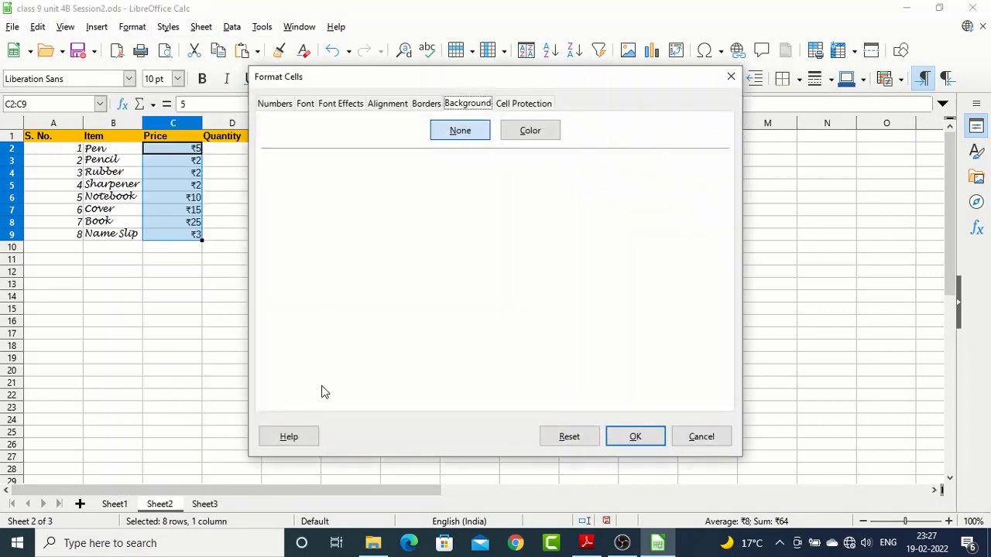
click(273, 105)
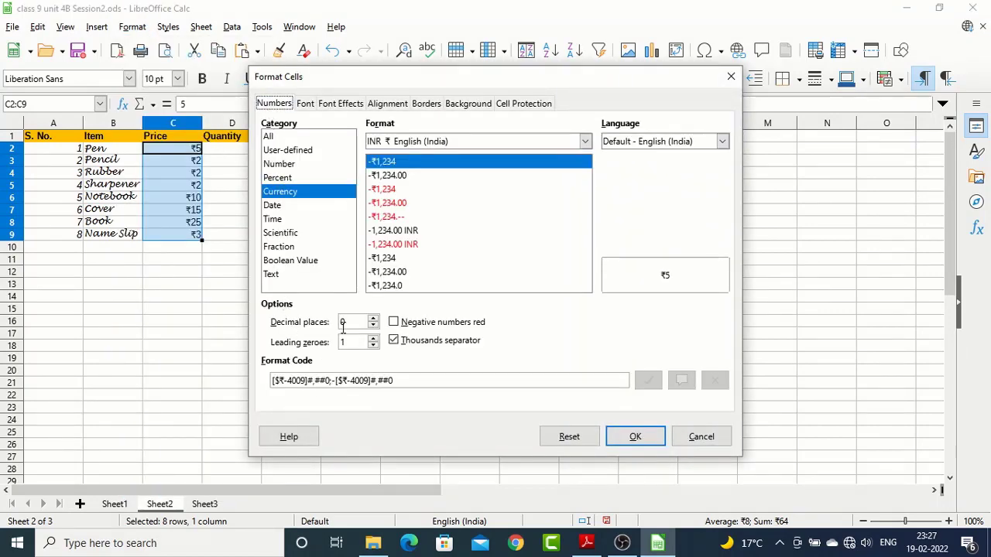
click(373, 319)
click(372, 320)
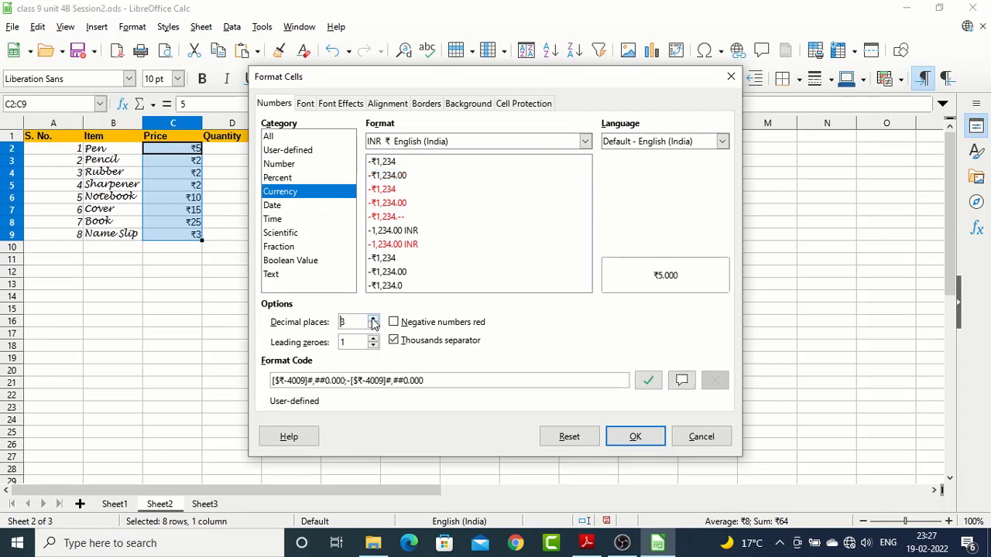
click(630, 438)
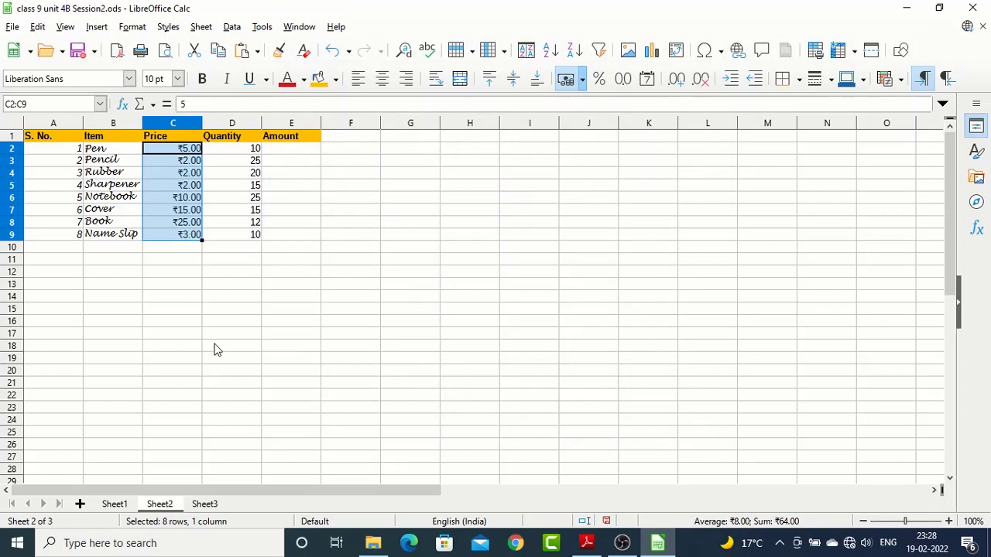
Set the rupee currency prices in C2:C9 to 0 decimal places in the cell formatting dialog
click(132, 27)
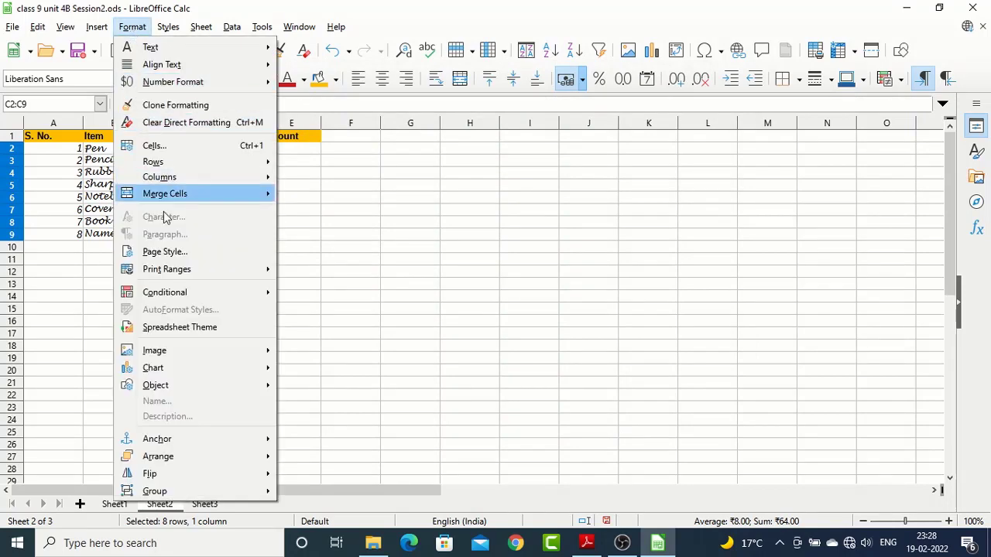
key(Escape)
key(ctrl+1)
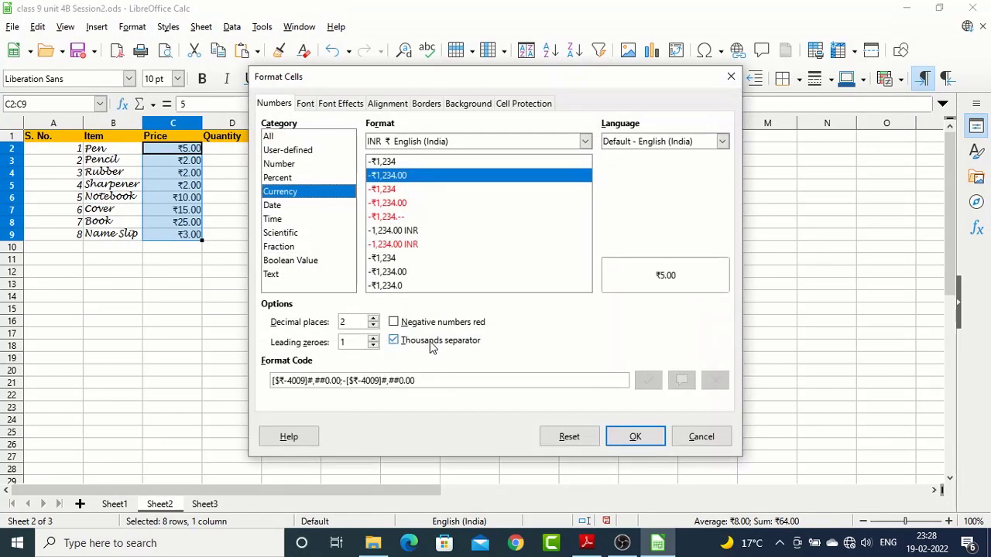
click(374, 325)
click(373, 326)
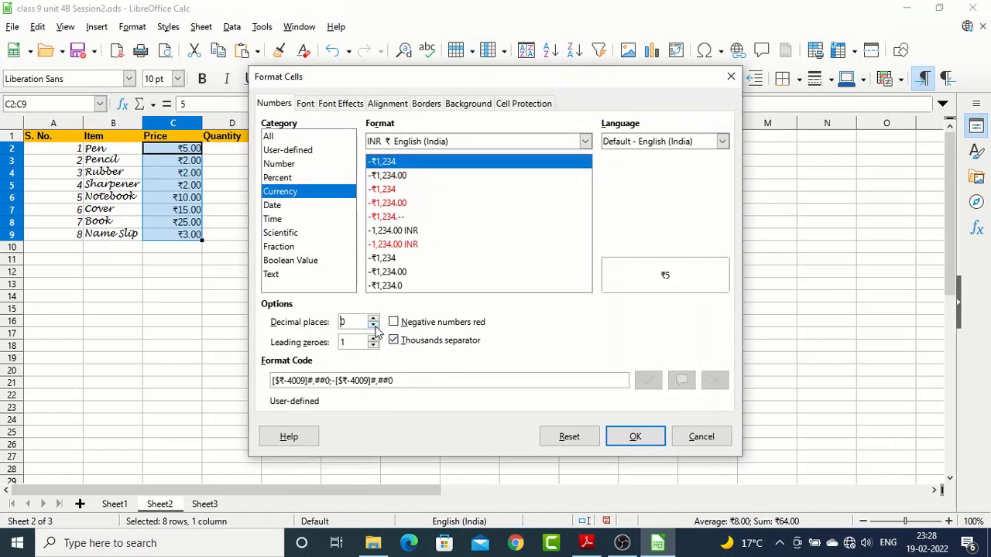
click(636, 437)
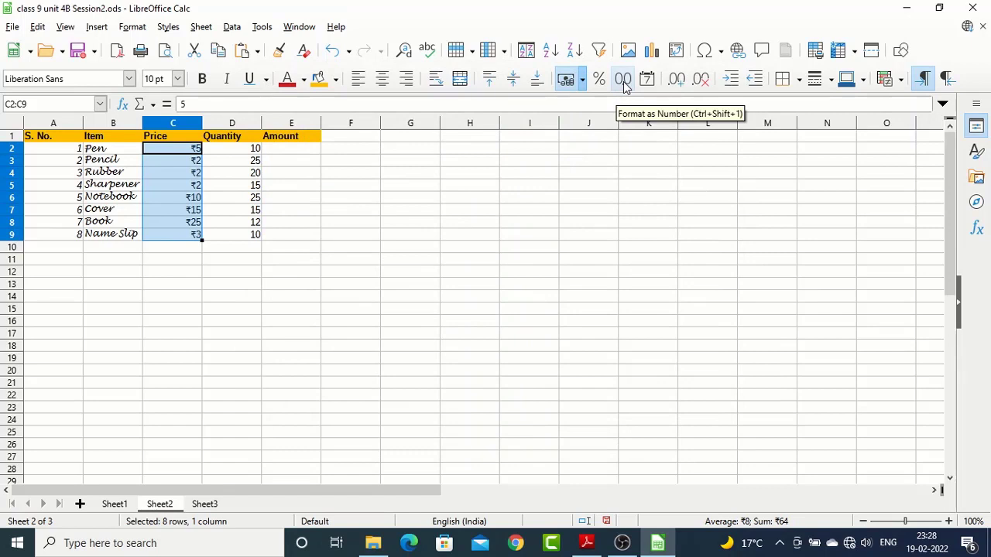
Format the prices C2:C9 as plain numbers, and try adding and removing decimal places, ending with 2
click(623, 80)
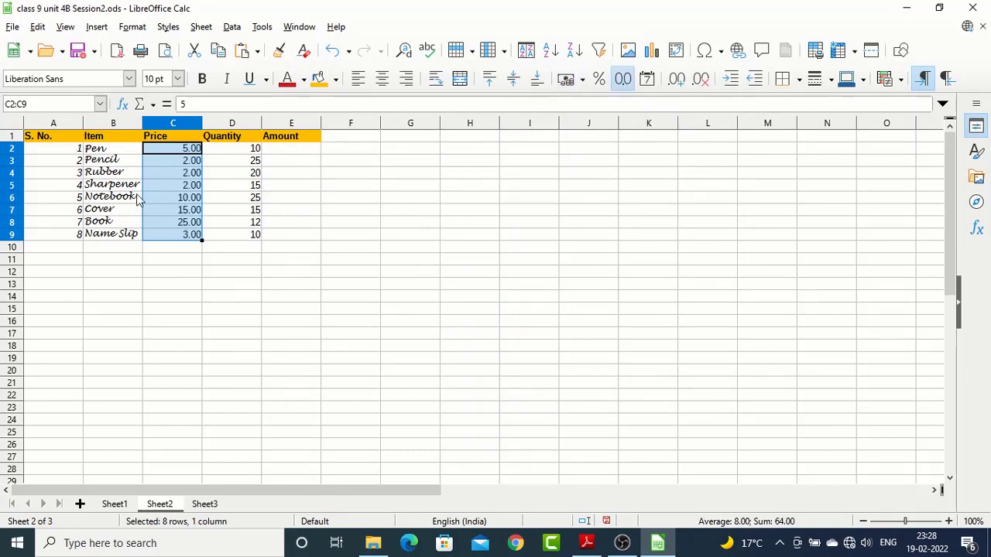
click(675, 81)
click(676, 81)
click(700, 81)
click(701, 81)
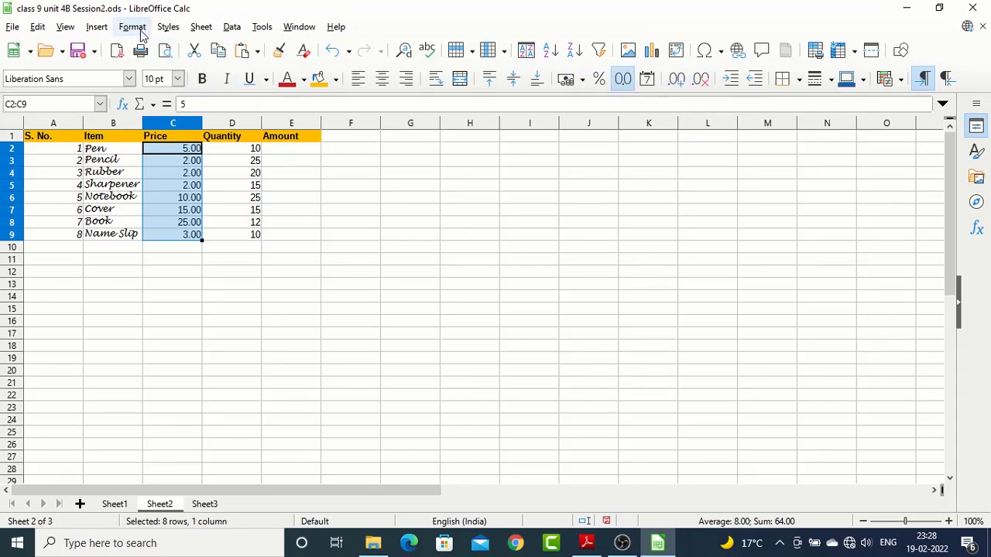
Switch to the syllabus PDF in Adobe Reader, highlight the point on formatting cells to labels, and return to LibreOffice Calc
key(alt+Tab)
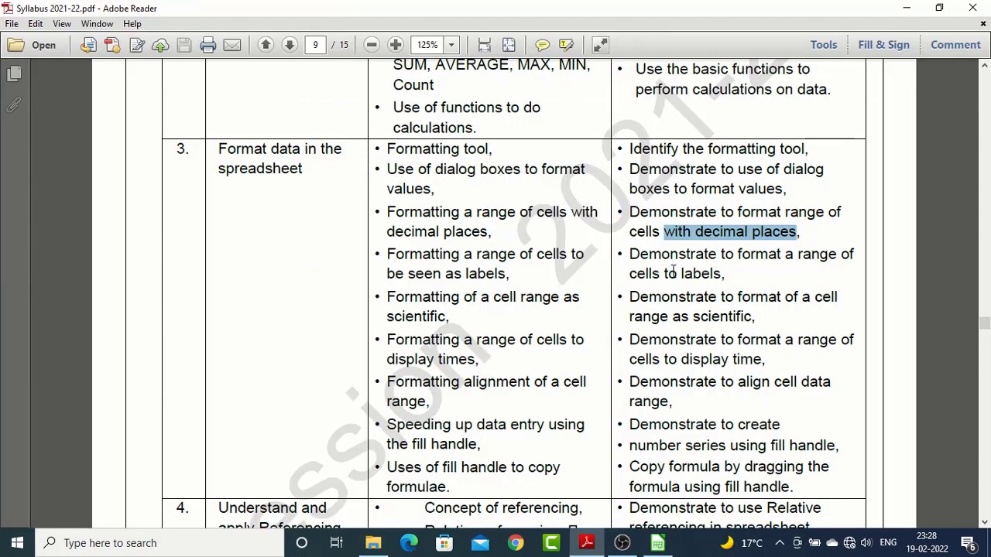
drag(725, 275, 644, 261)
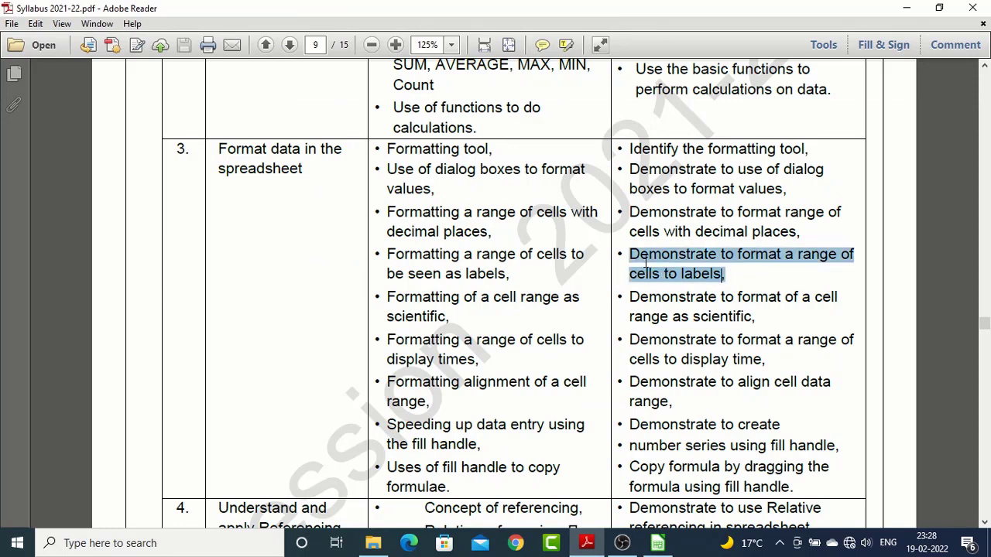
key(alt+Tab)
Widen the Item column slightly and format the item names B2:B9 with the Text category
click(114, 150)
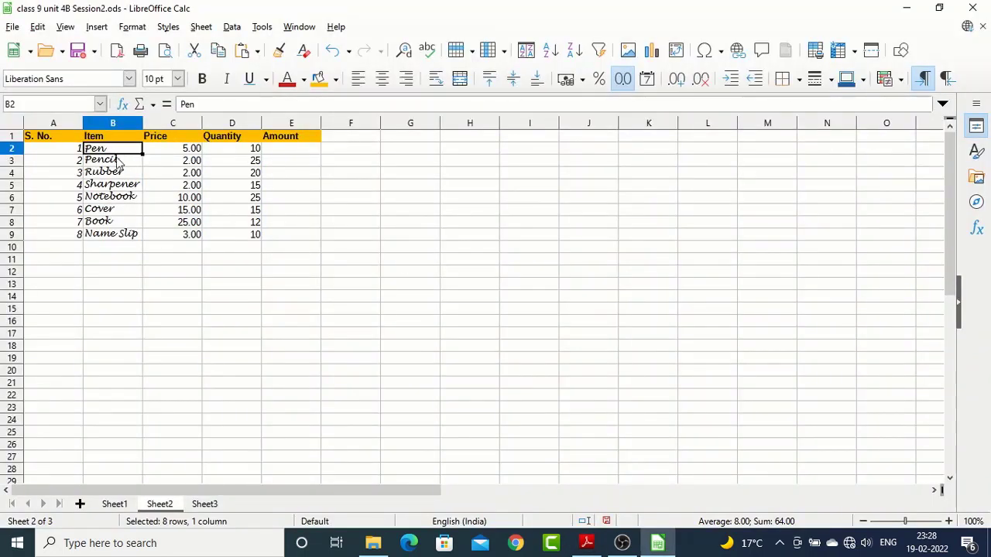
drag(144, 128, 111, 236)
click(122, 185)
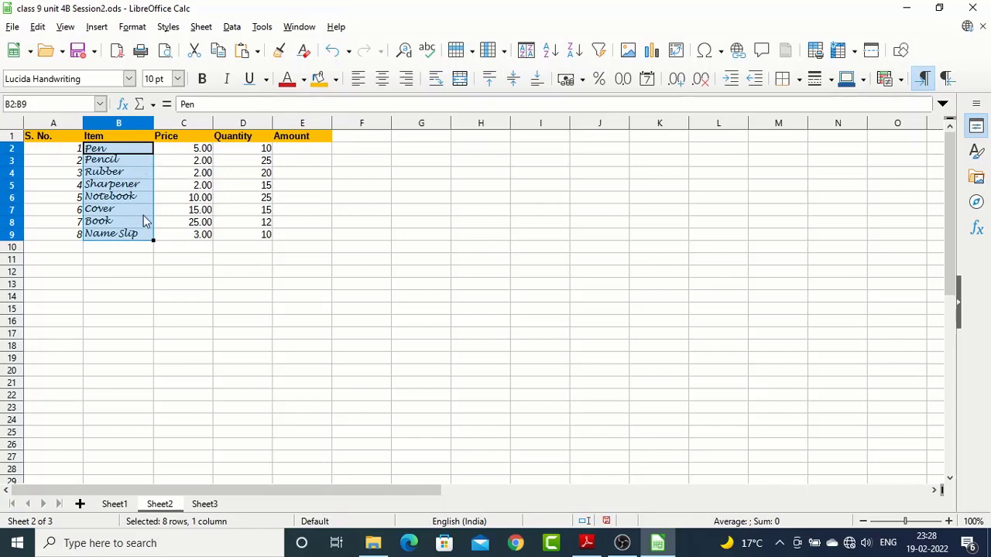
key(ctrl+1)
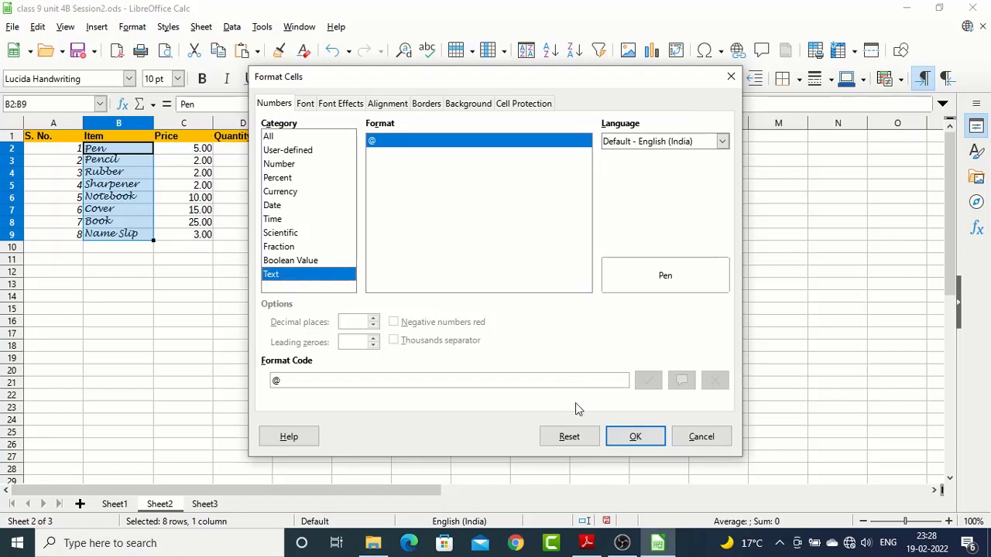
click(635, 436)
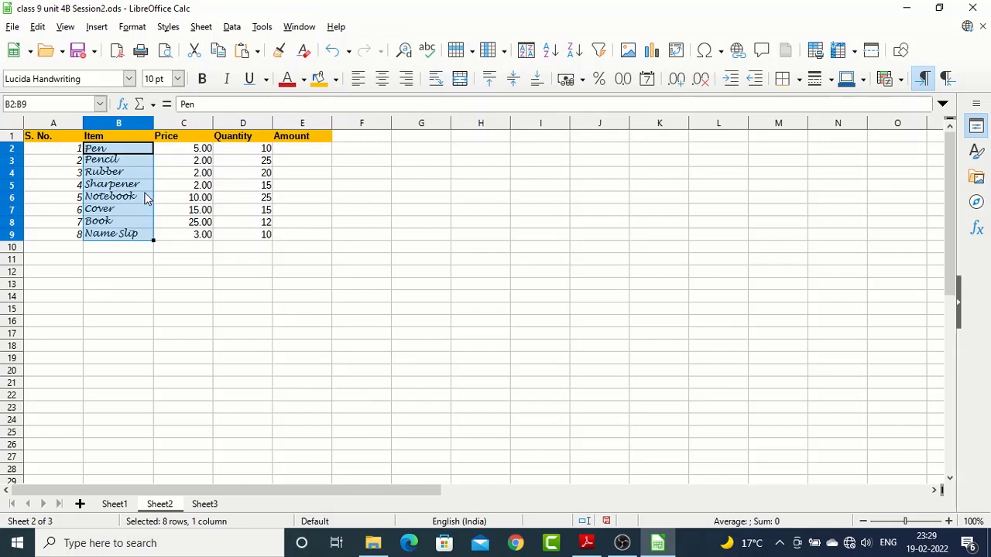
key(alt+Tab)
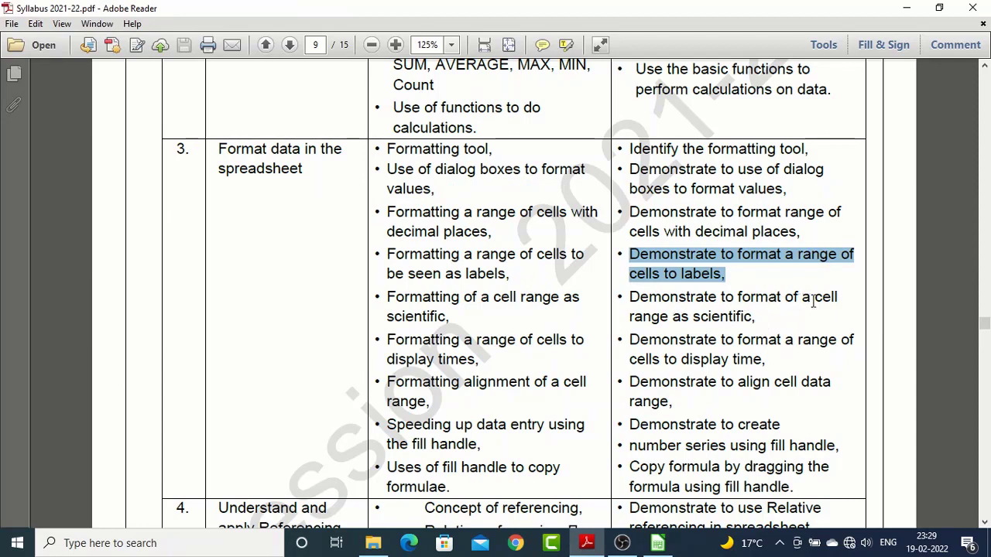
key(alt+Tab)
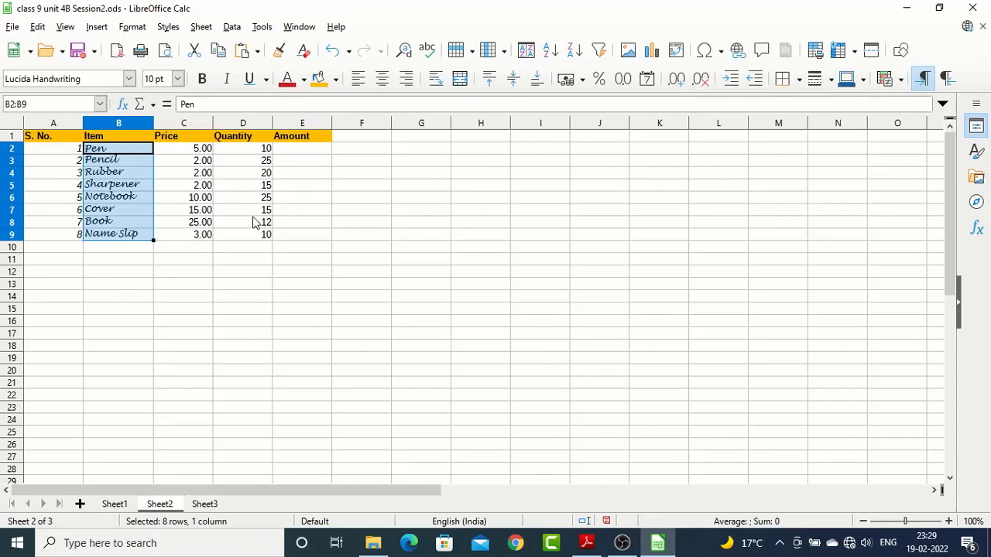
drag(256, 149, 242, 234)
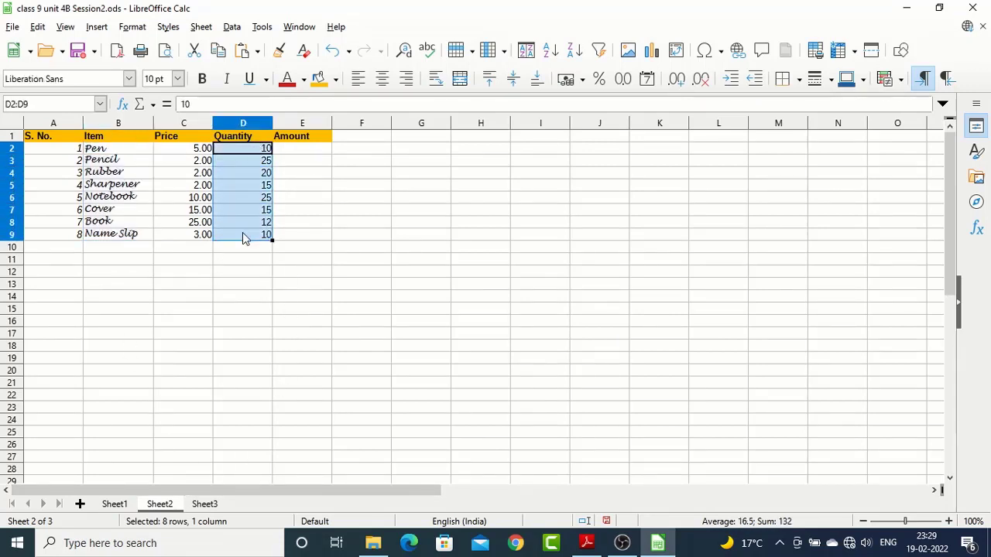
key(ctrl+1)
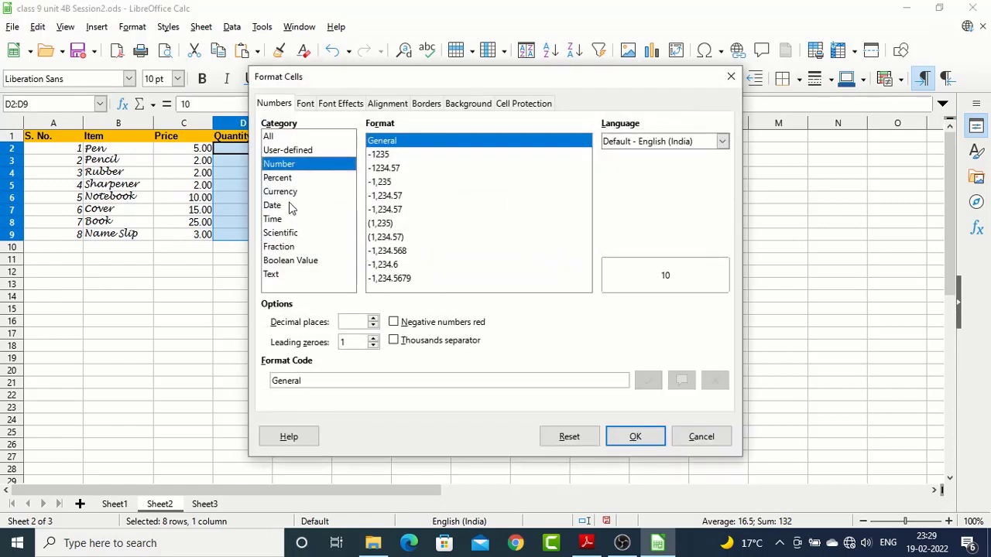
click(283, 232)
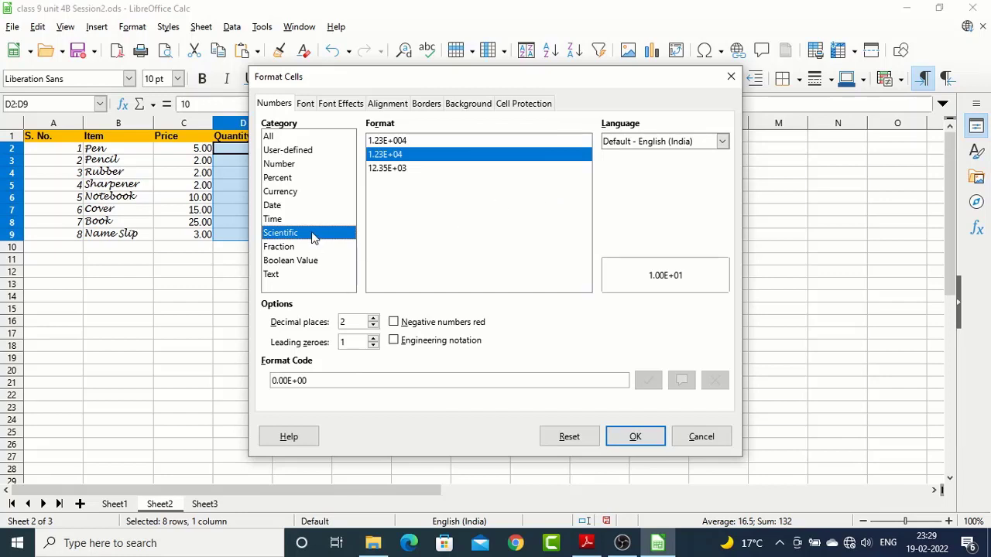
click(703, 440)
click(361, 149)
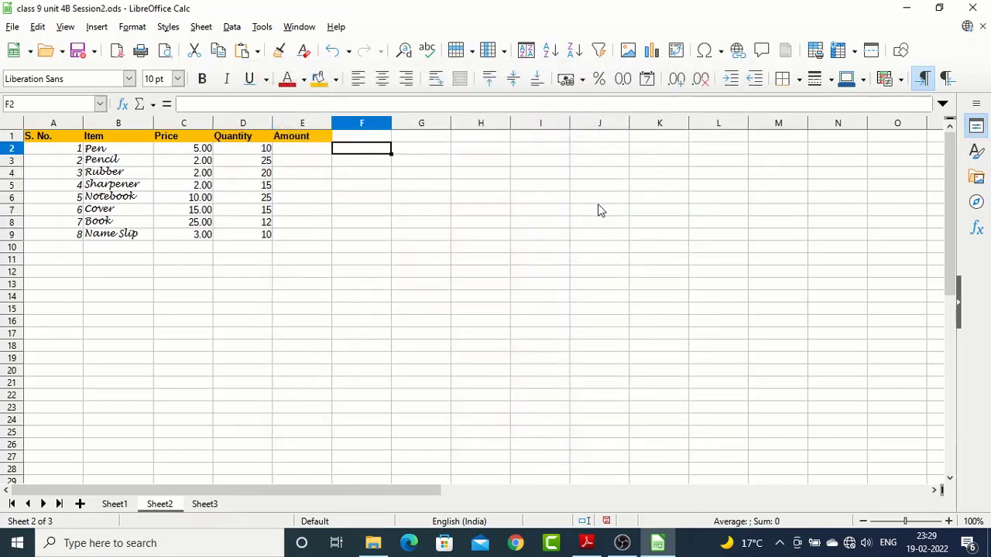
text(15245)
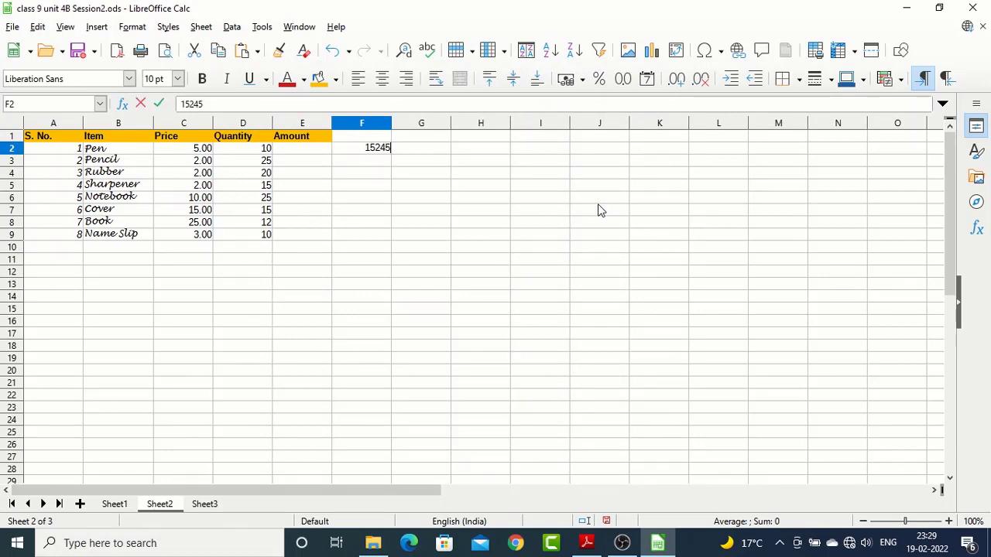
text(421223)
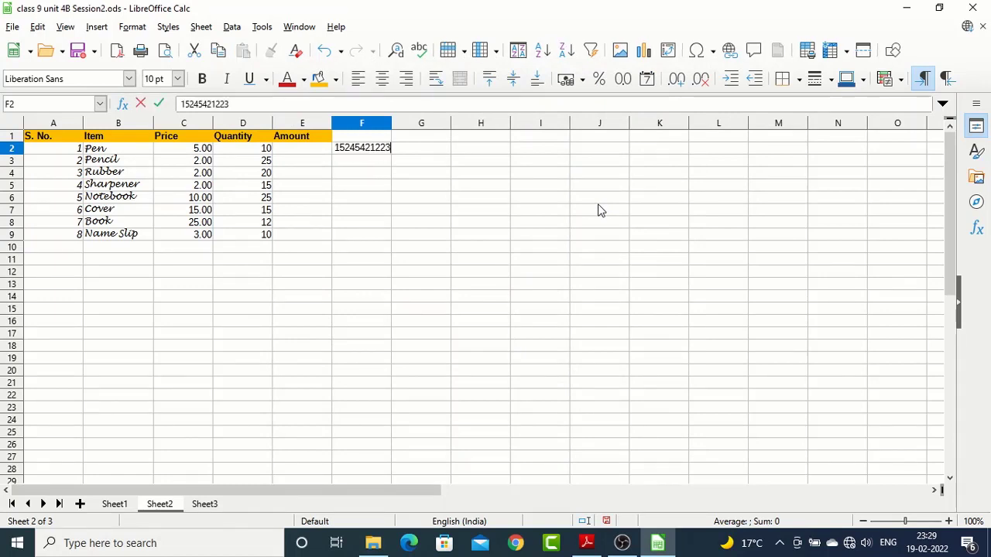
key(Return)
text(25641545121)
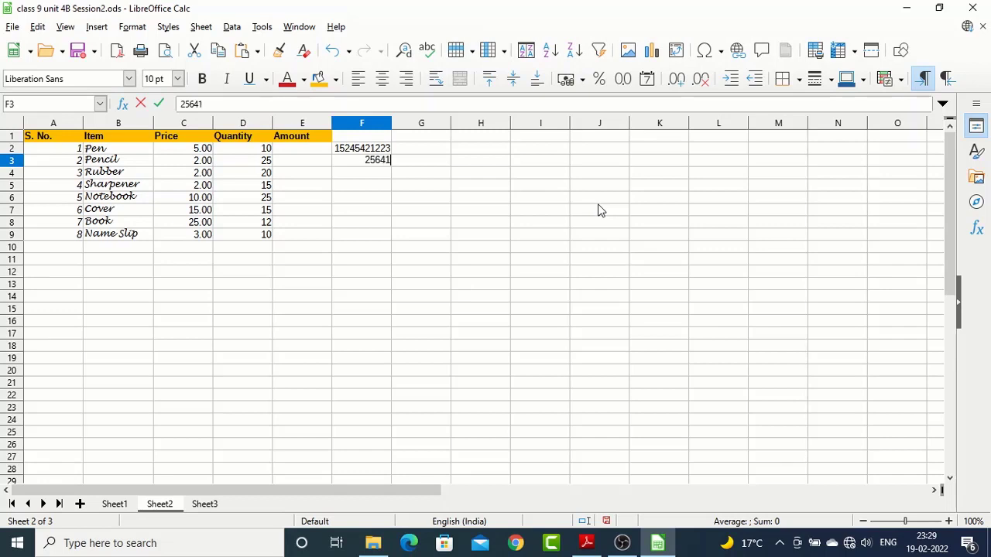
key(Return)
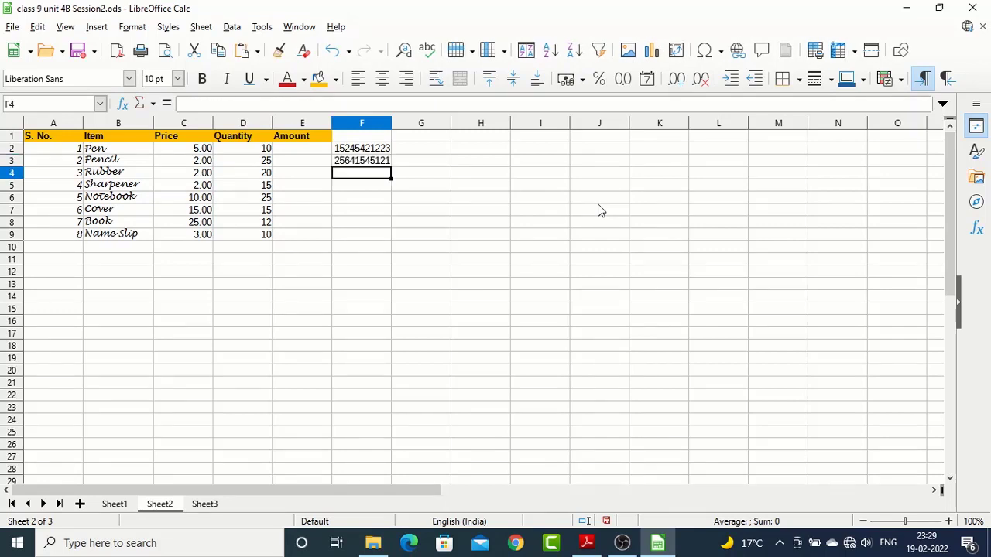
Open the cell formatting dialog for F2:F3 and choose the Scientific category with the 1.23E+04 format
key(Up)
key(Up)
key(shift+Down)
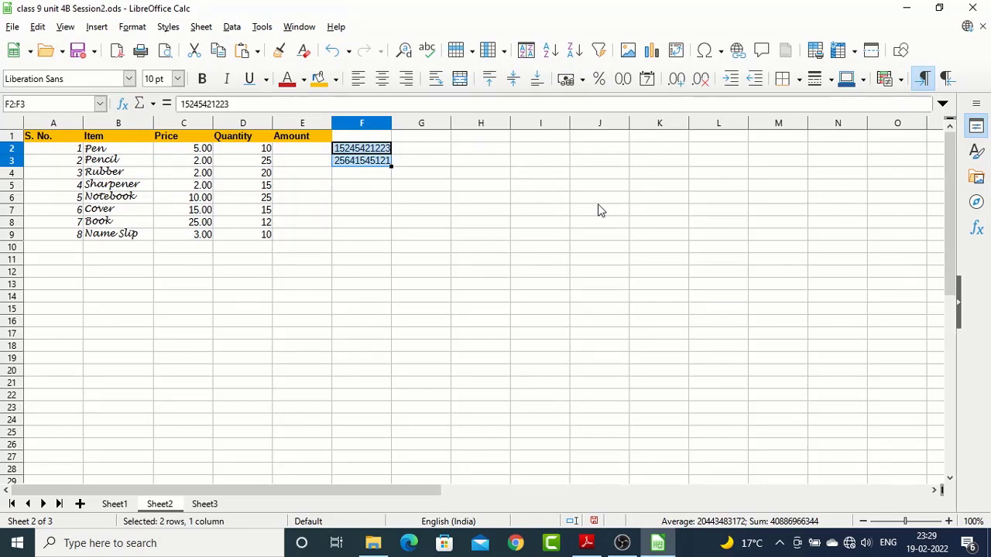
key(ctrl+1)
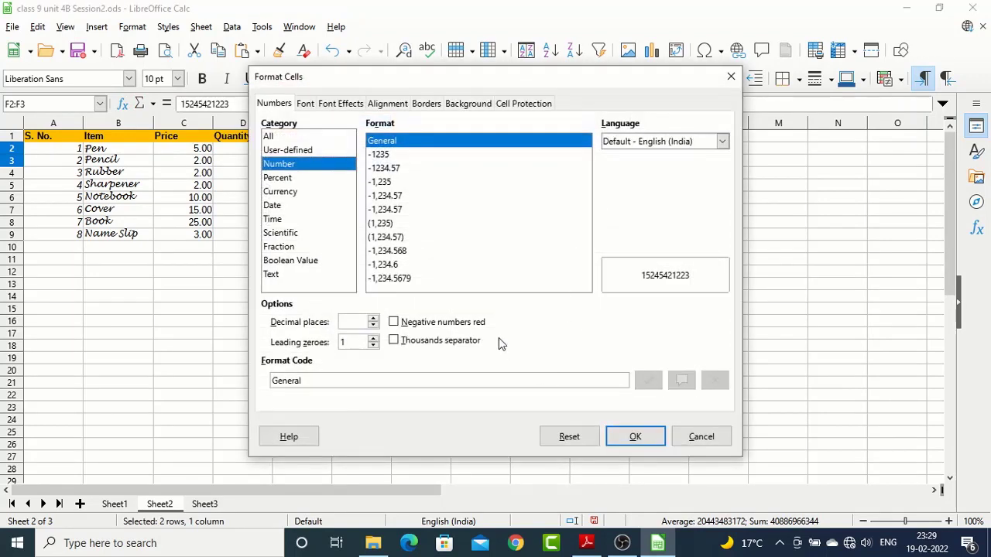
click(301, 233)
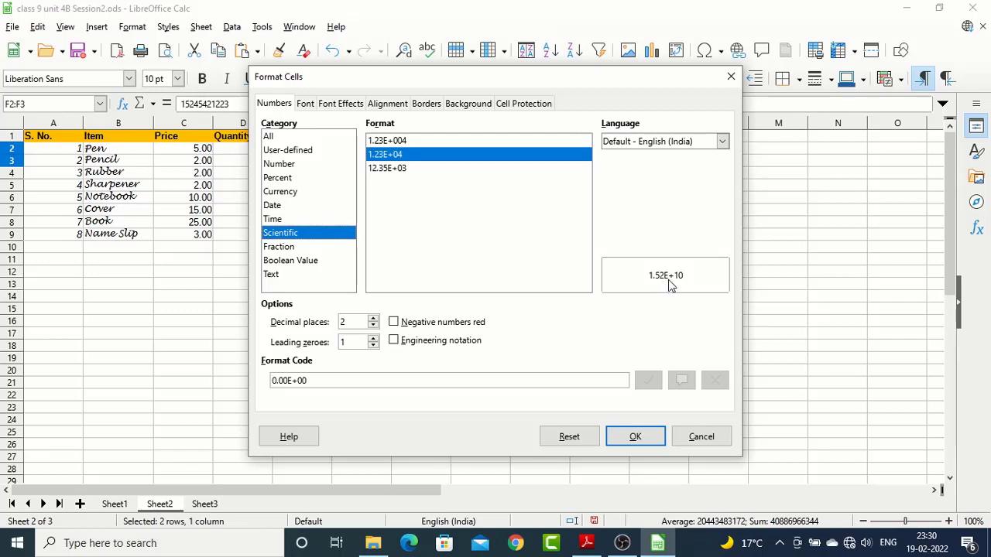
Try different numbers of leading zeroes for the scientific format, and restore the value to 1
click(374, 346)
click(374, 338)
click(373, 338)
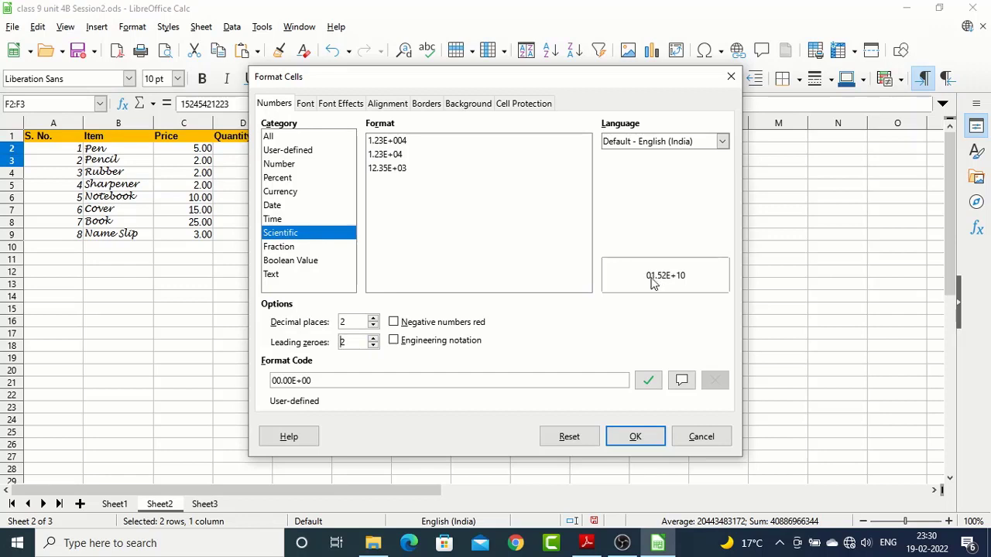
click(374, 346)
click(373, 339)
click(373, 338)
click(373, 339)
click(374, 346)
click(373, 346)
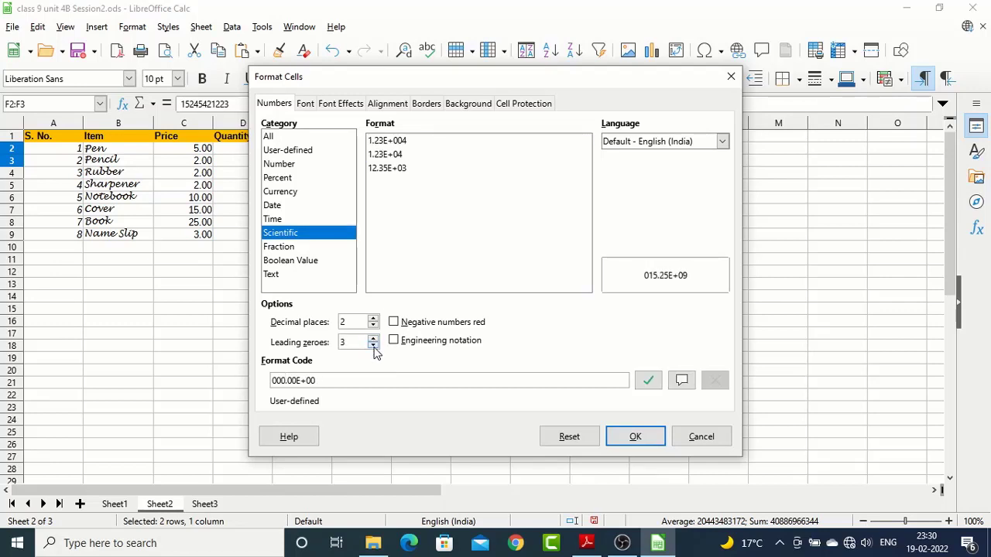
click(374, 346)
click(374, 338)
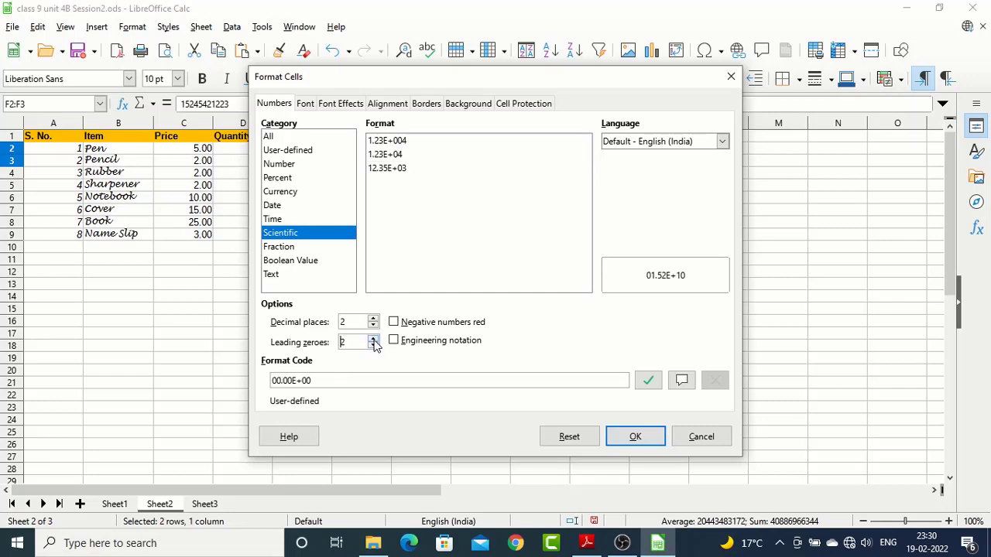
click(374, 346)
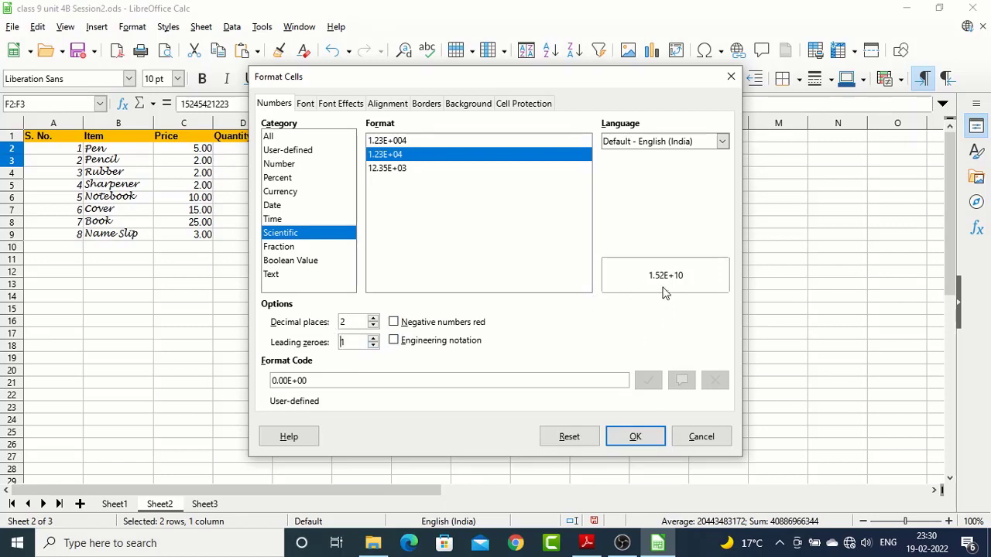
Apply the scientific format with 2 decimal places and 1 leading zero to F2:F3, and deselect the numbers
click(636, 436)
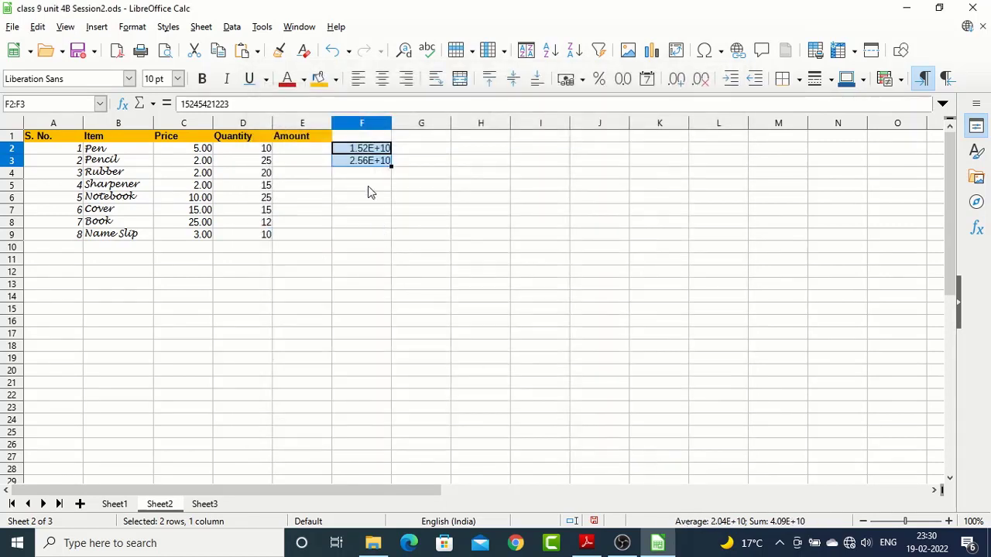
click(369, 174)
drag(370, 151, 368, 164)
click(366, 175)
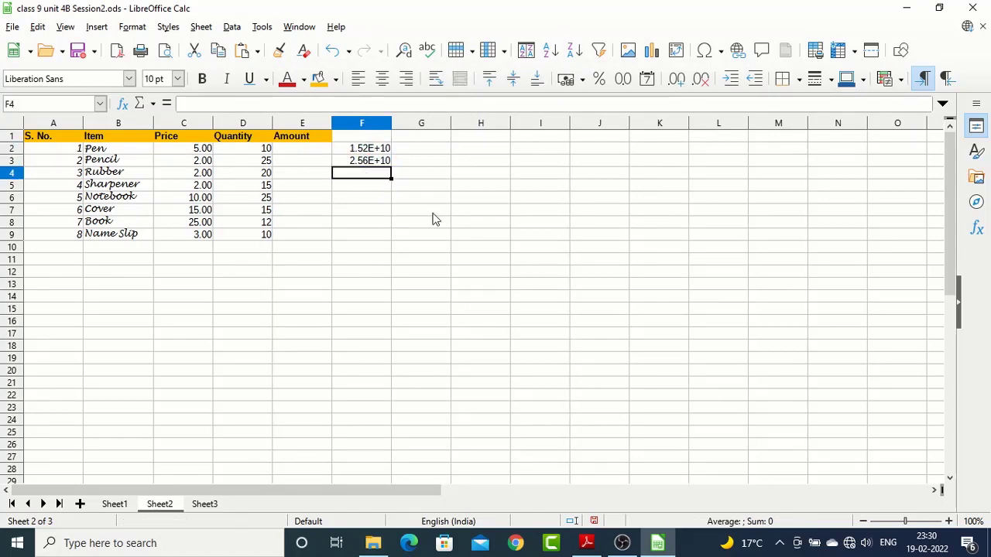
Switch to the syllabus PDF in Adobe Reader, highlight "display time" in the time formatting point, and return to LibreOffice Calc
key(alt+Tab)
drag(731, 318, 712, 319)
drag(681, 360, 763, 360)
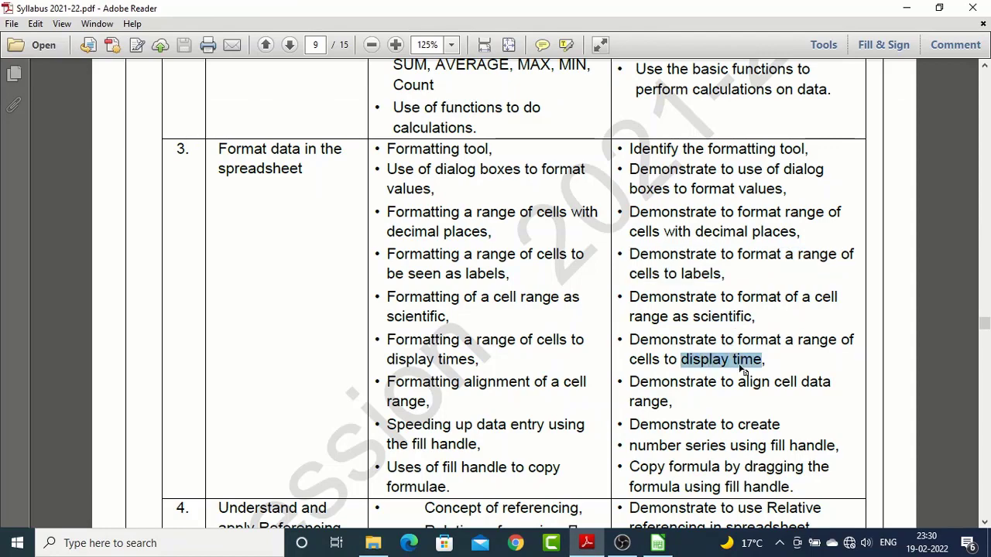
key(alt+Tab)
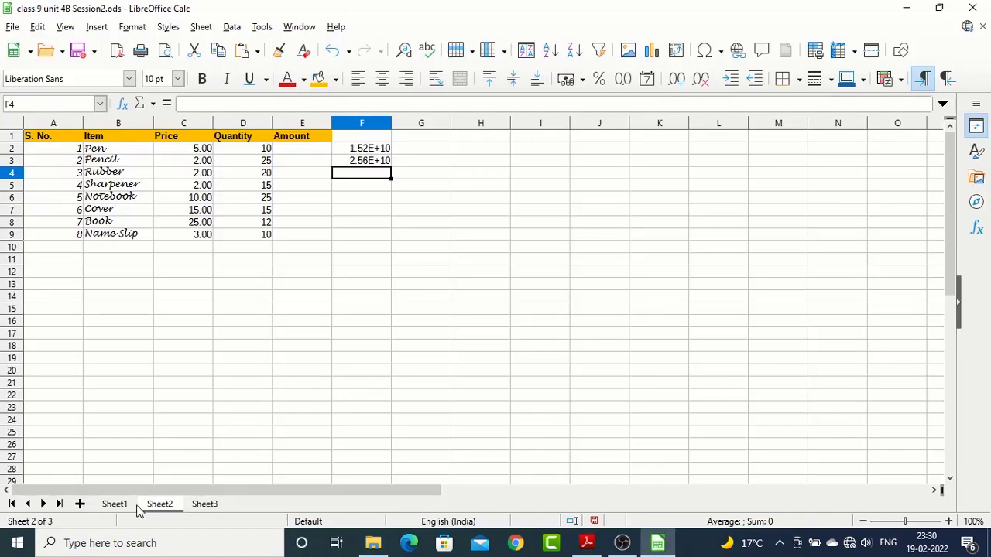
Open Sheet3 and examine the Enter Time values in D2:D9 of the employee table
click(204, 503)
click(295, 234)
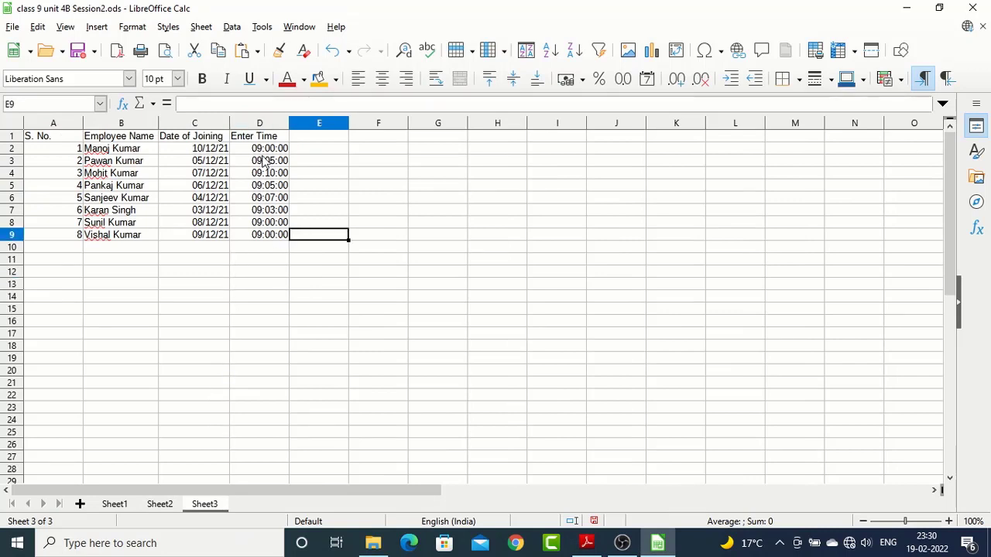
click(265, 151)
click(261, 178)
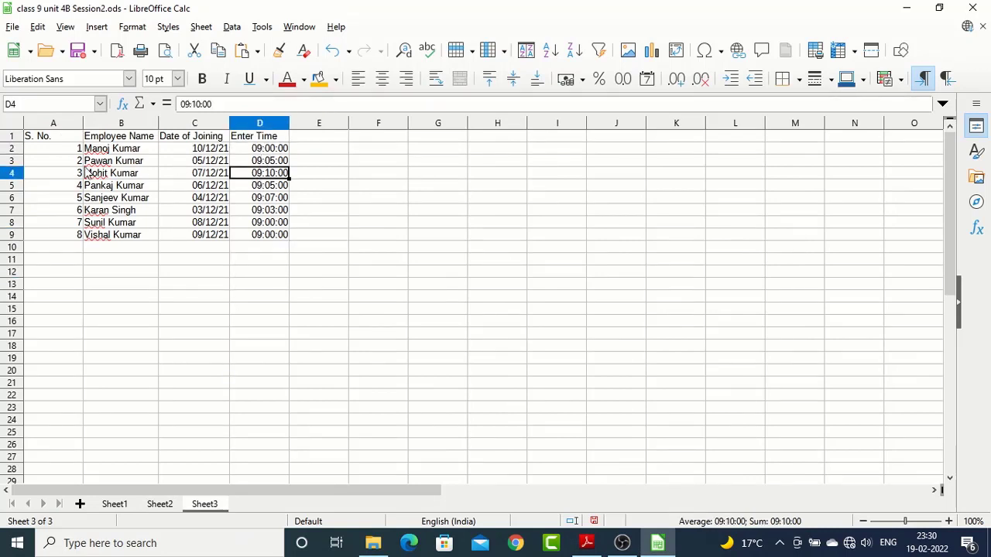
drag(260, 149, 259, 233)
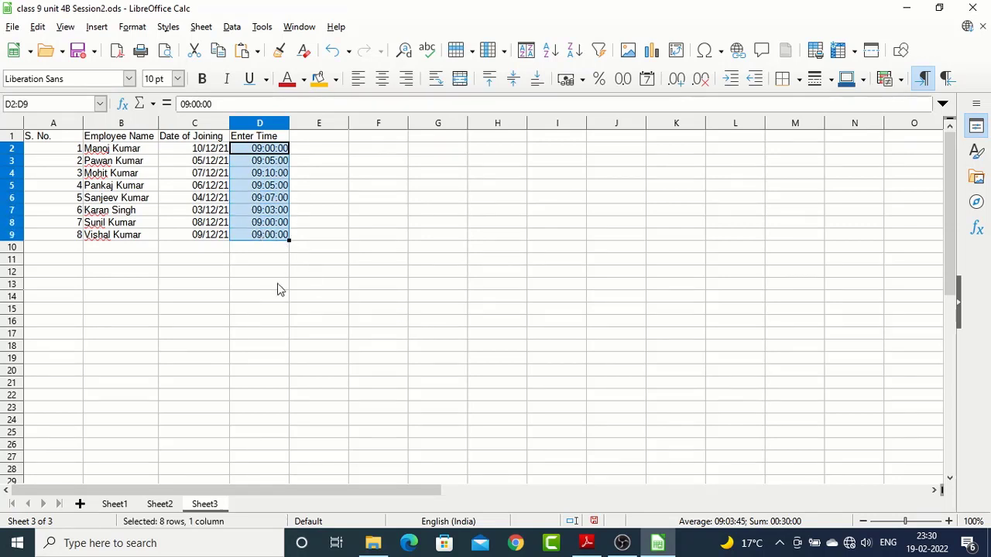
click(331, 151)
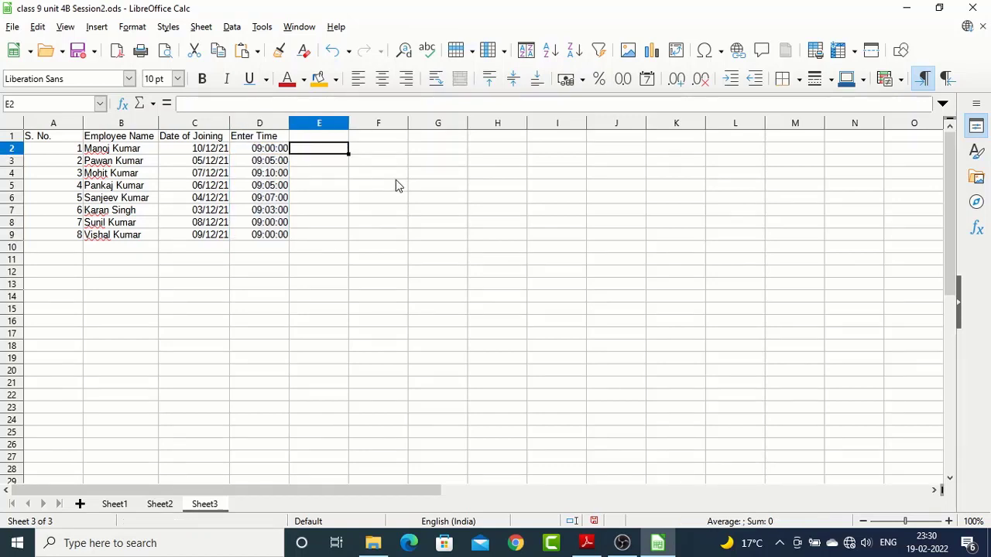
Enter the time 9:05 in cell E2 beside the Enter Time column
text(9::)
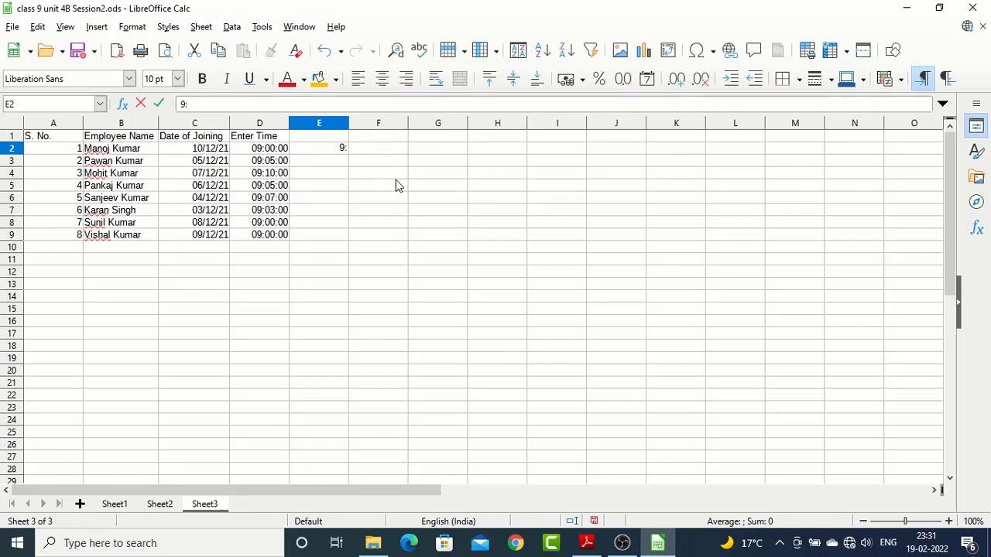
text(05)
key(Return)
key(Up)
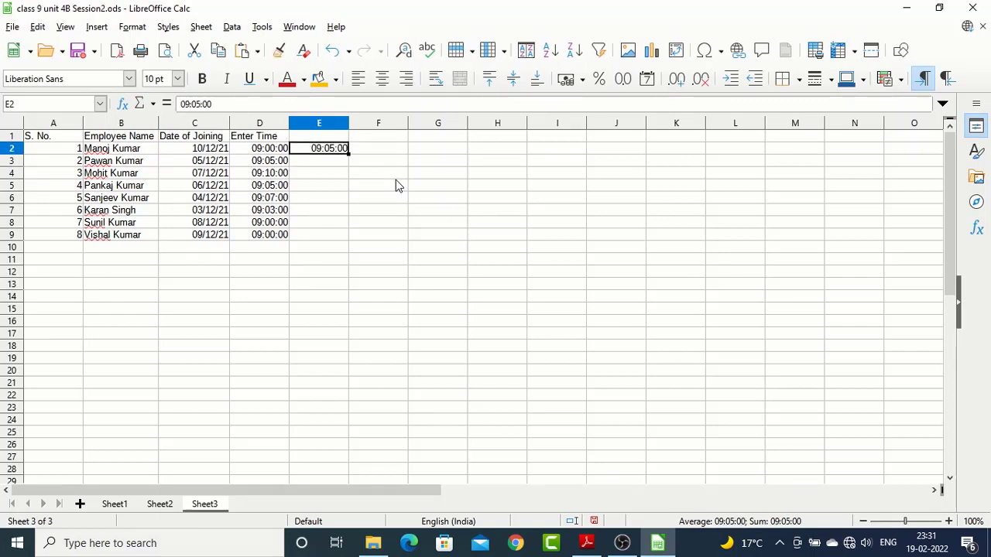
key(Down)
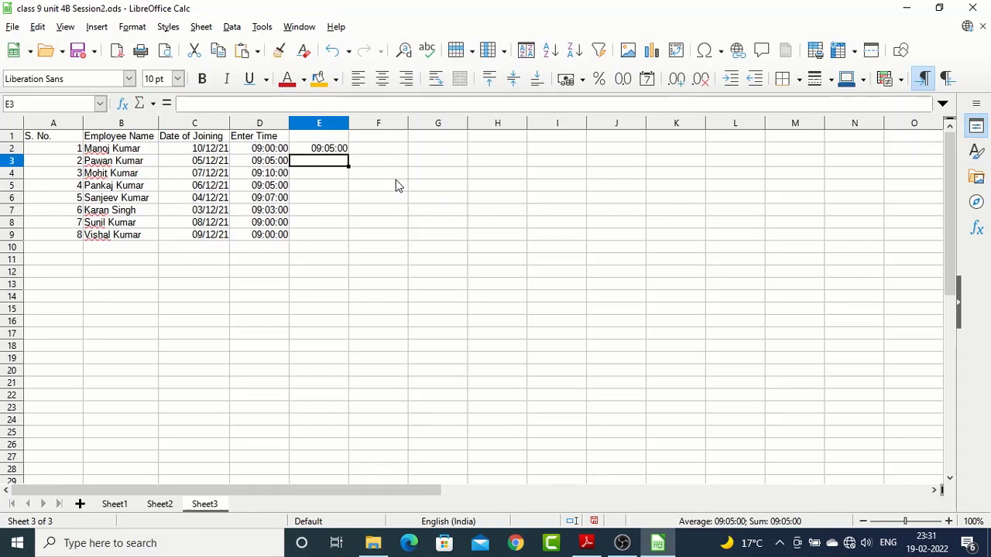
key(Up)
key(Down)
key(Up)
Enter the date 09/12/21 in C10, below the Date of Joining values
key(Down)
key(Down)
key(Down)
key(Down)
key(Down)
key(Down)
key(Down)
key(Down)
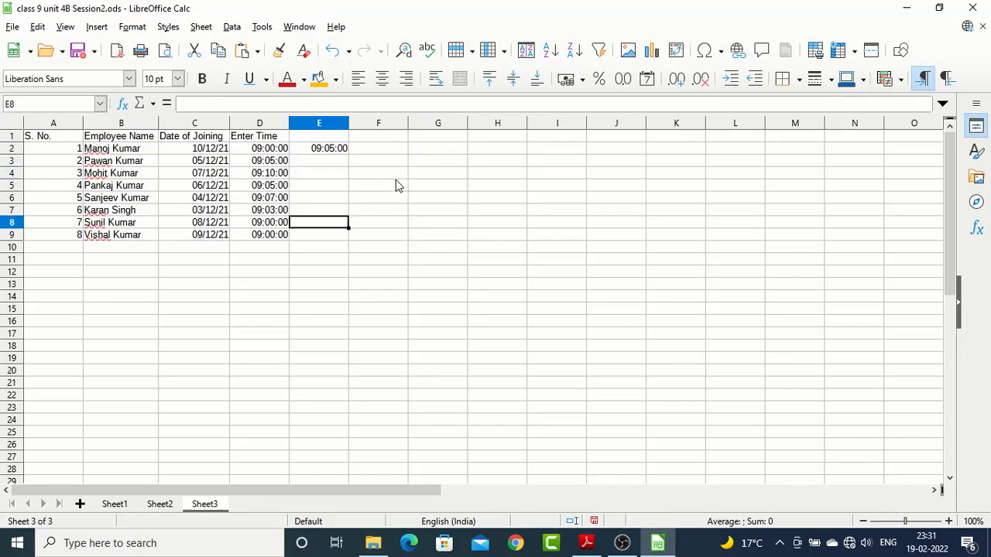
key(Left)
key(Left)
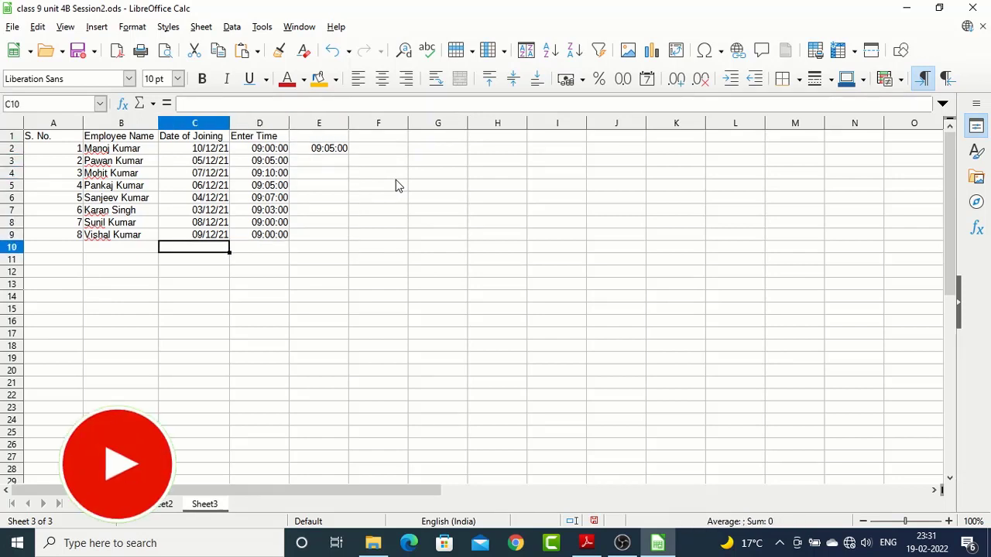
text(09)
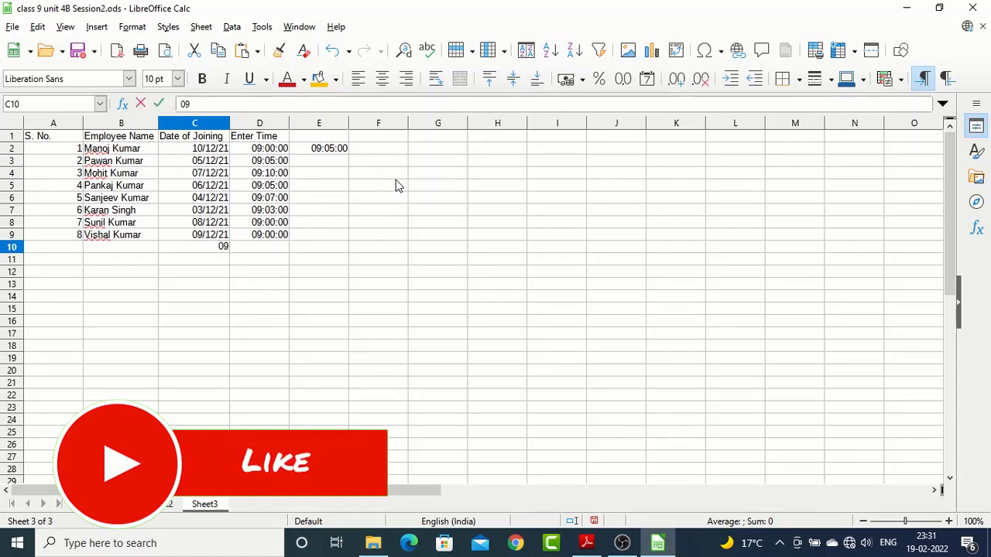
text(/12/)
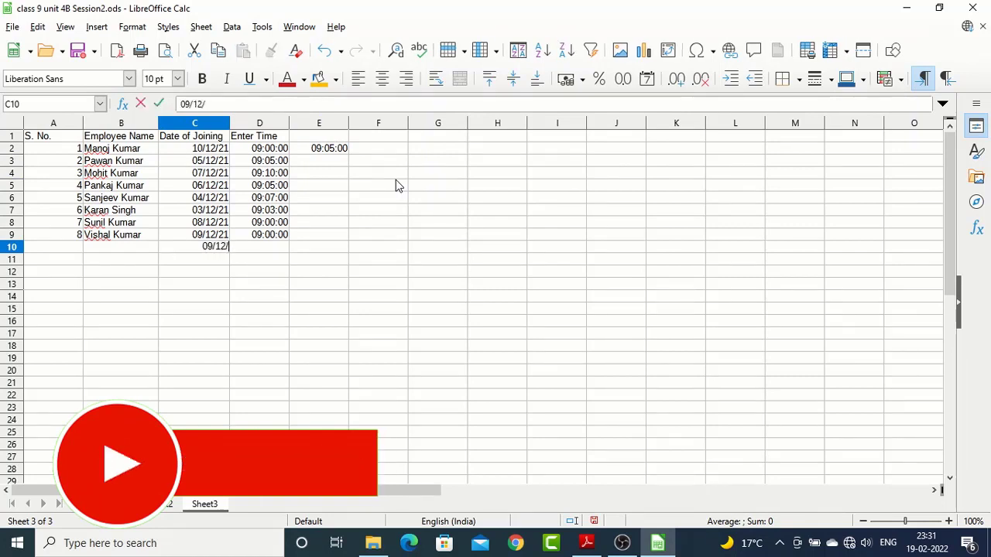
text(21)
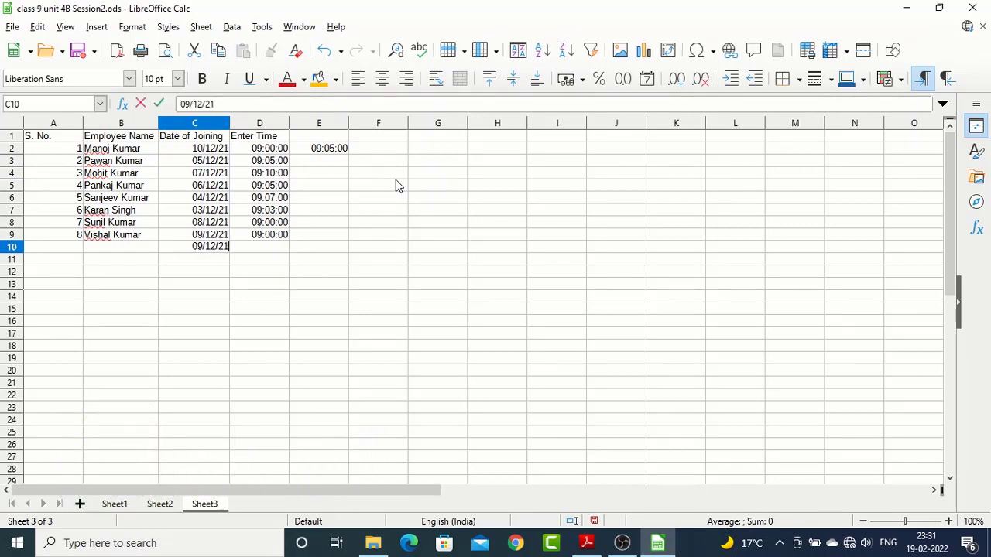
key(Return)
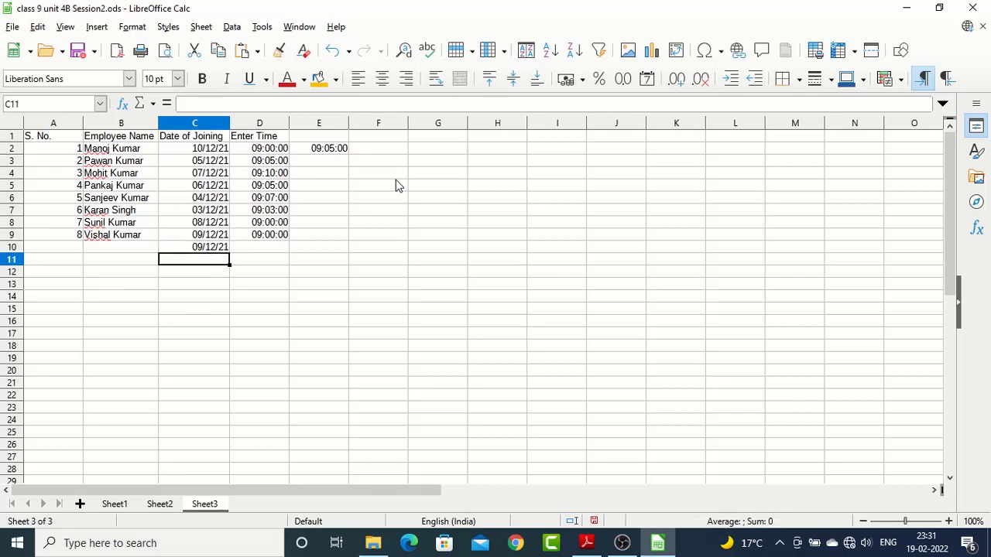
Add the date 25/12/21 in C11
text(25/)
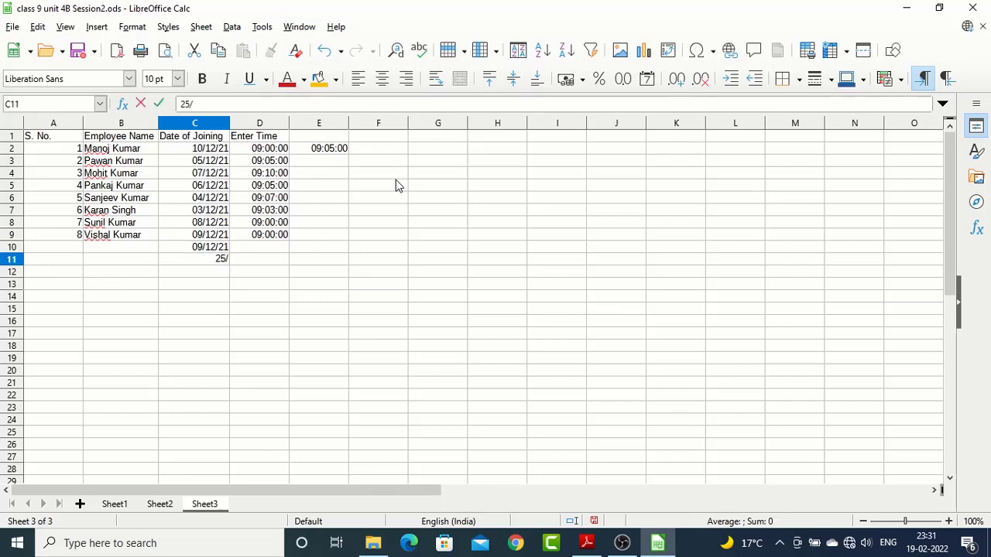
text(12/21)
key(Return)
key(Up)
key(Down)
key(Up)
key(Up)
key(Up)
key(Up)
Apply the 01:37 PM time format to the Enter Time values in D2:D9, and deselect the range
key(Up)
key(Up)
key(Up)
key(Up)
key(Right)
key(Right)
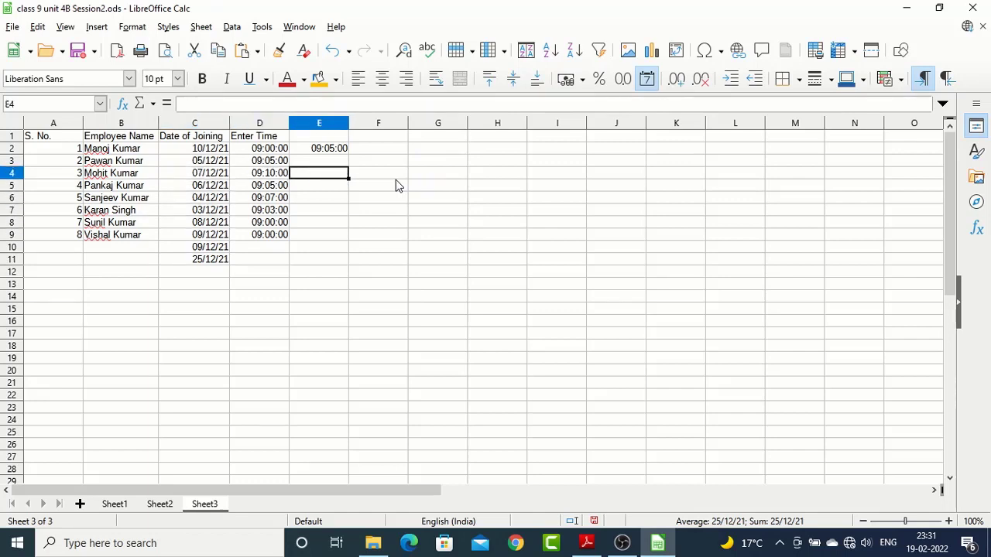
key(Up)
key(Left)
key(Up)
key(shift+Down)
key(shift+Down)
key(shift+Down)
key(shift+Down)
key(shift+Down)
key(shift+Down)
key(shift+Down)
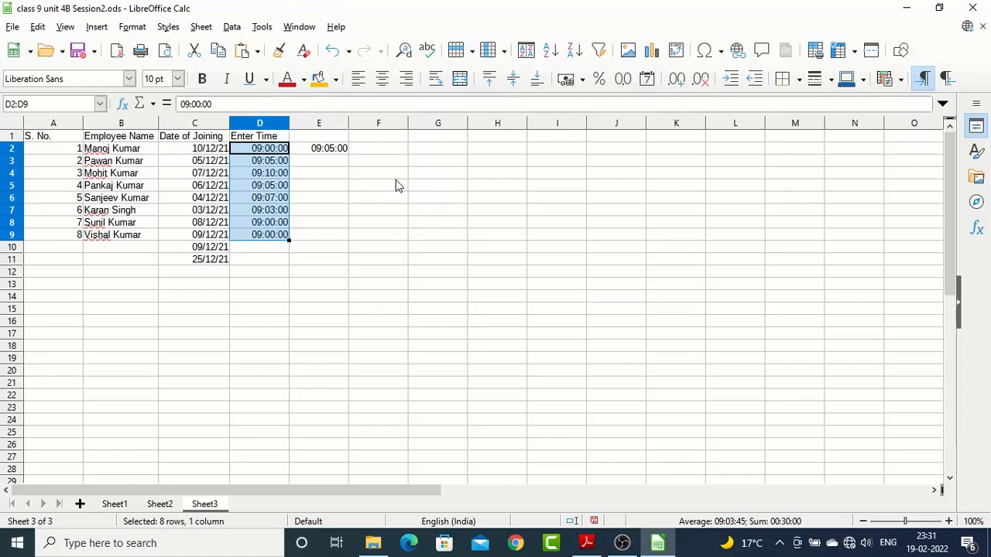
key(ctrl+1)
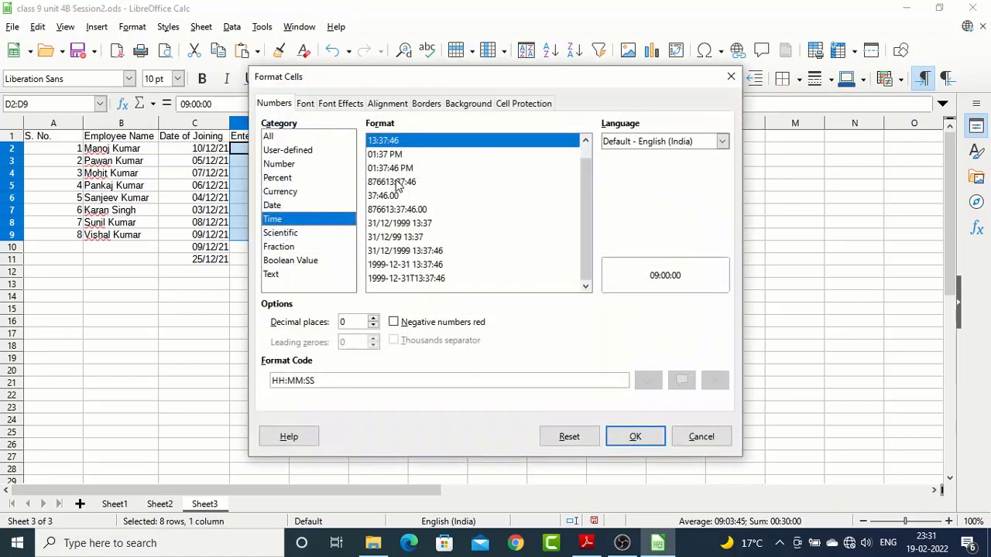
click(385, 156)
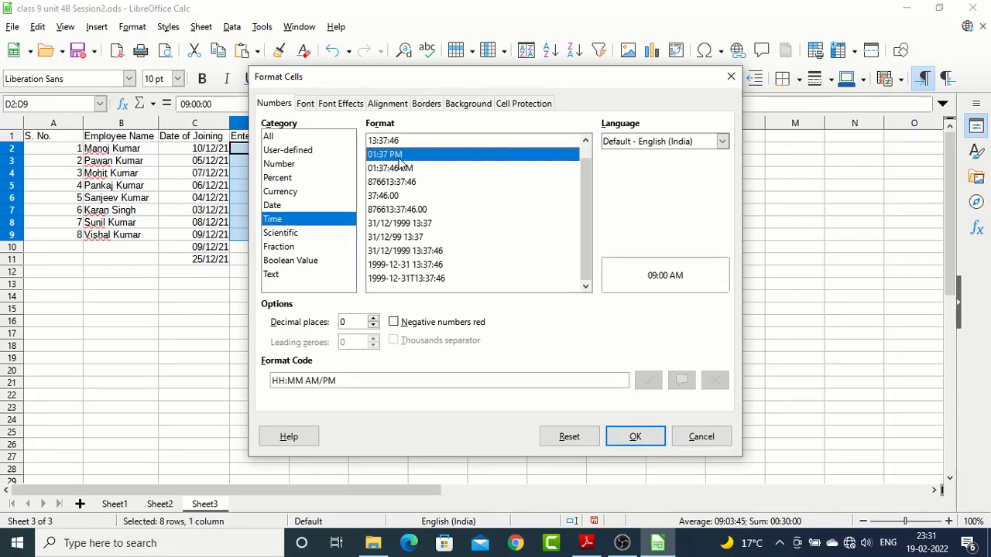
click(636, 438)
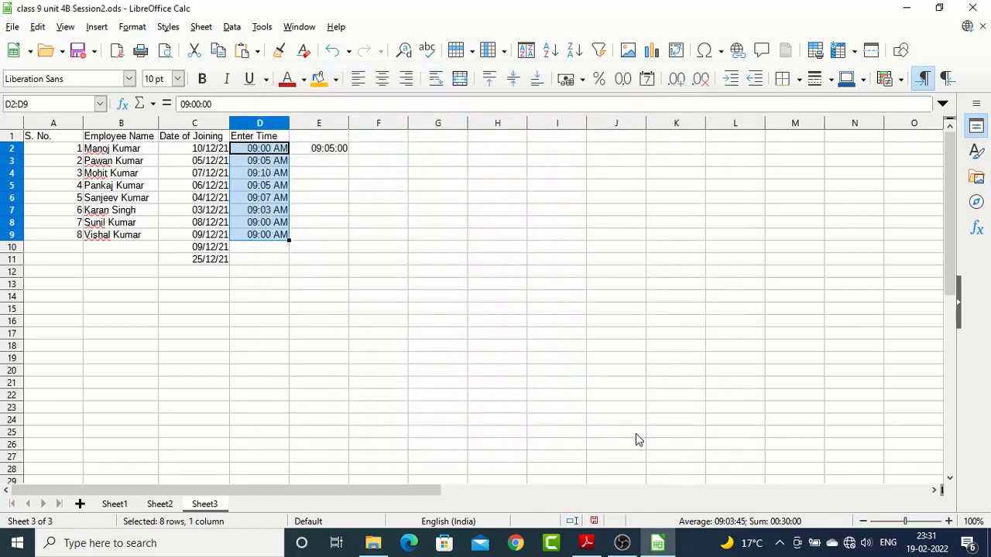
click(270, 187)
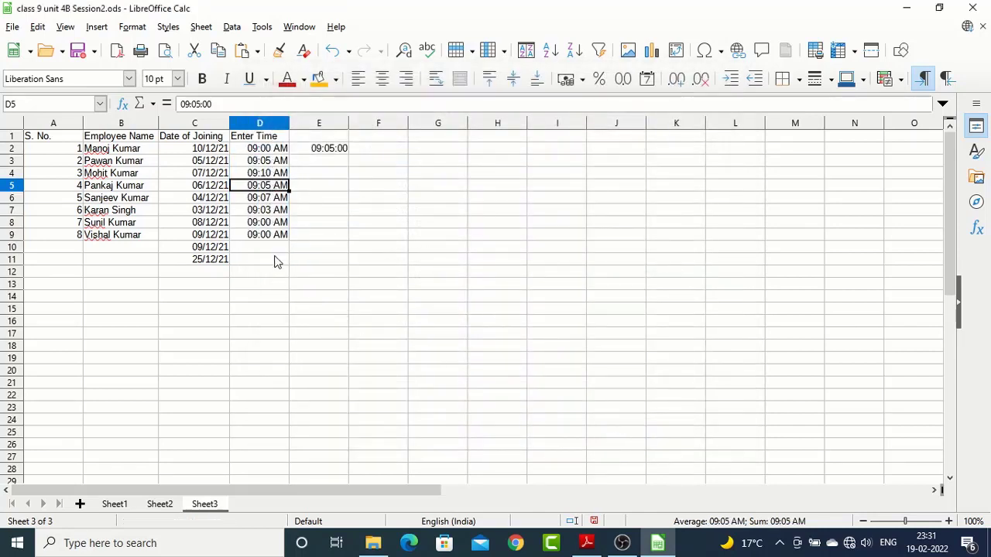
Replace the Enter Time value in D5 with 15:30
drag(274, 150, 273, 236)
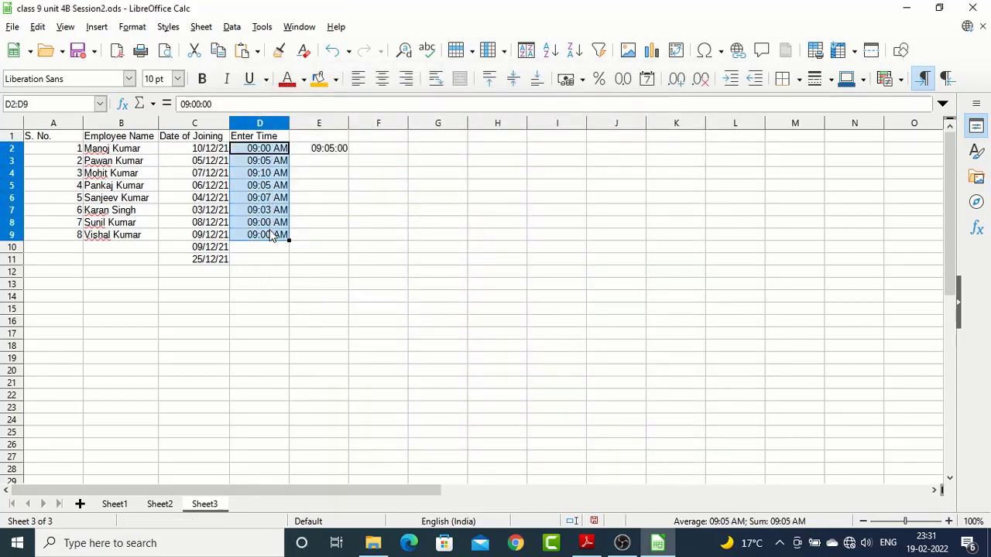
click(262, 187)
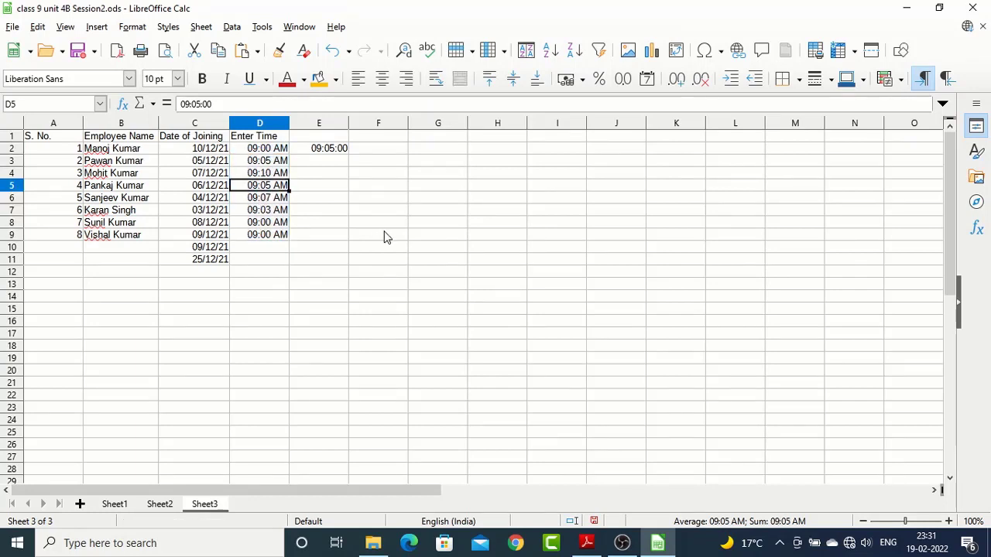
text(15)
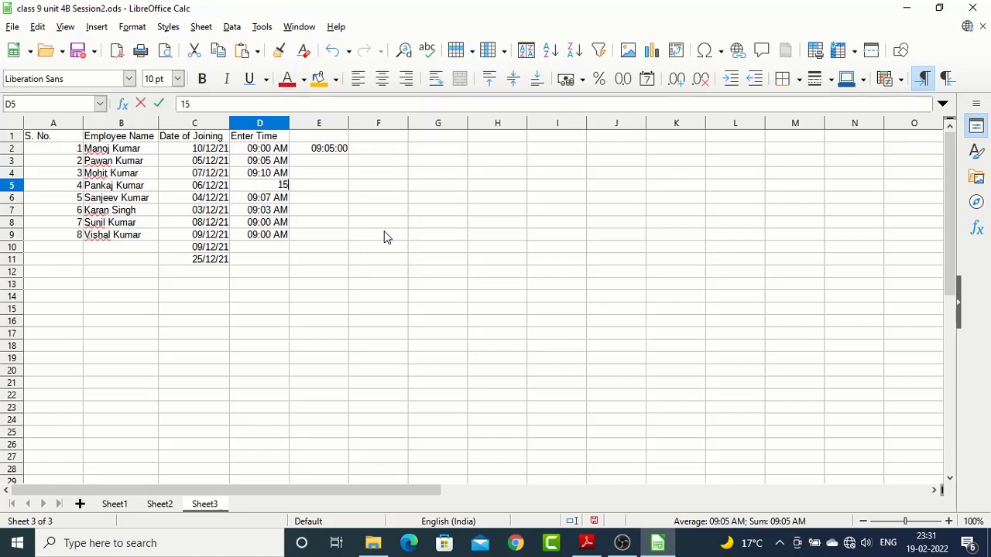
text(:30)
key(Return)
key(Up)
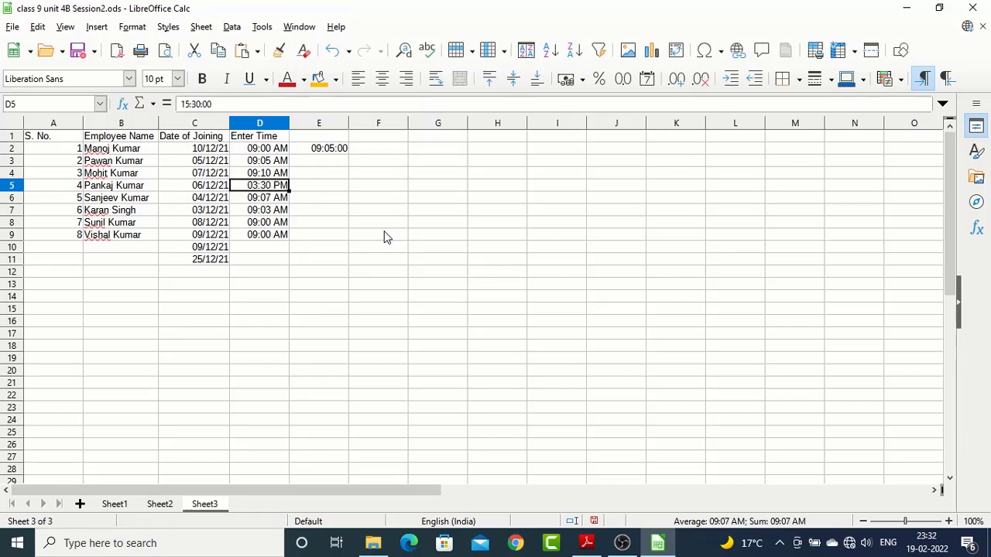
key(Down)
key(Up)
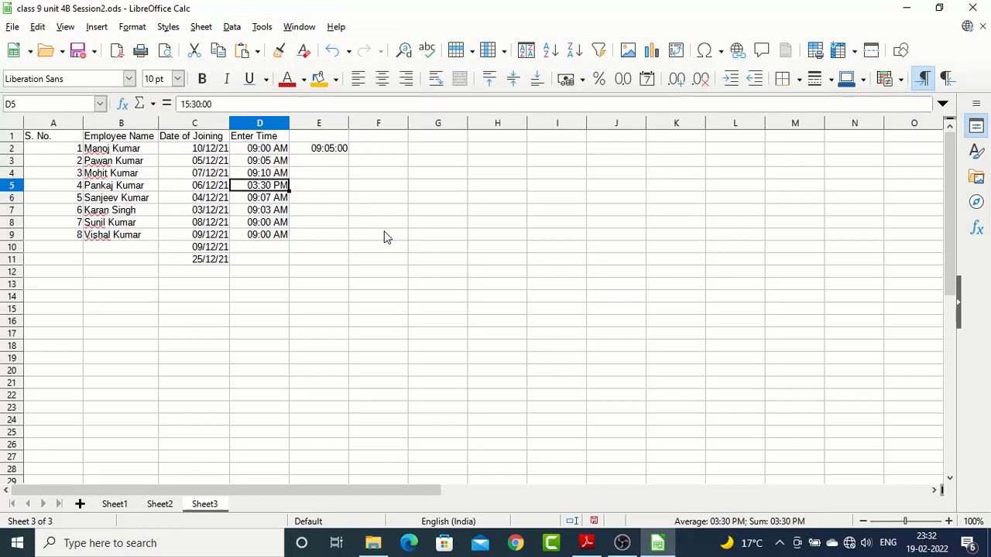
Format the Enter Time values in D2:D9 with the 01:37:46 PM time format, and select D5
key(Up)
key(Up)
key(Up)
key(Up)
key(Down)
key(shift+Down)
key(shift+Down)
key(shift+Down)
key(shift+Down)
key(shift+Down)
key(shift+Down)
key(shift+Down)
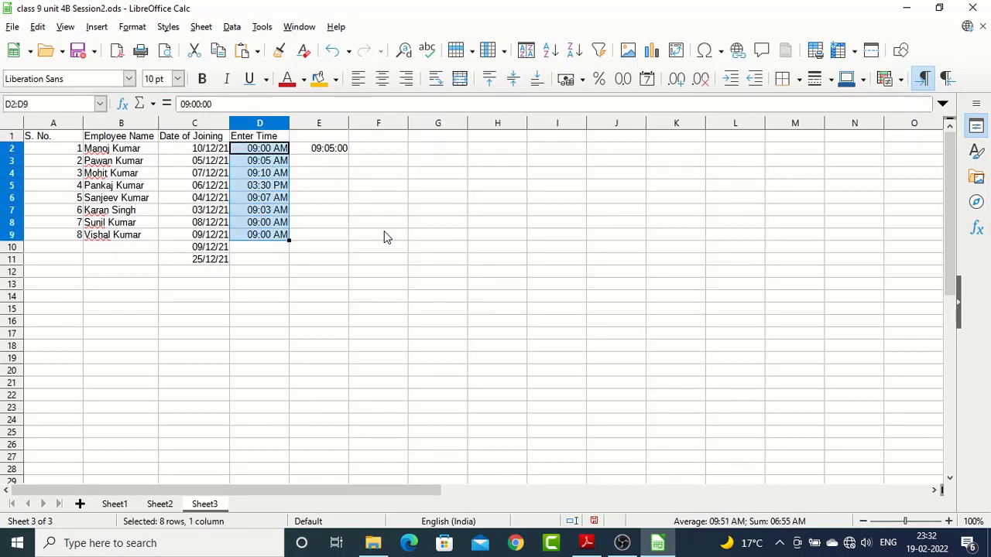
key(ctrl+1)
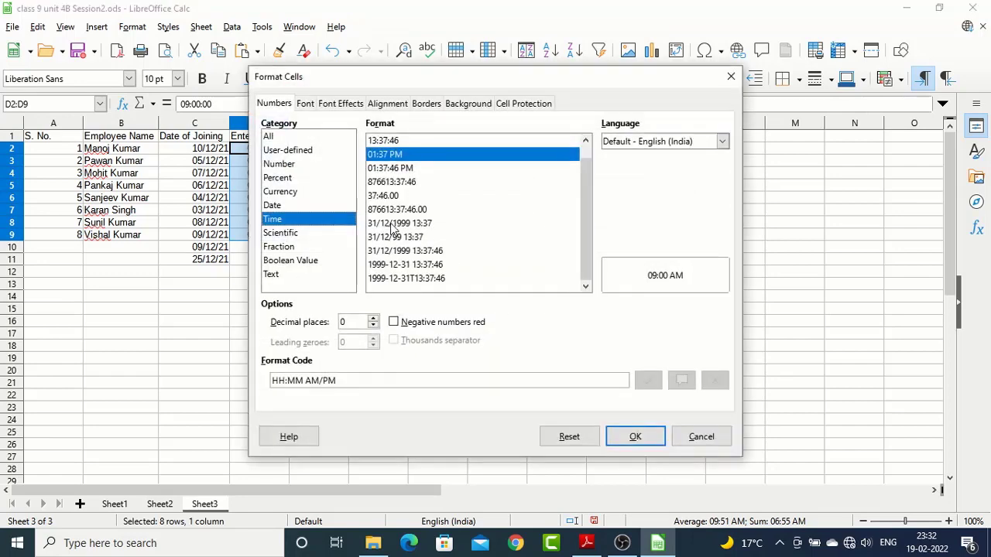
click(390, 169)
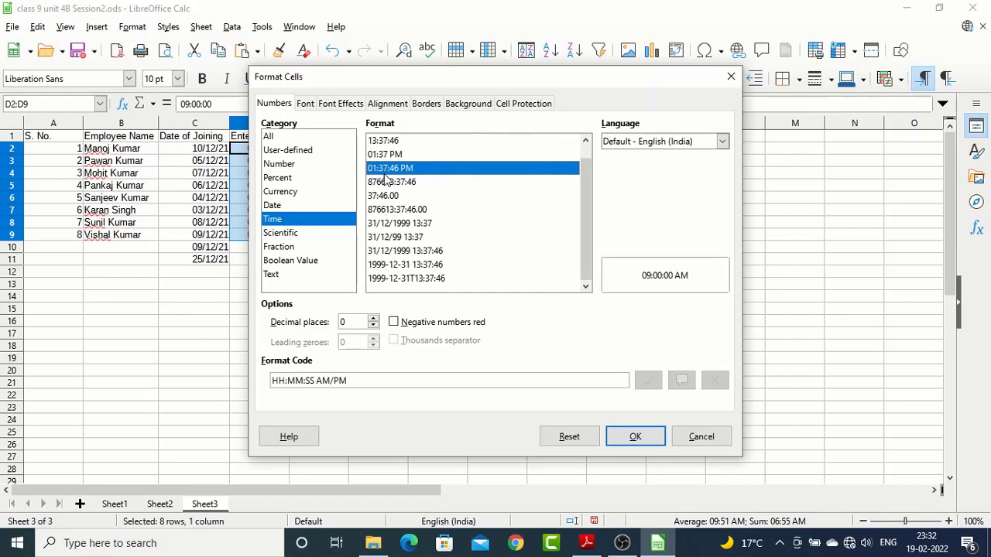
click(627, 435)
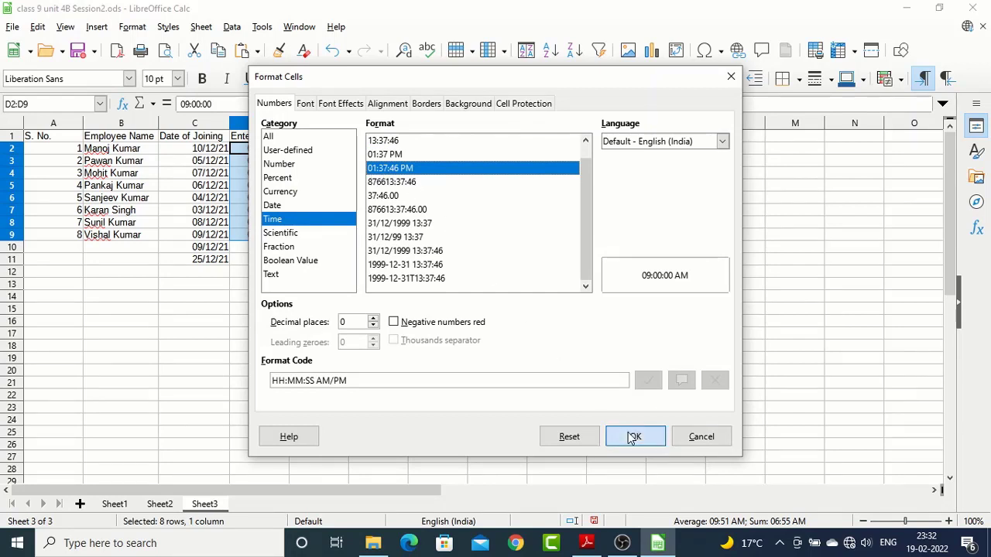
click(275, 185)
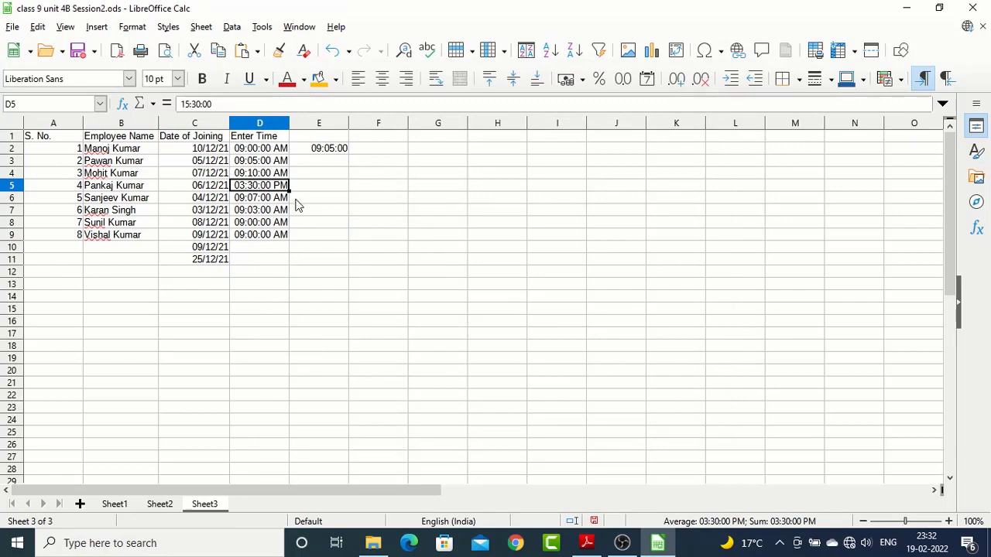
Switch to the syllabus PDF in Adobe Reader to check the formatting points, and return to LibreOffice Calc
key(alt+Tab)
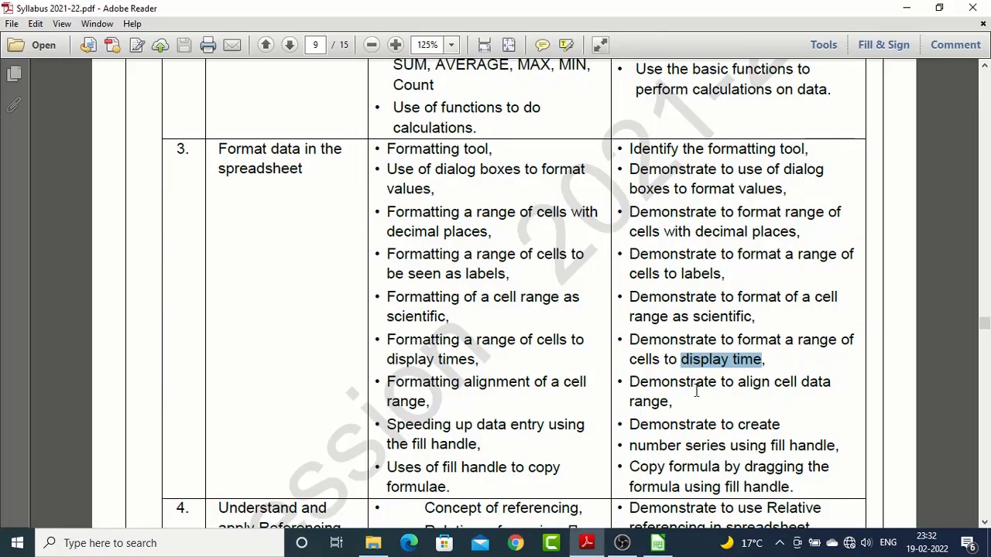
key(alt+Tab)
key(alt+Tab)
key(alt+Tab)
Apply the 31 Dec 99 date format to the Date of Joining values in C2:C11
drag(197, 149, 186, 270)
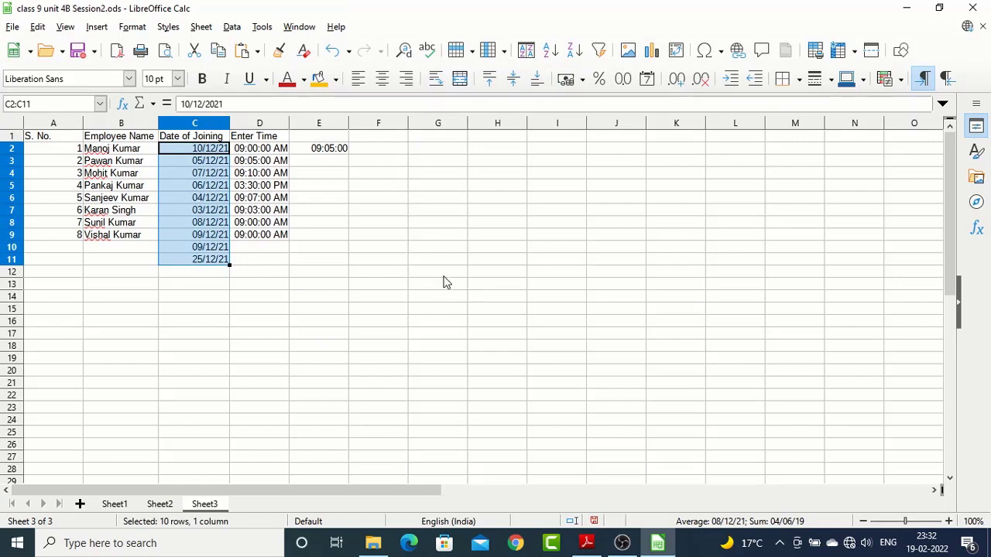
key(ctrl+1)
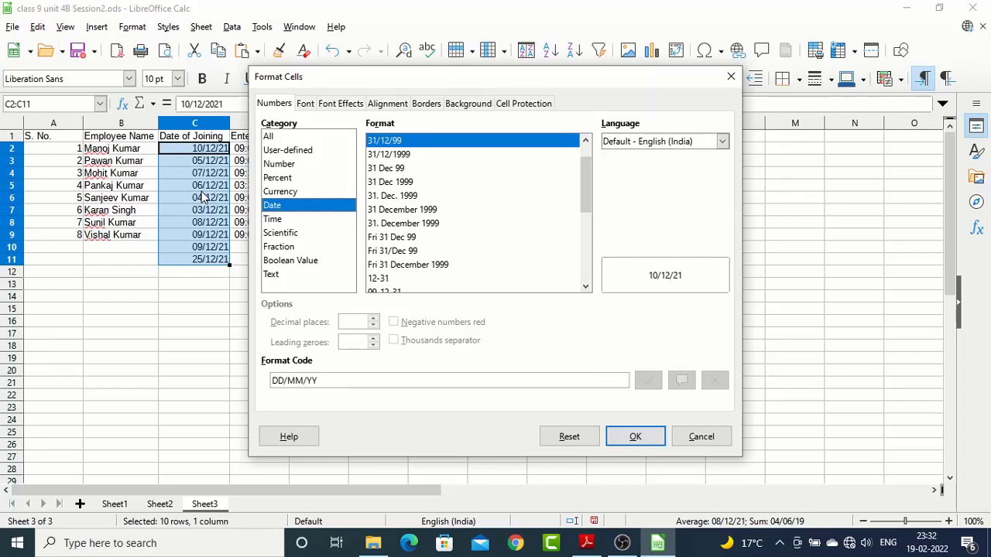
click(387, 170)
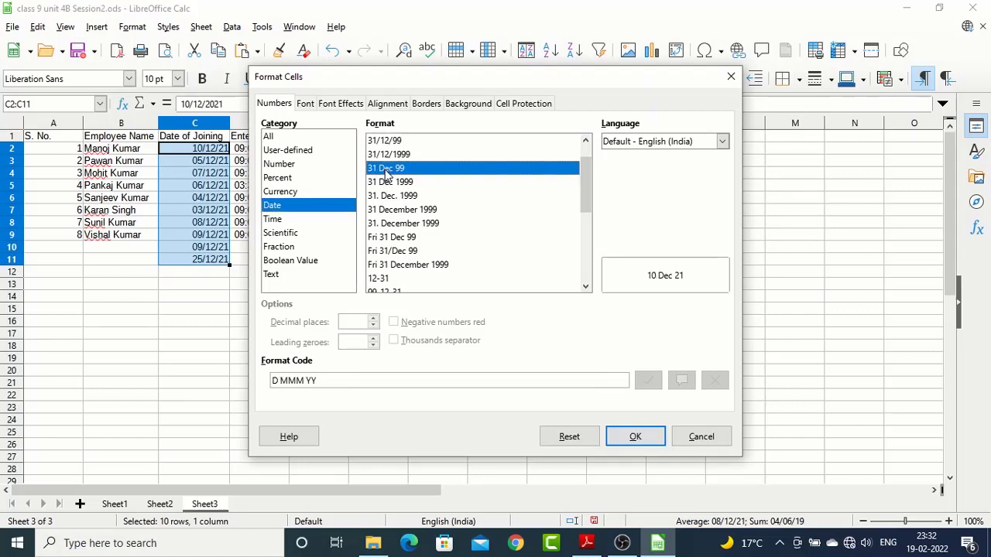
click(635, 438)
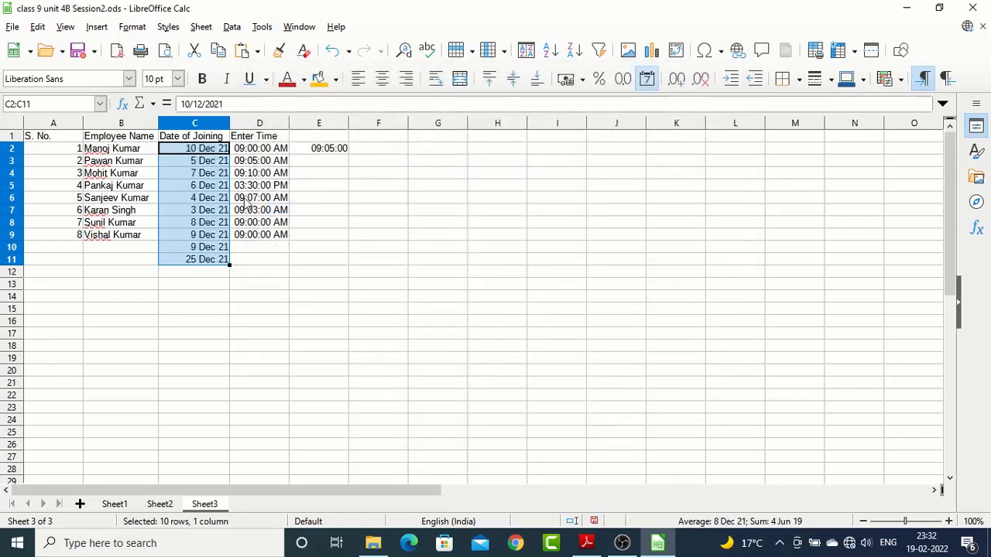
click(216, 173)
click(217, 234)
Format the dates in C2:C11 as Fri 31 December 1999, and fit column C's width to its contents
drag(216, 150, 221, 261)
key(ctrl+1)
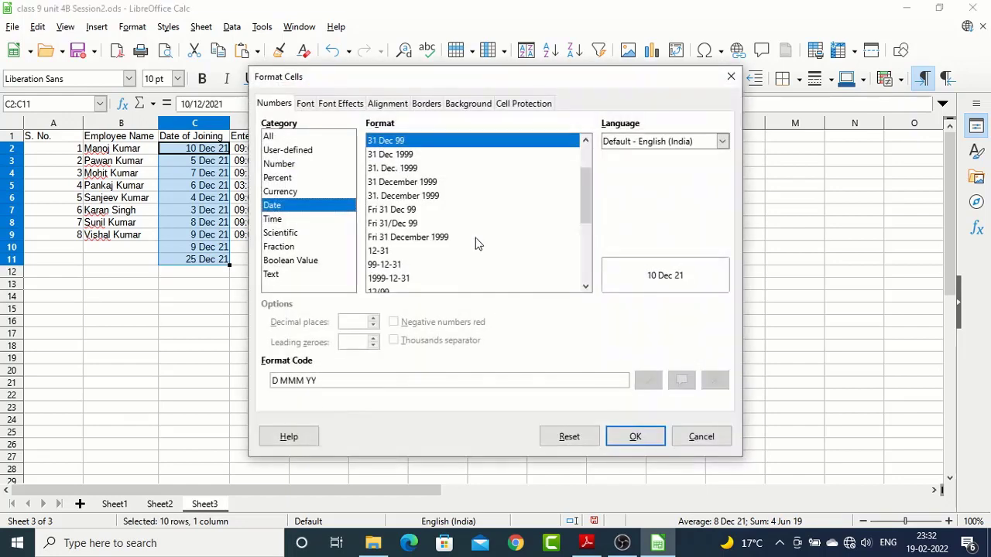
click(424, 240)
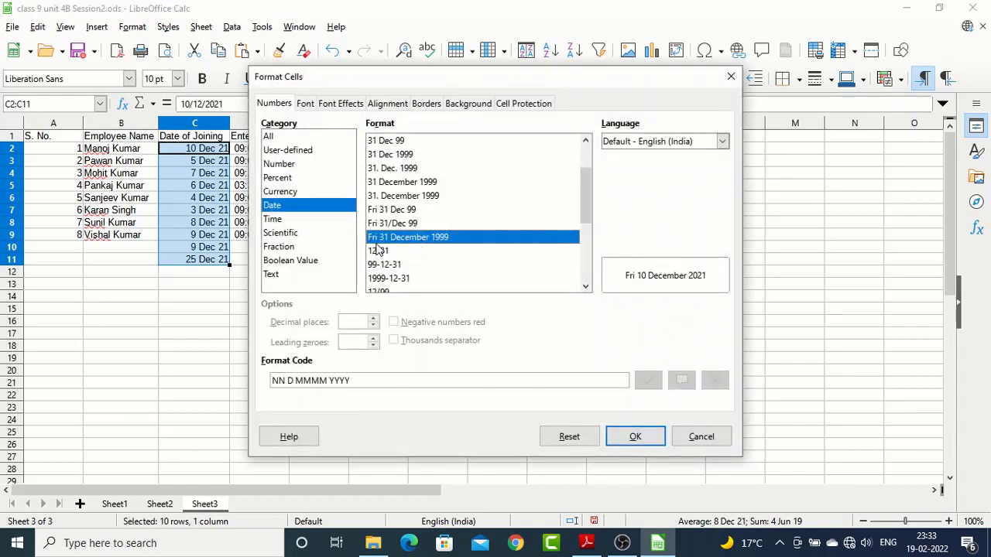
click(633, 436)
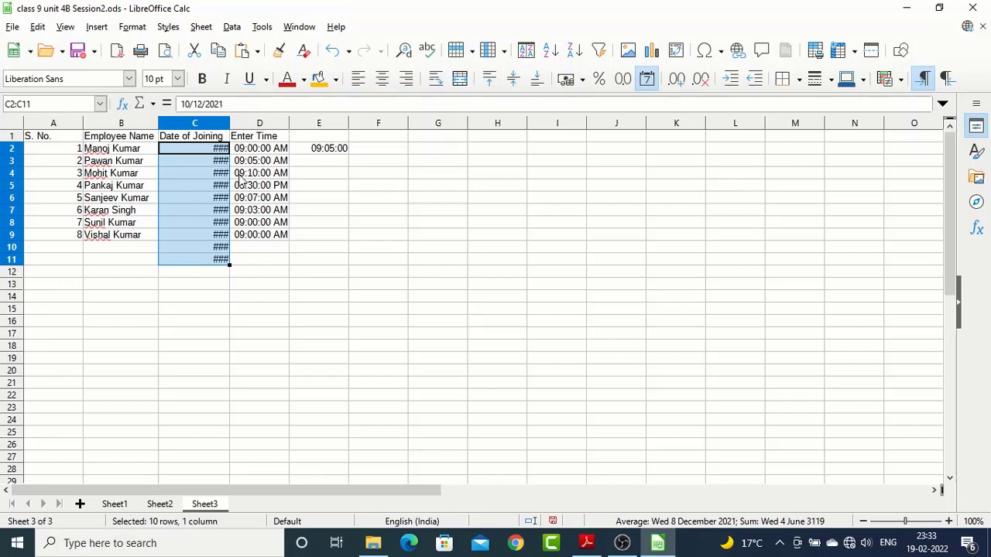
double_click(229, 121)
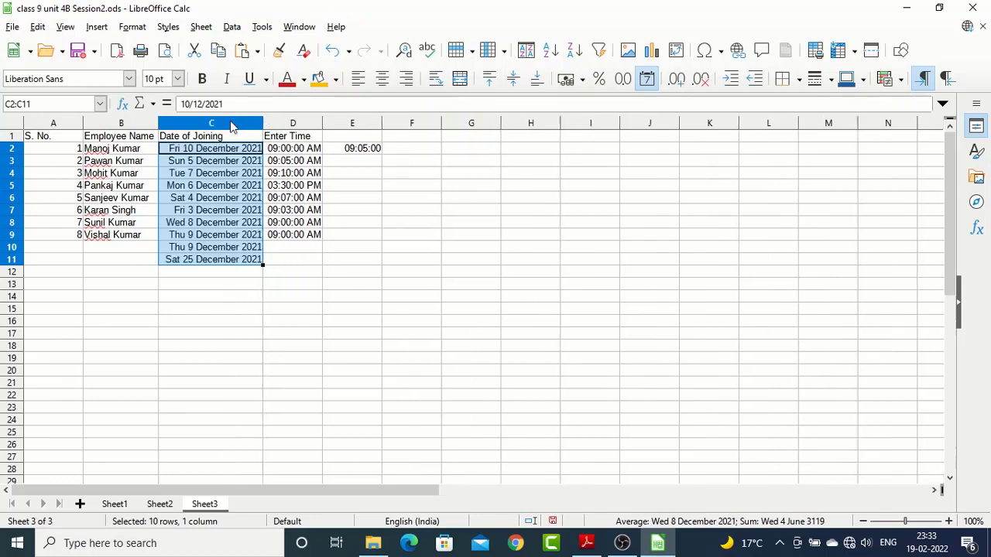
click(238, 192)
click(240, 247)
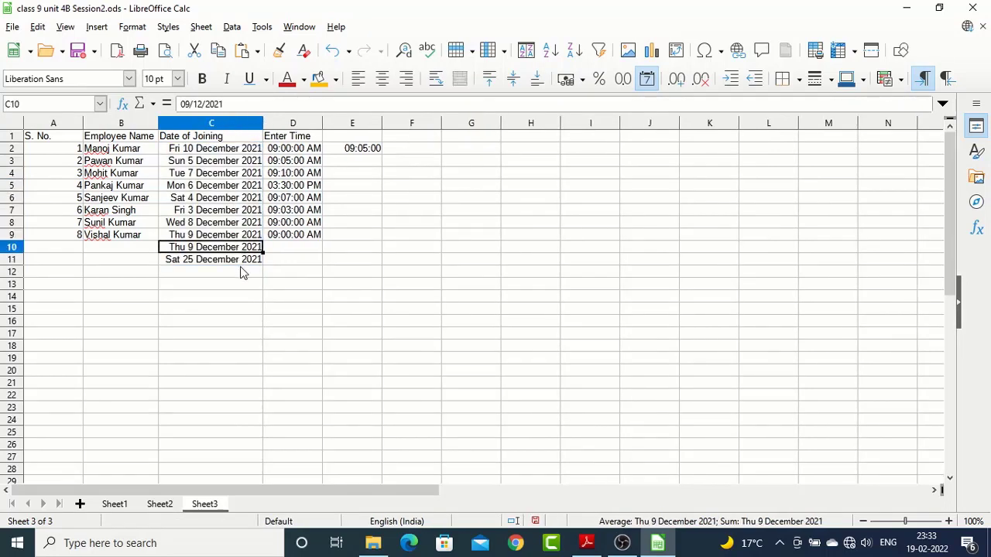
click(229, 287)
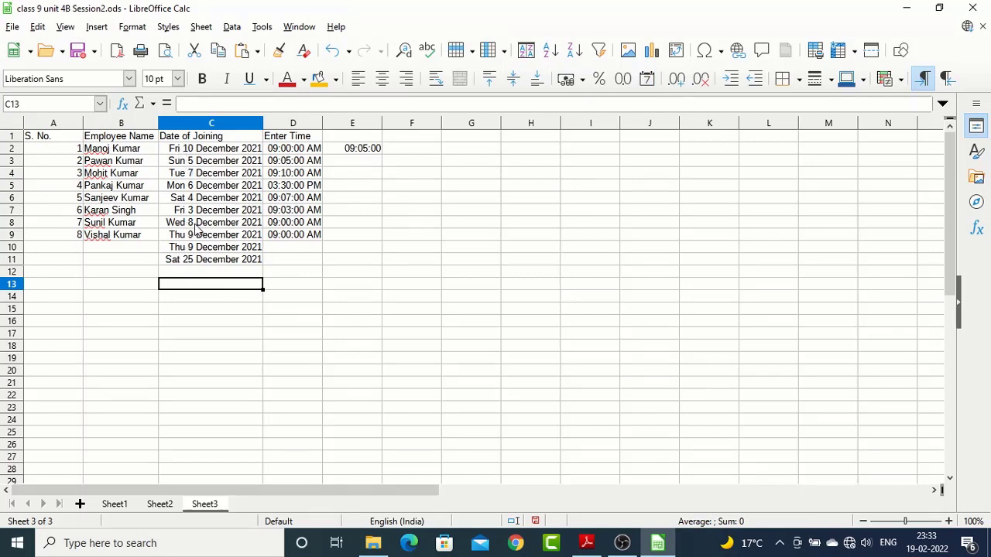
drag(226, 154, 212, 253)
drag(297, 155, 290, 237)
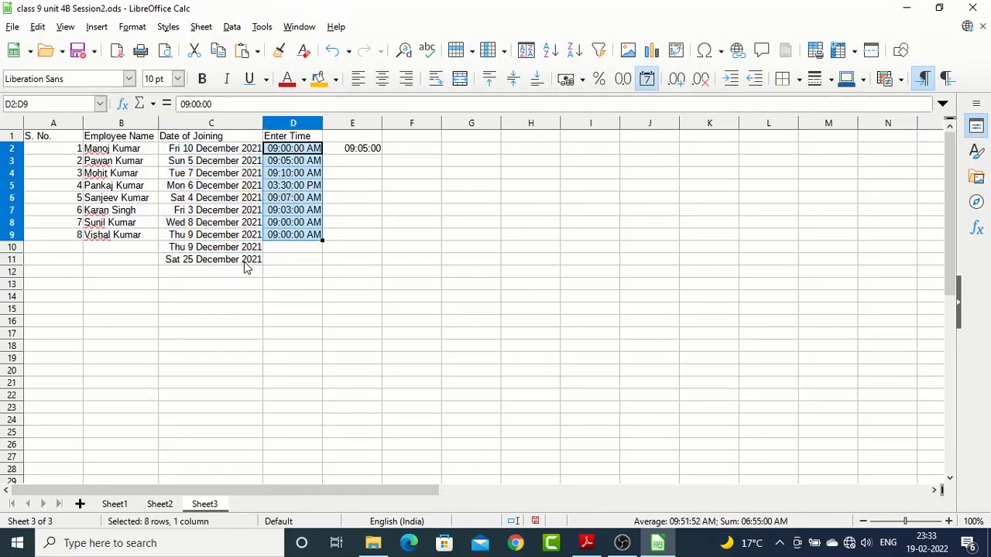
Switch to the syllabus PDF in Adobe Reader, highlight the align cell data point, and return to LibreOffice Calc
key(alt+Tab)
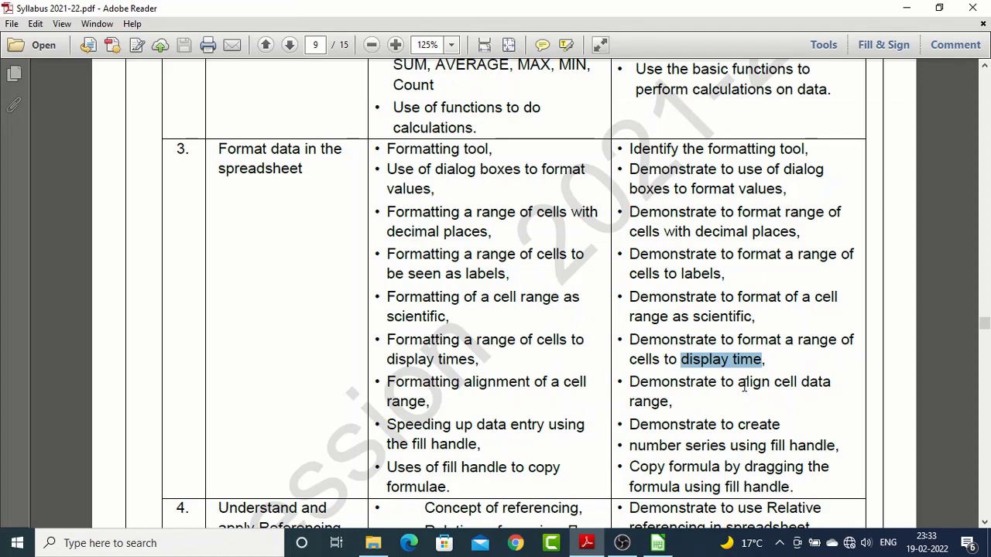
drag(743, 385, 808, 392)
key(alt+Tab)
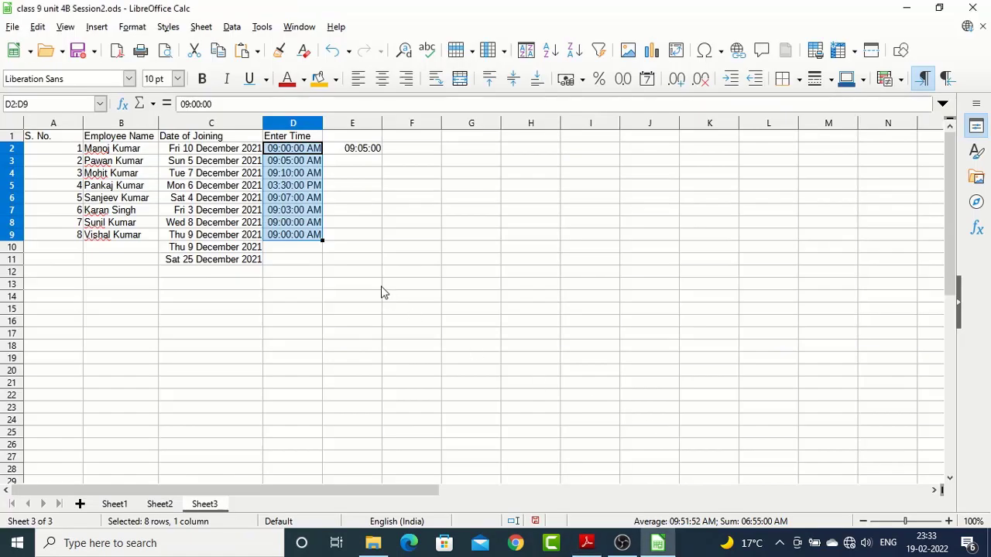
Widen column C well beyond its contents and centre the dates in C2:C11 horizontally
drag(263, 123, 342, 124)
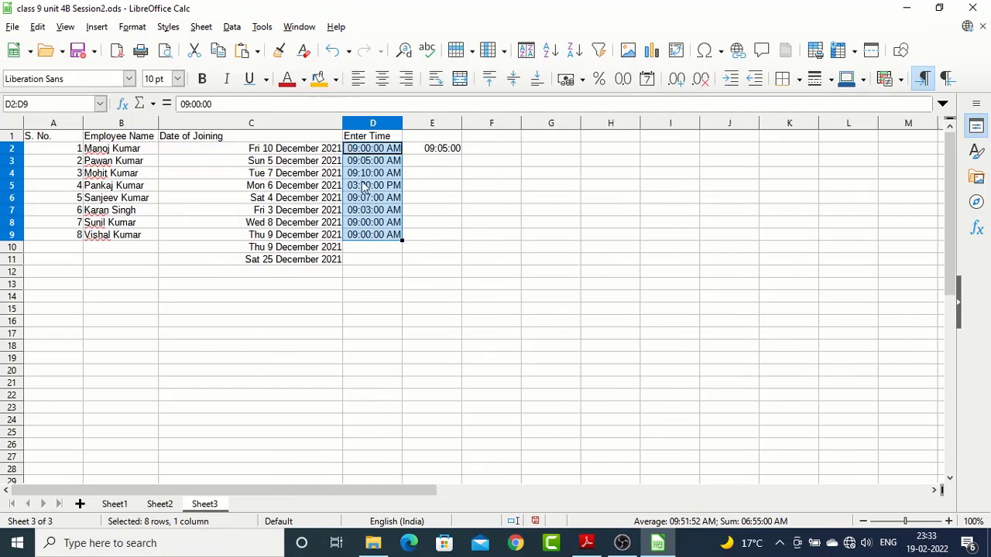
click(244, 301)
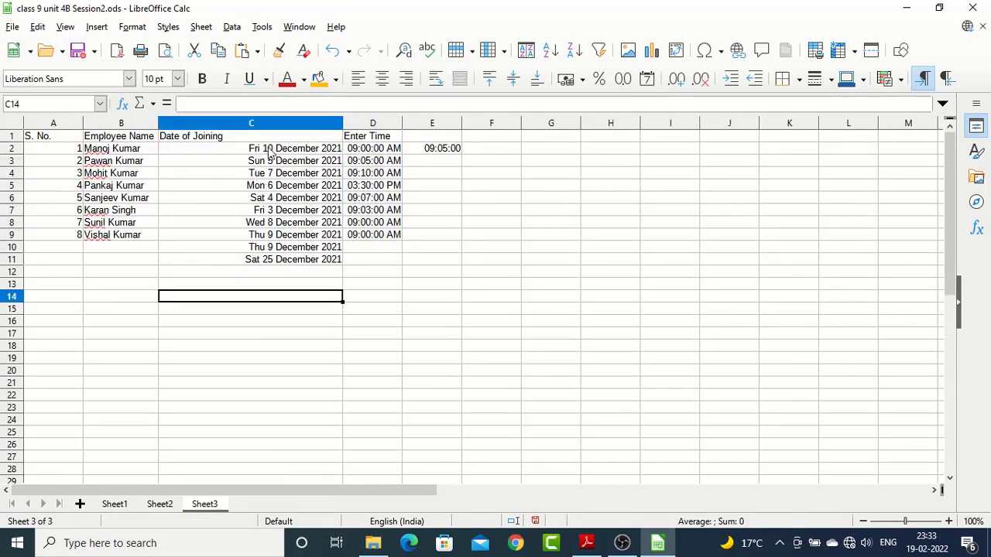
drag(298, 148, 294, 263)
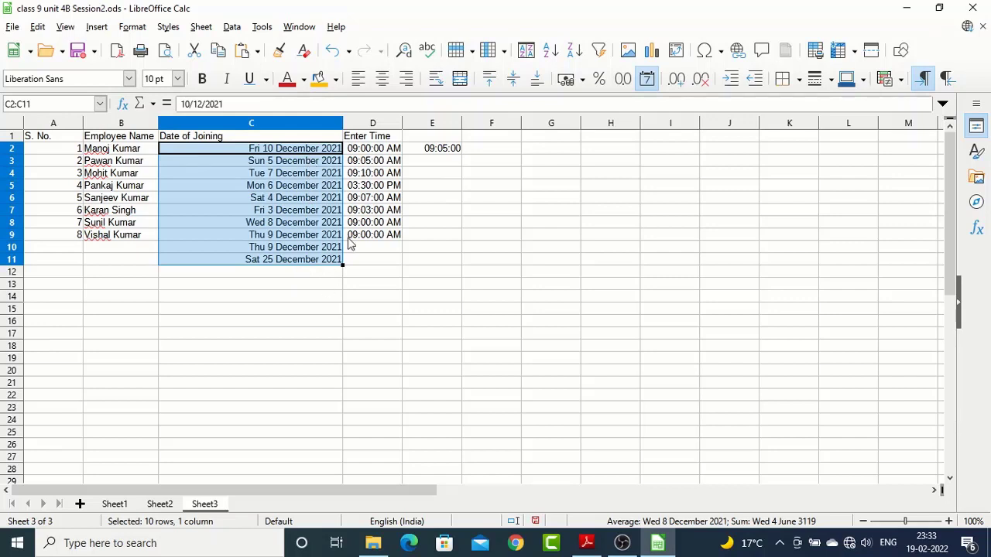
click(382, 80)
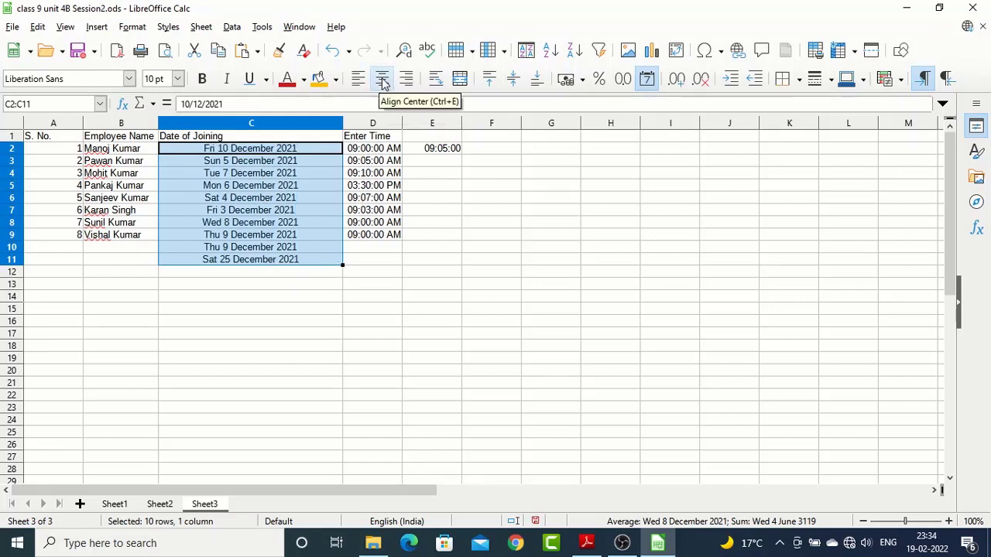
Try left and centre alignment on the dates in C2:C11, ending with right alignment
click(359, 80)
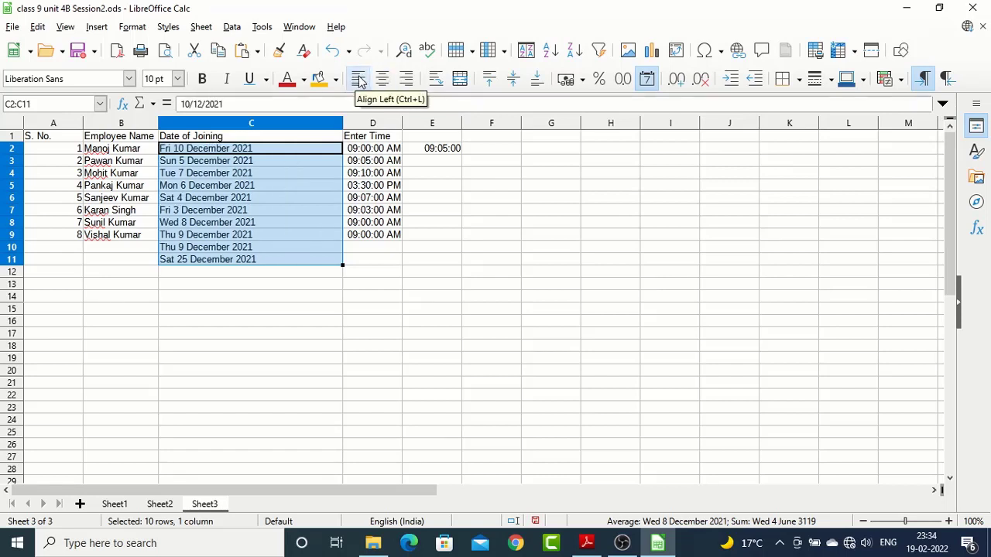
click(383, 80)
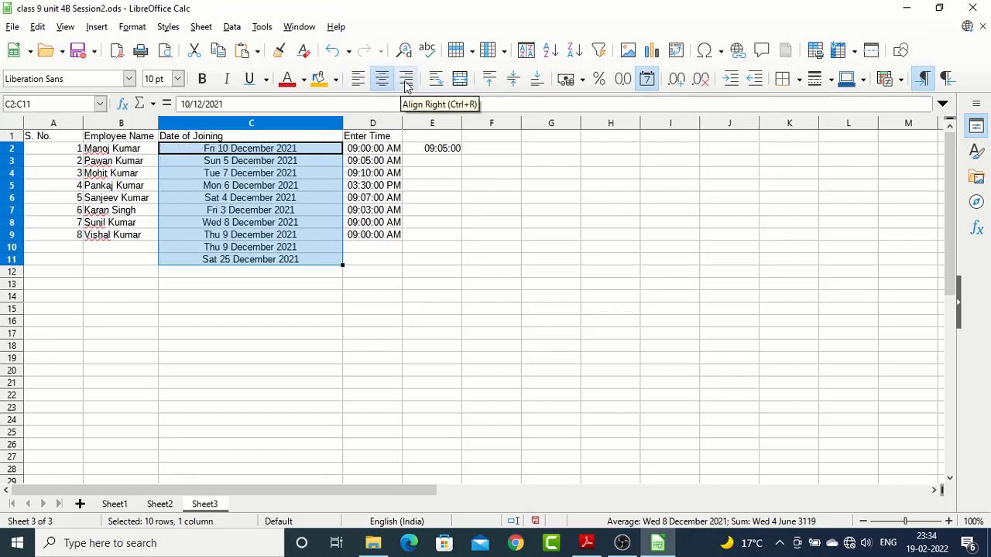
click(406, 80)
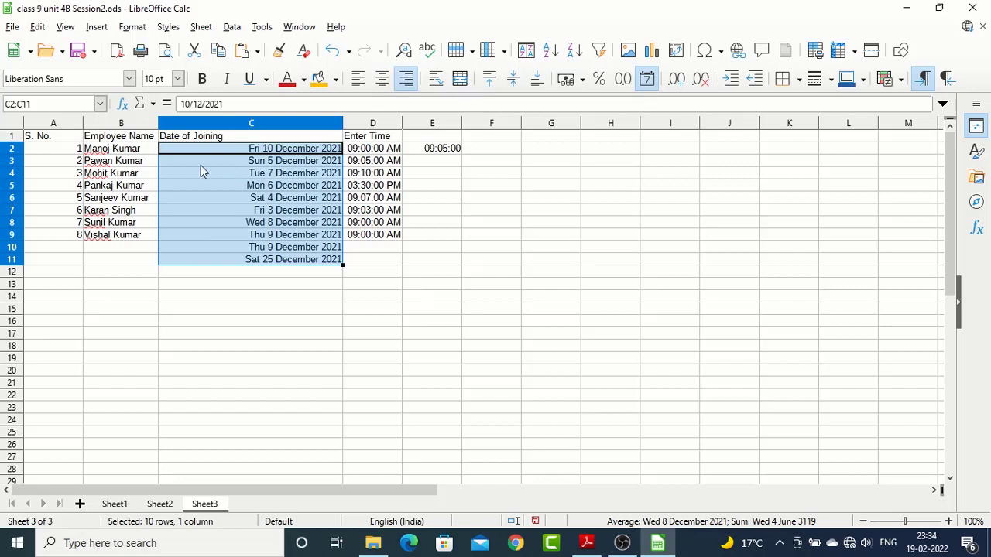
Enlarge row 3 to demonstrate vertical centring of the dates in C2:C11, and return the row to its optimal height
drag(11, 167, 13, 198)
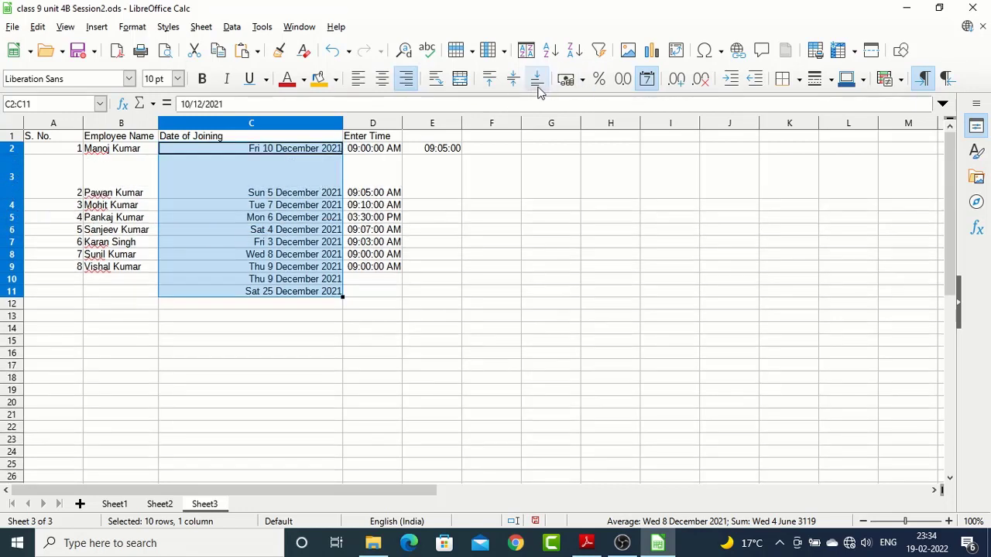
click(513, 81)
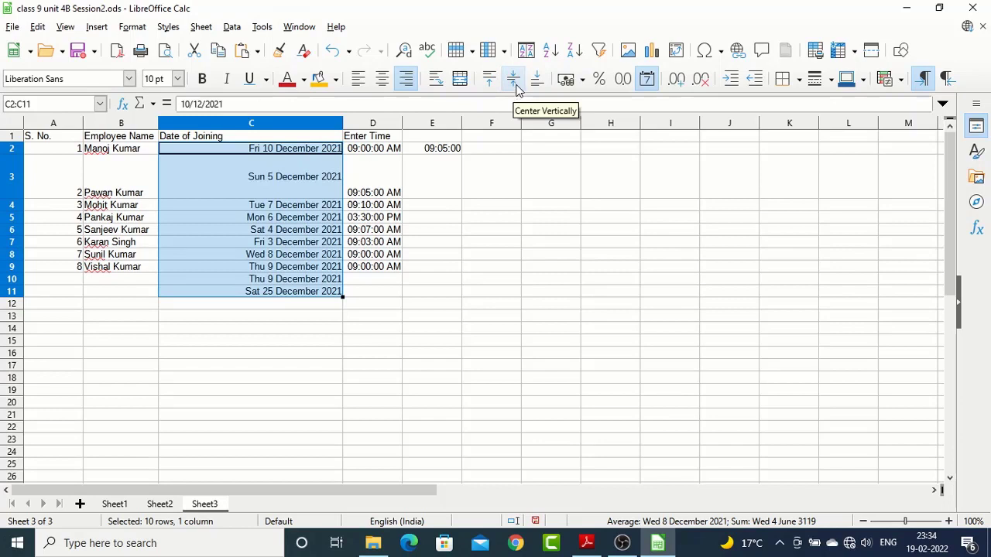
double_click(21, 199)
click(250, 174)
drag(256, 149, 268, 260)
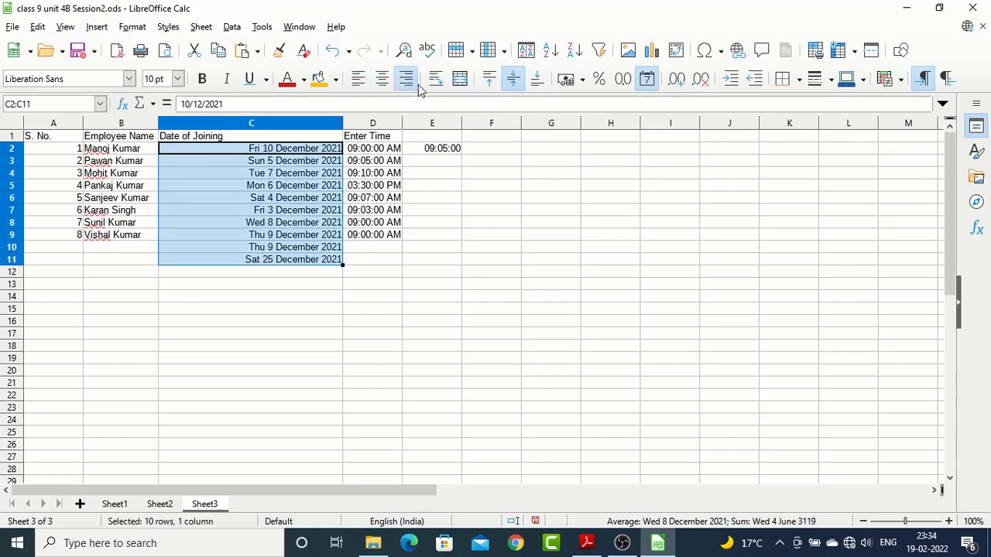
click(511, 80)
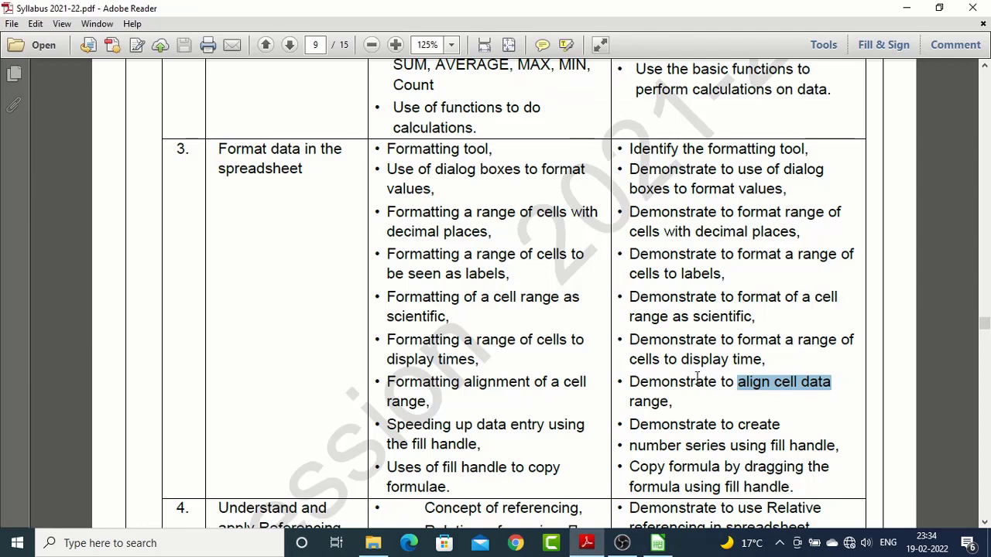
Check the syllabus PDF's next point on creating number series with the fill handle, and return to LibreOffice Calc
scroll(714, 377, down, 3)
drag(629, 342, 794, 336)
key(alt+Tab)
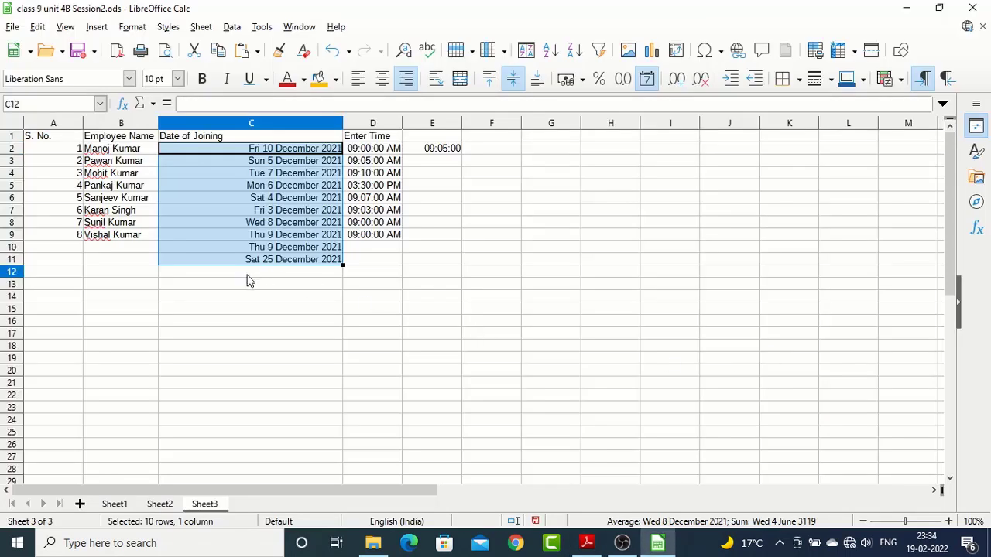
Clear the S. No. values in A2:A11 and enter 1 in A2
click(246, 272)
drag(68, 149, 51, 266)
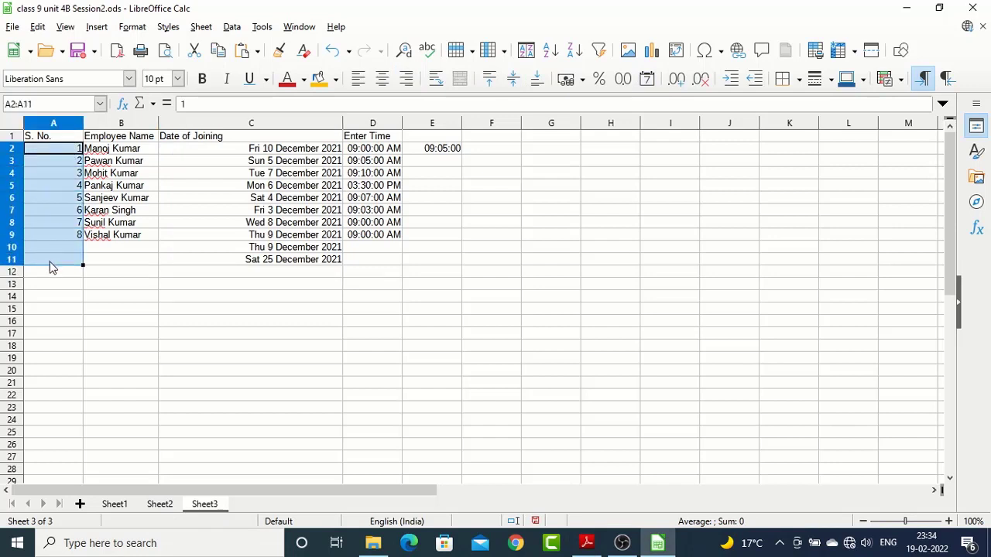
key(Delete)
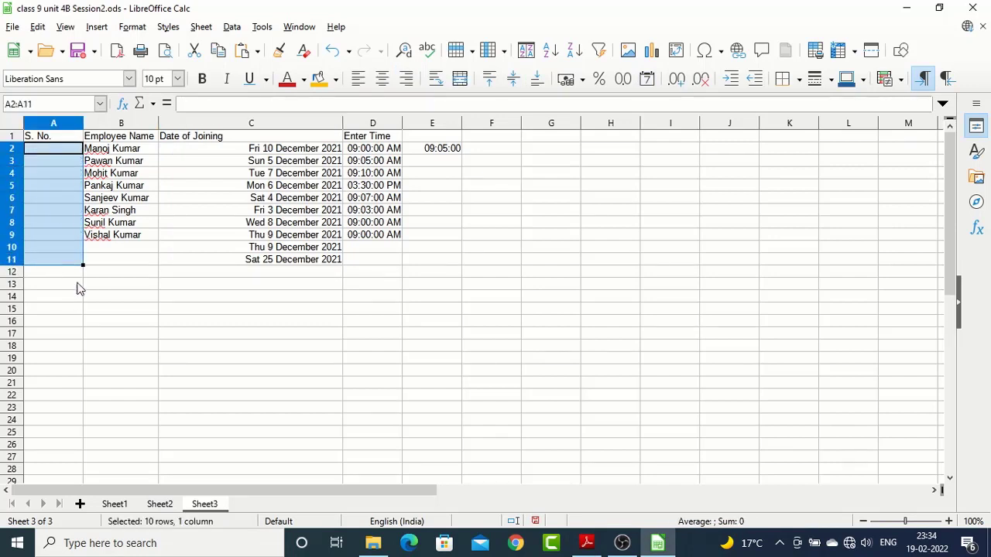
click(80, 246)
click(71, 154)
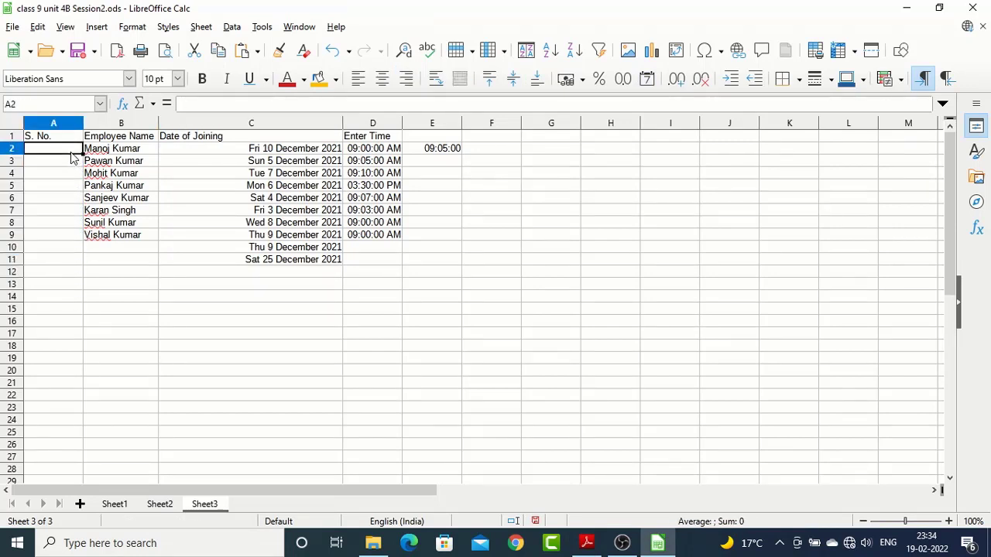
text(1)
key(Return)
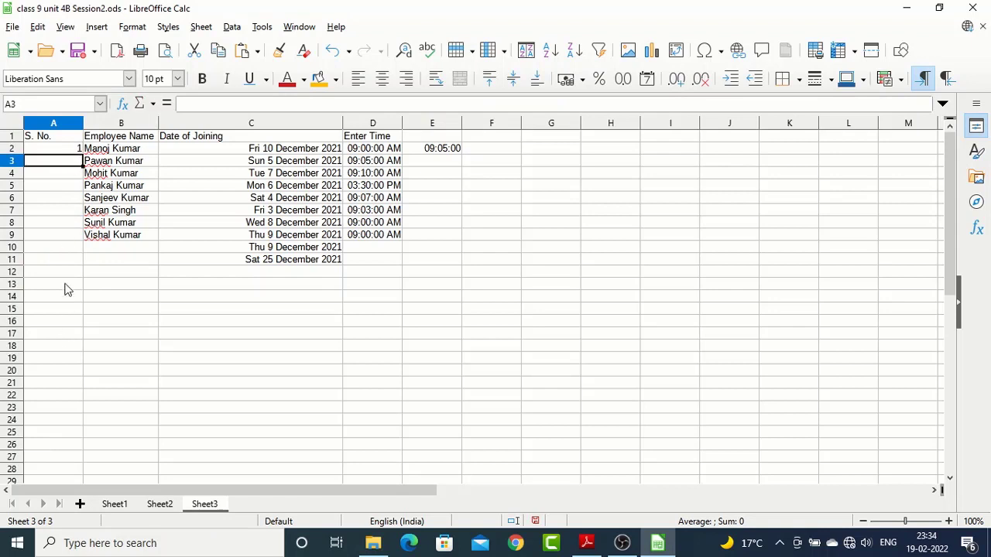
Enlarge the sheet view and fill the number series from A2 down to A16, producing 1 to 15
click(62, 151)
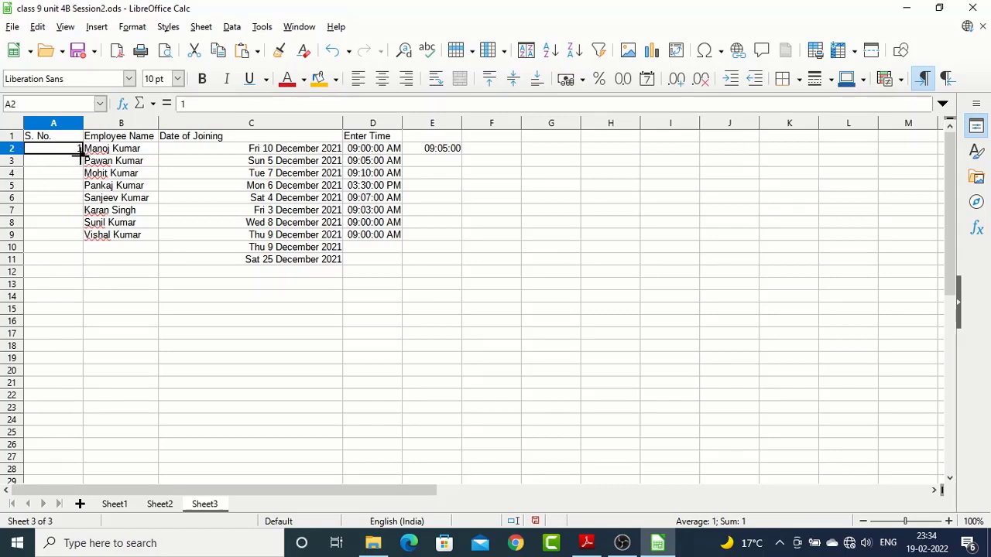
ctrl+scroll(83, 166, up, 3)
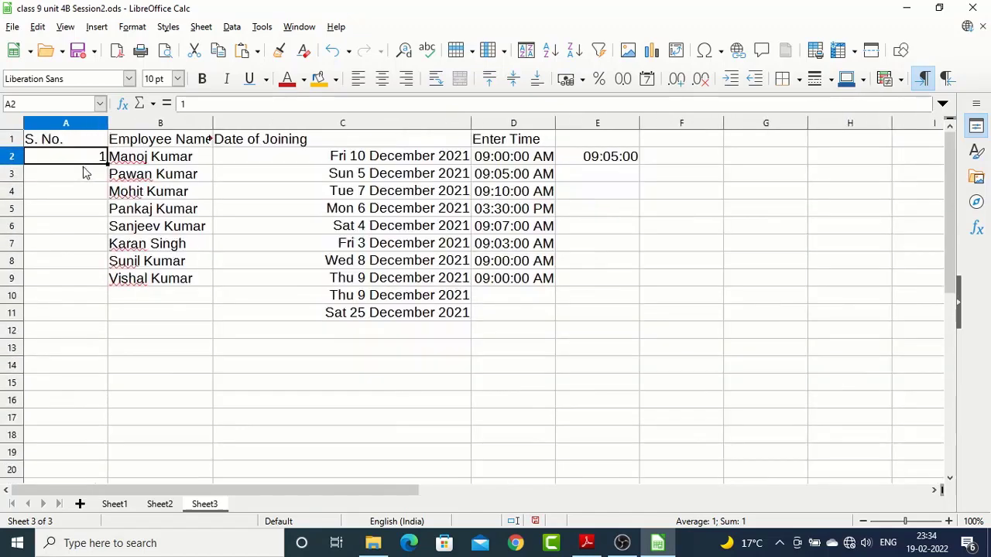
ctrl+scroll(82, 167, up, 3)
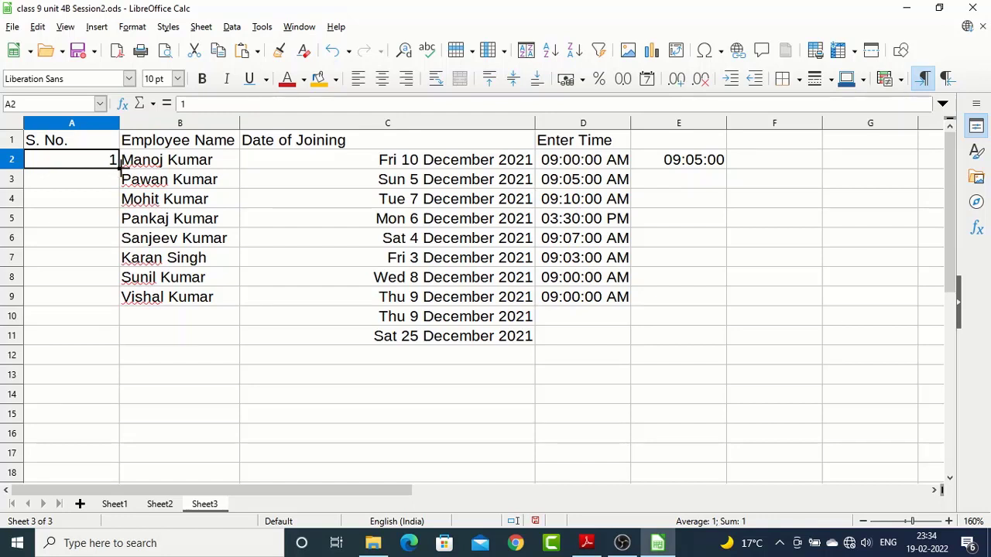
drag(120, 164, 113, 436)
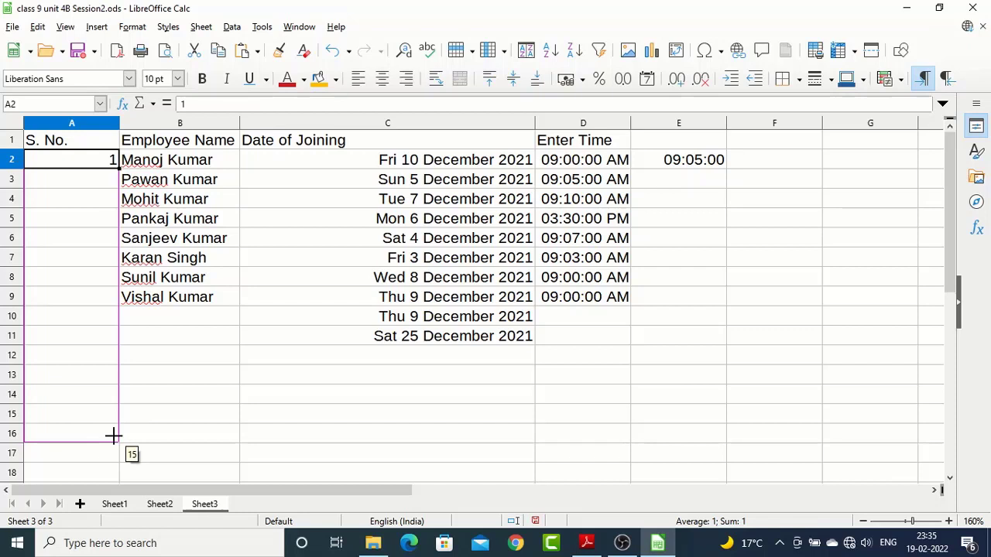
drag(114, 435, 113, 435)
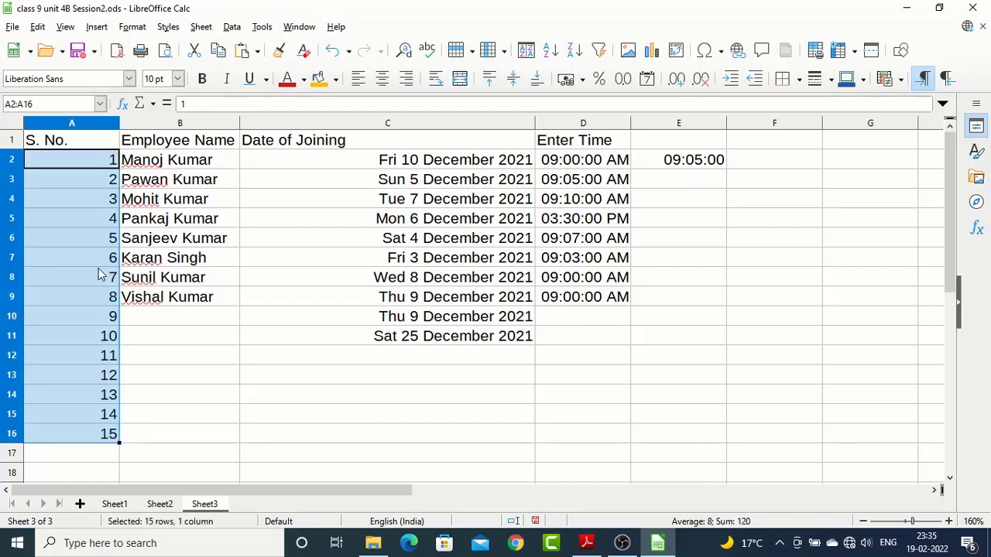
Copy the value 1 from A2 down through A16 without incrementing it
click(102, 237)
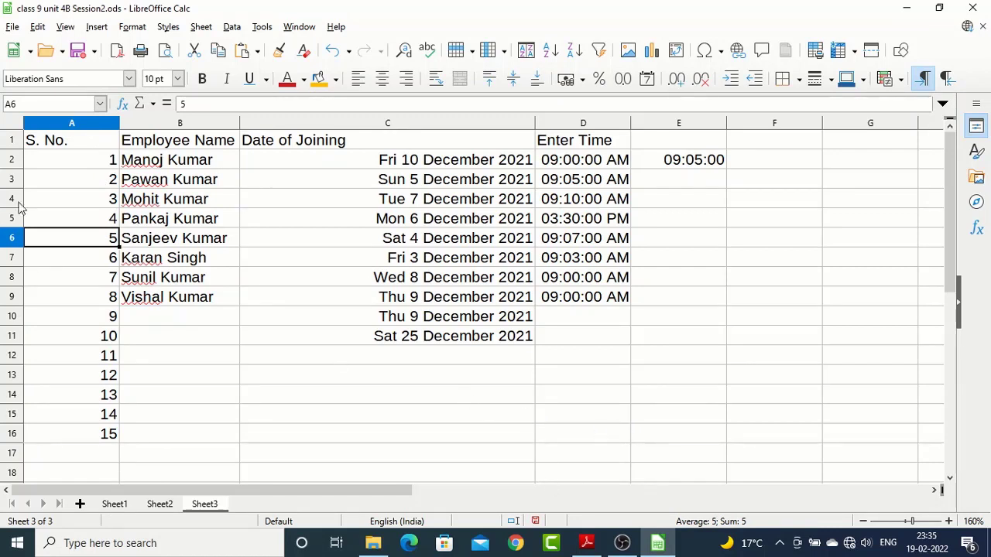
click(92, 164)
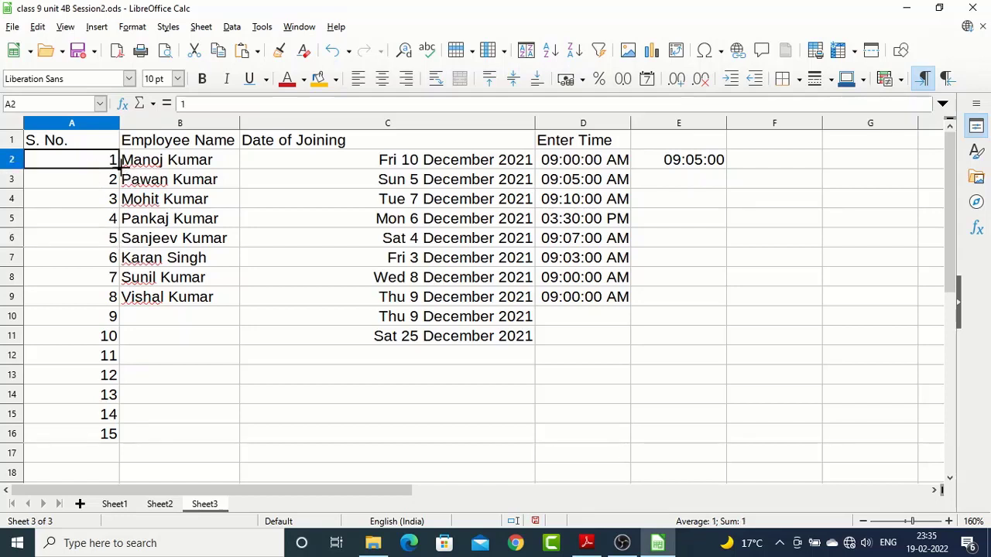
drag(118, 164, 117, 439)
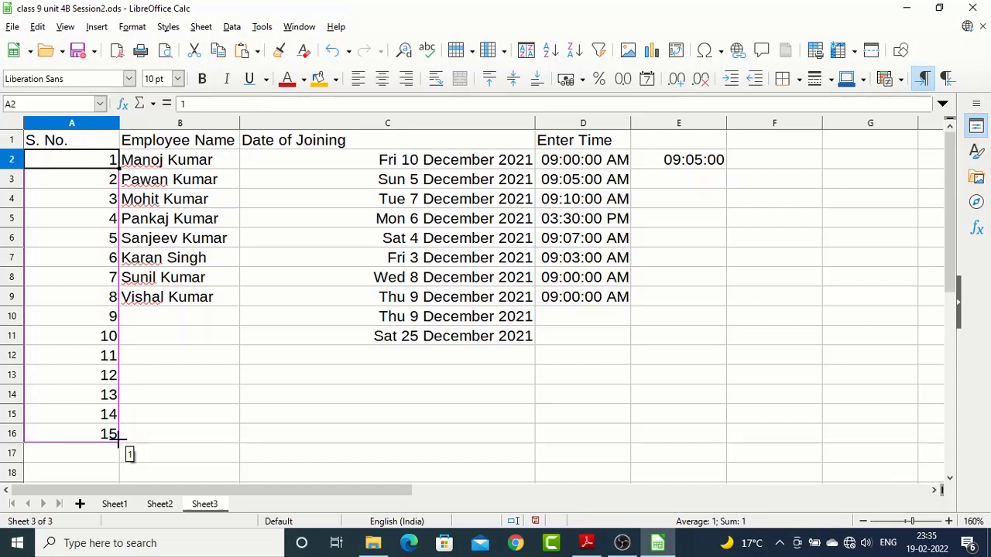
drag(118, 438, 120, 440)
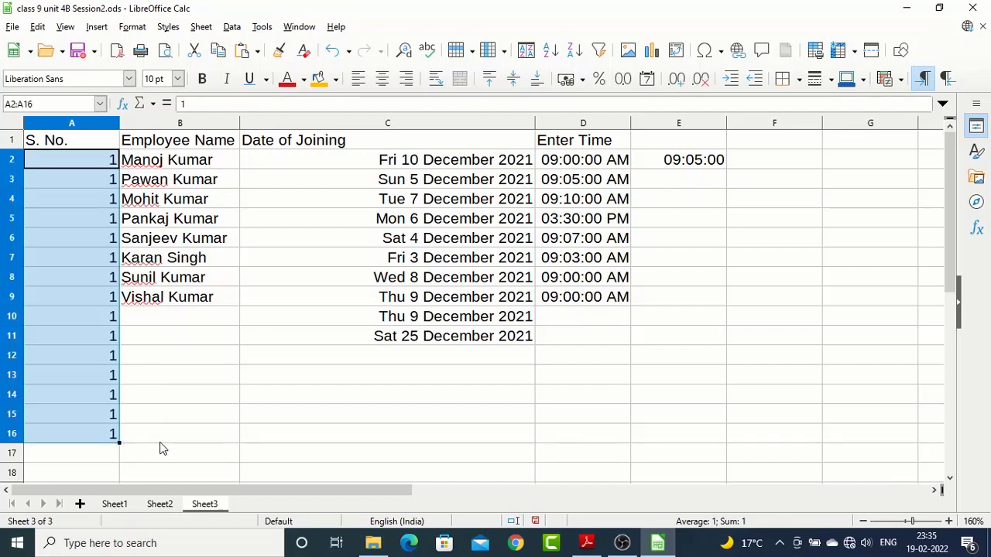
Refill A2:A16 from A2 as an incrementing series of 1 to 15, and select the serial numbers
click(88, 169)
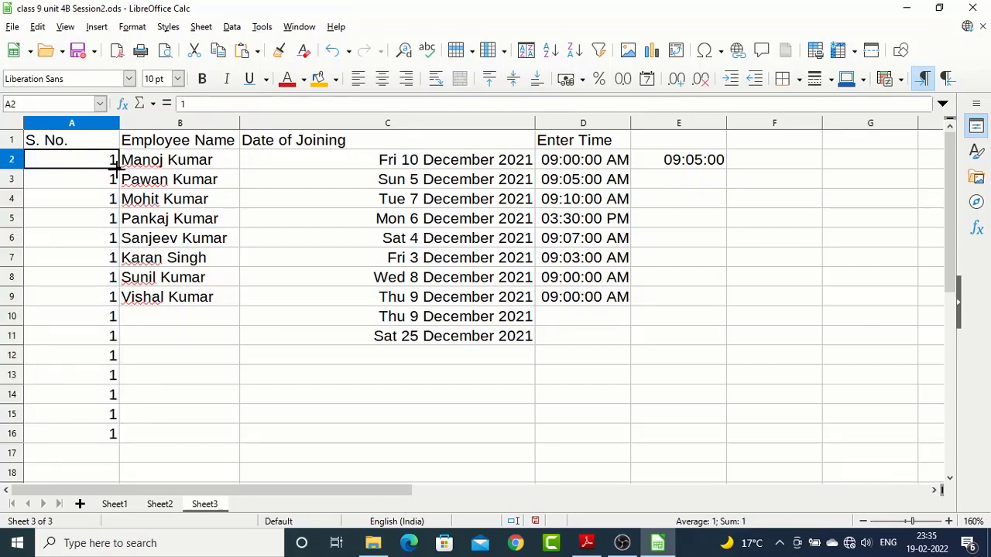
drag(115, 166, 97, 445)
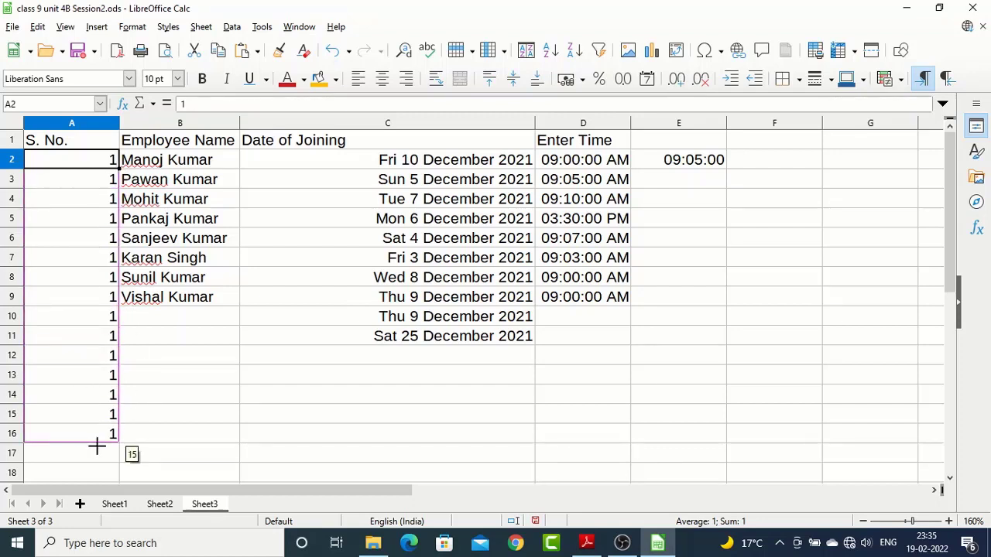
drag(96, 445, 97, 448)
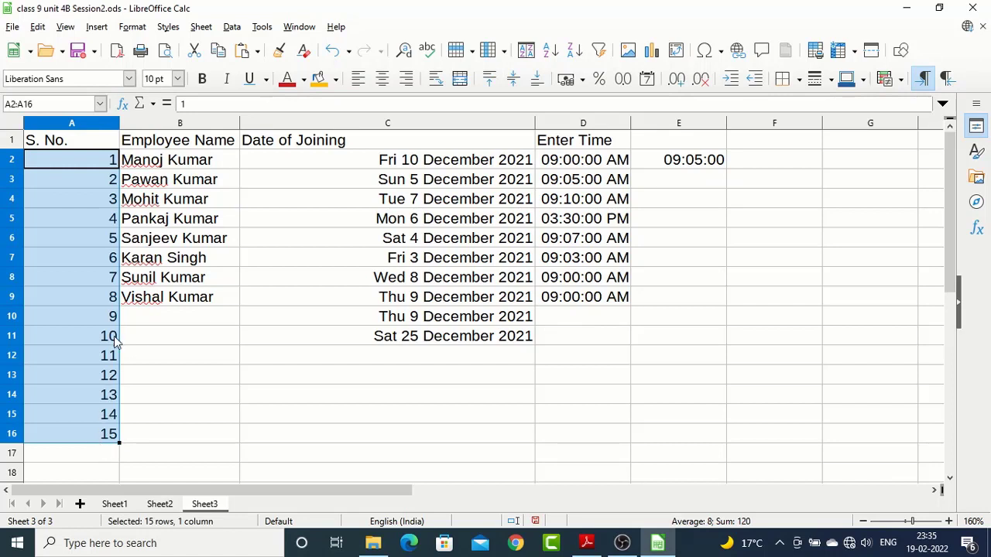
click(104, 283)
drag(106, 162, 53, 446)
Enter Sunday in C13, fill the weekdays down through Saturday in C19, and move the list to C17:C23
click(325, 383)
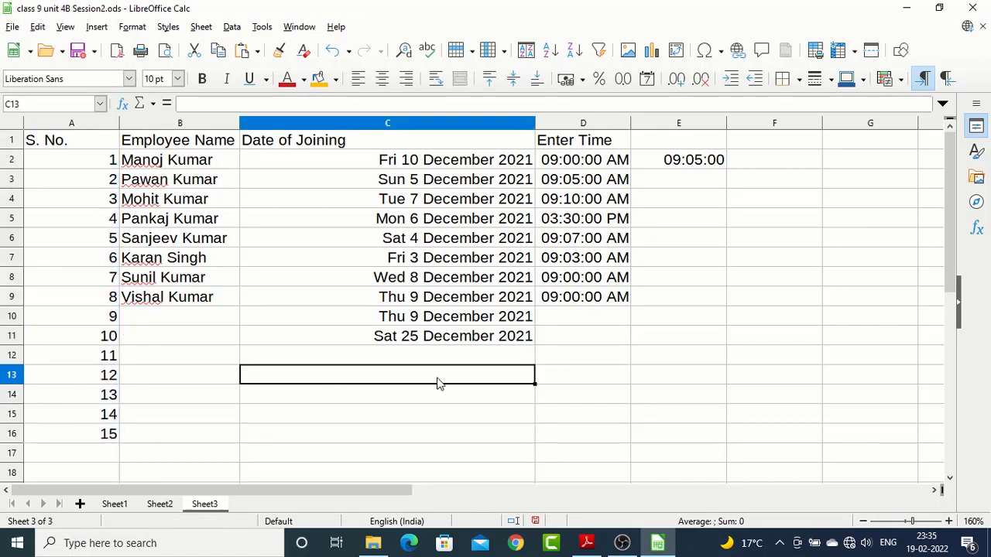
text(Sunday)
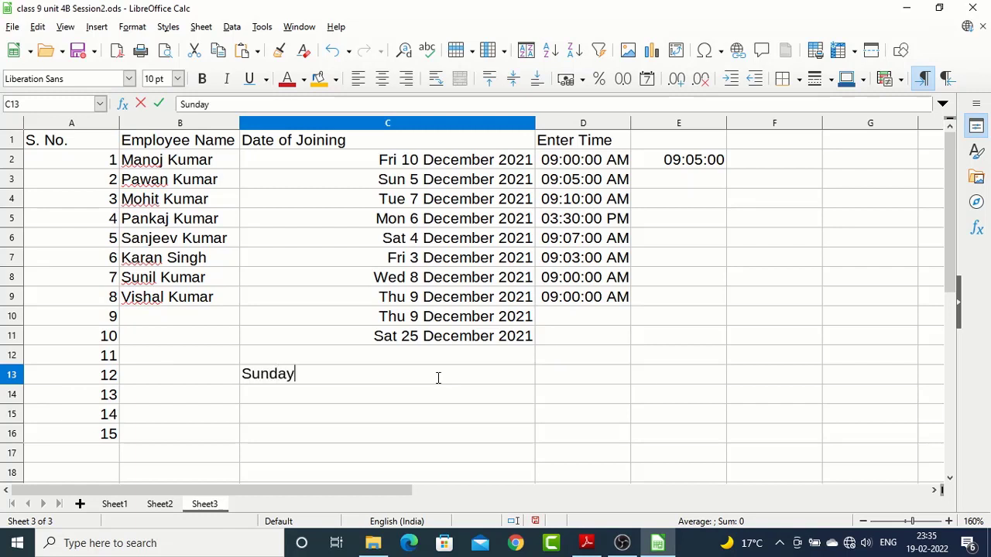
key(Return)
click(437, 378)
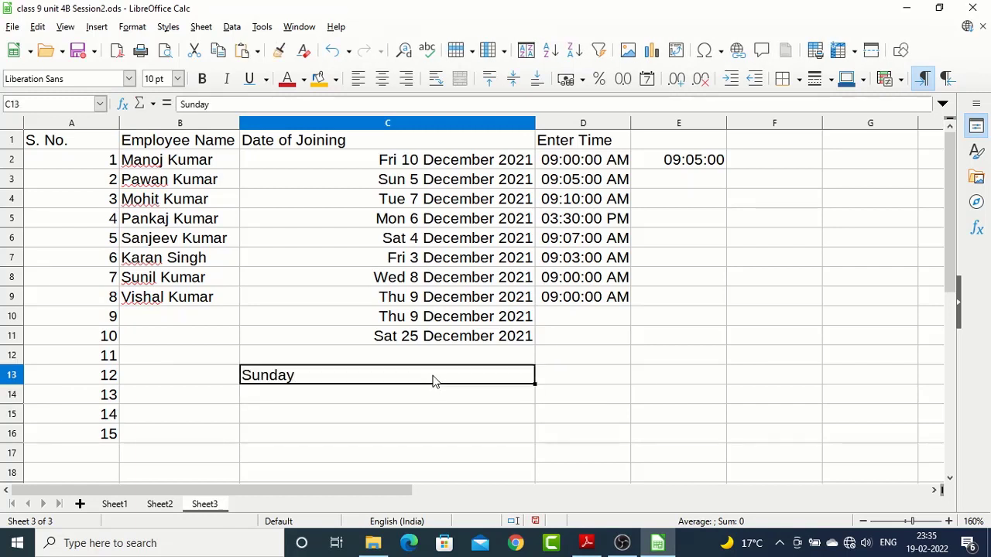
drag(533, 382, 513, 463)
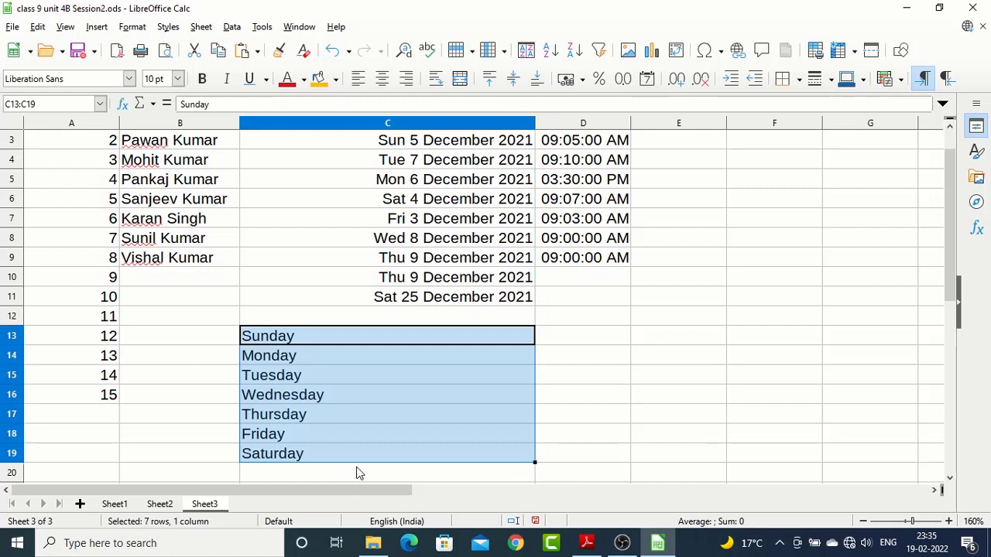
drag(285, 347, 278, 423)
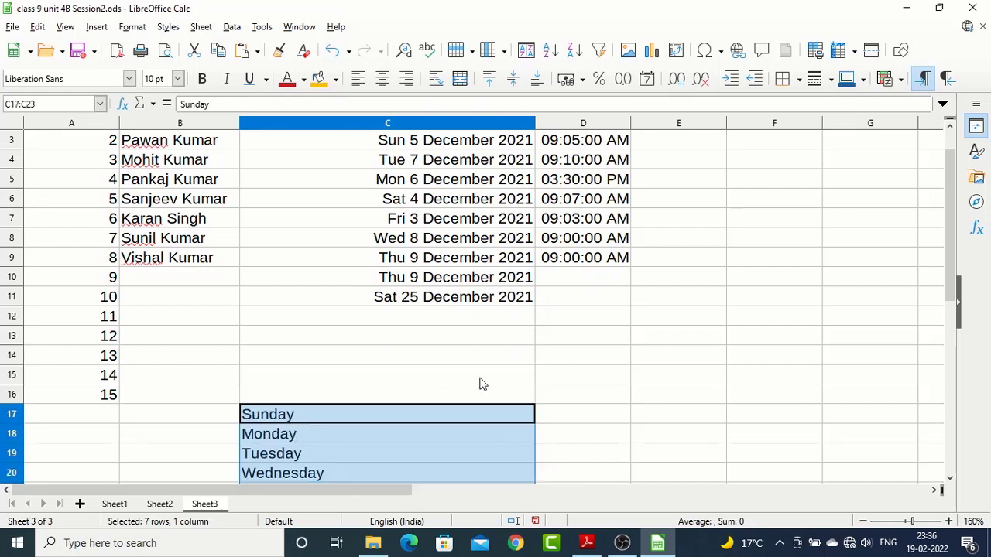
Enter january in D13 and fill the month series down to D18, ending with June
click(570, 342)
text(january)
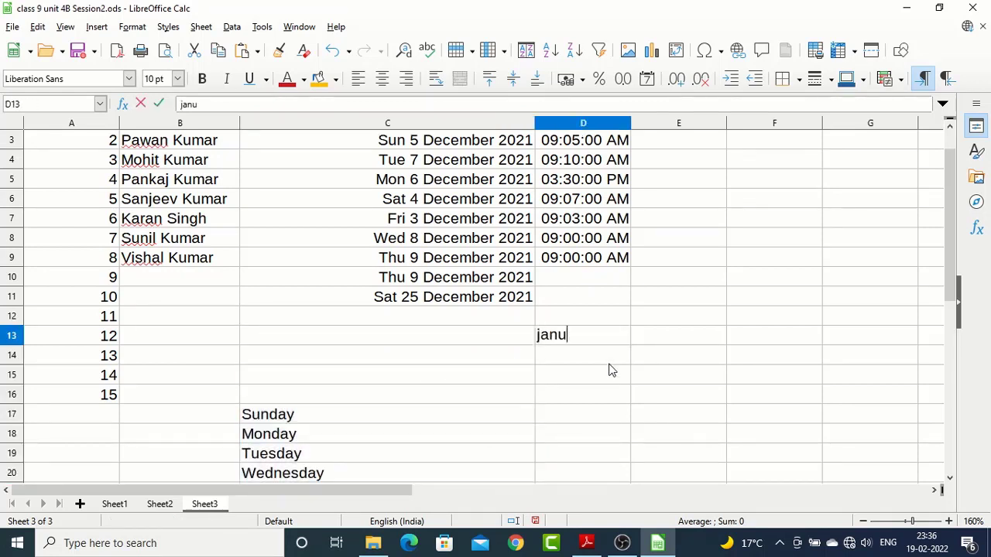
key(Return)
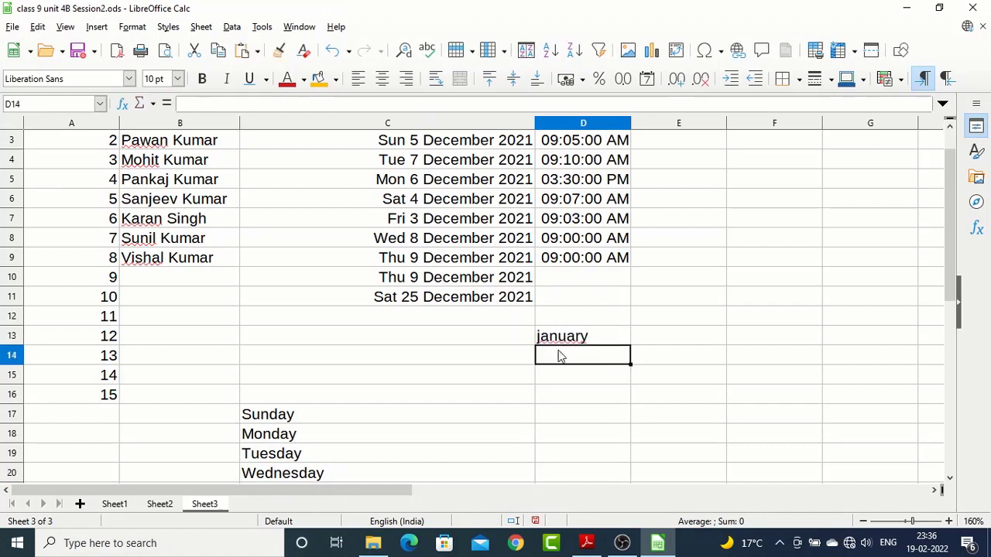
click(565, 342)
drag(631, 341, 622, 443)
click(626, 372)
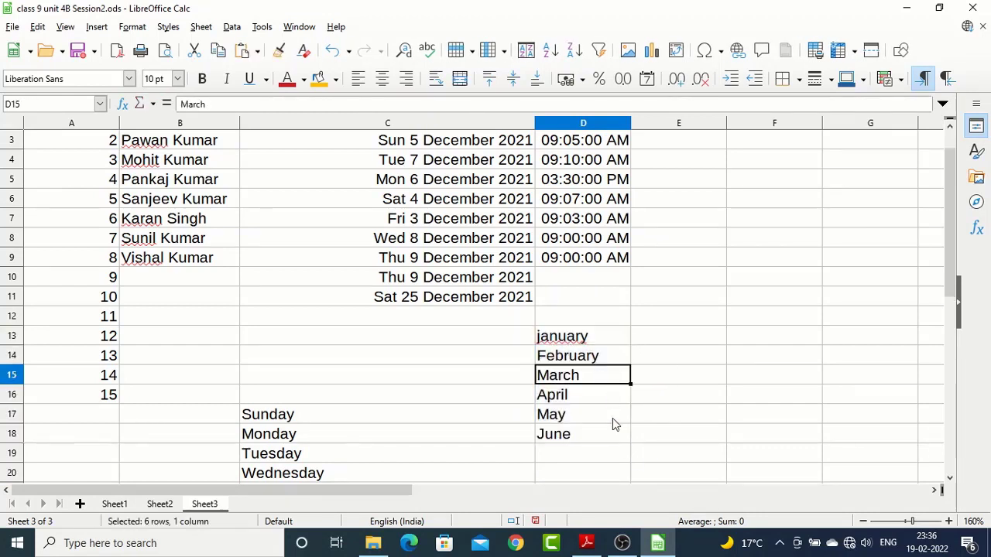
Edit the month name in D13 and restore its spelling to january
click(586, 339)
double_click(586, 338)
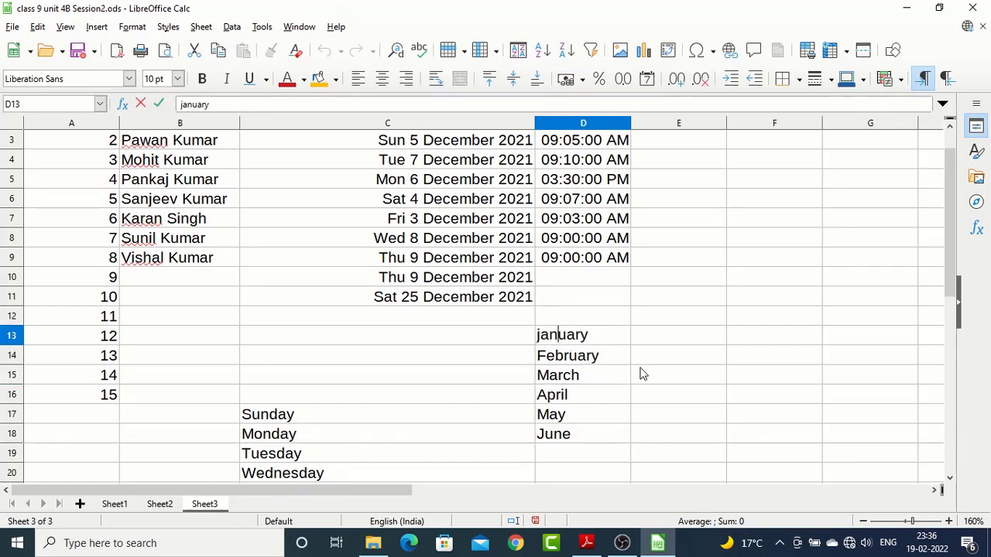
key(Delete)
key(Delete)
key(Delete)
key(Delete)
text(auary)
key(Return)
key(Up)
key(Left)
key(Right)
key(F2)
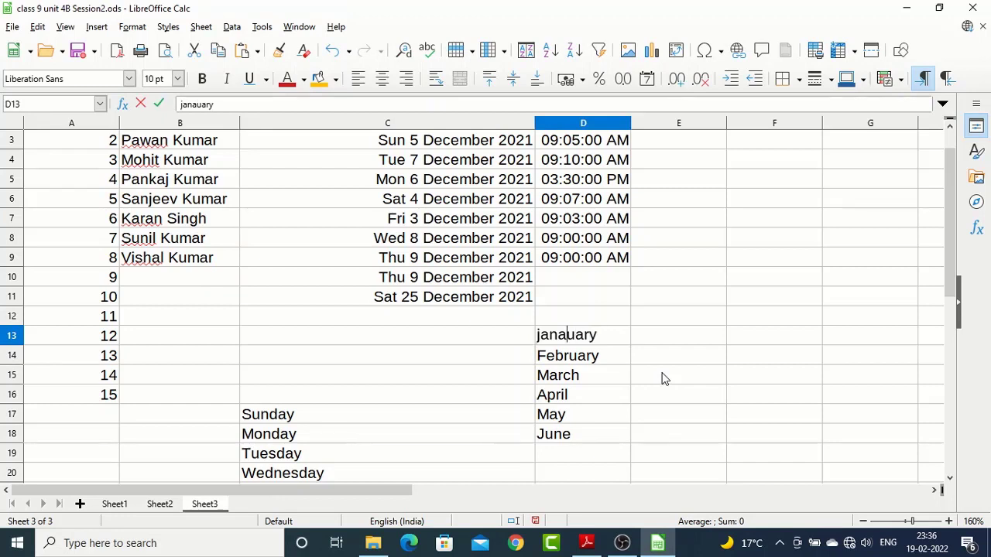
key(BackSpace)
key(Return)
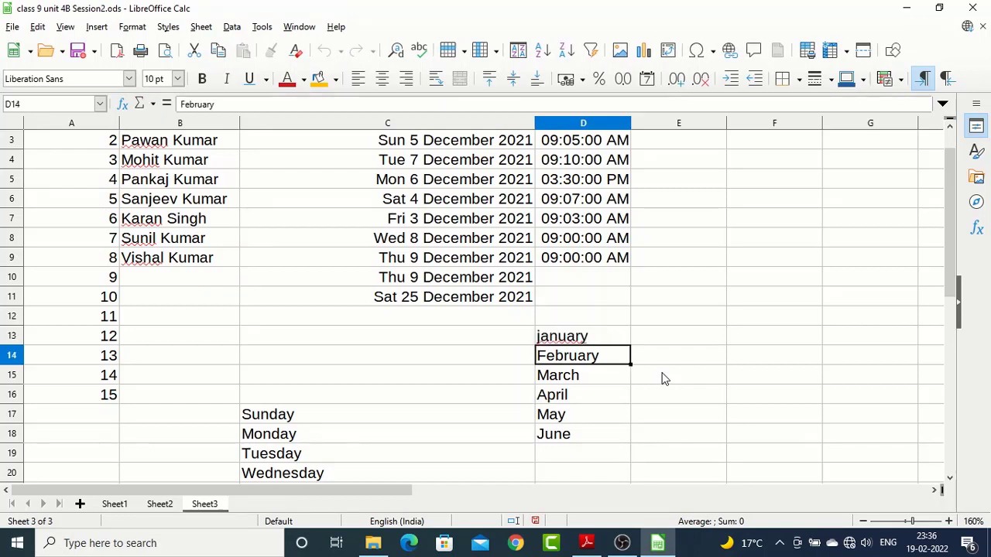
Run the spelling check from D13, correct january to January, continue it from the sheet's beginning, and close it
key(Up)
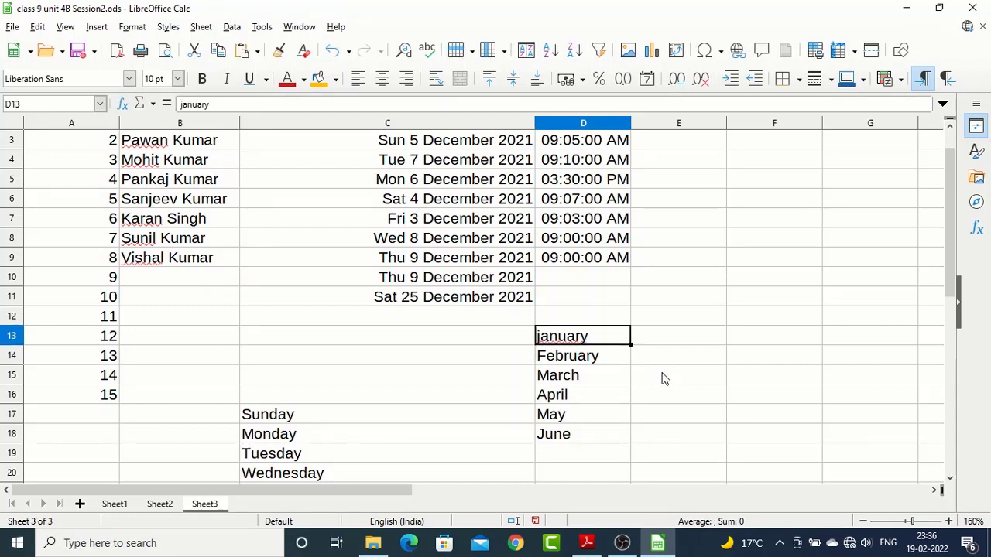
key(F7)
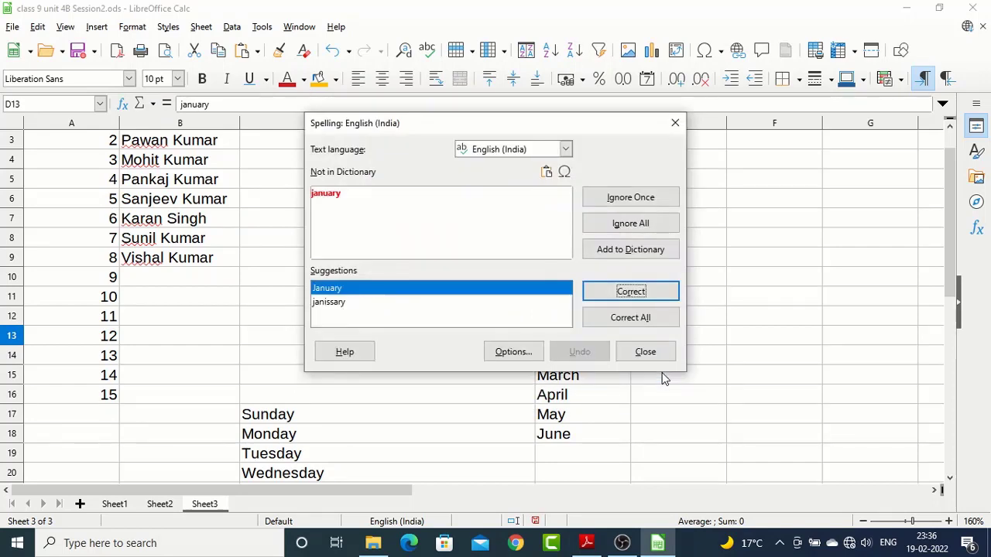
drag(440, 125, 247, 196)
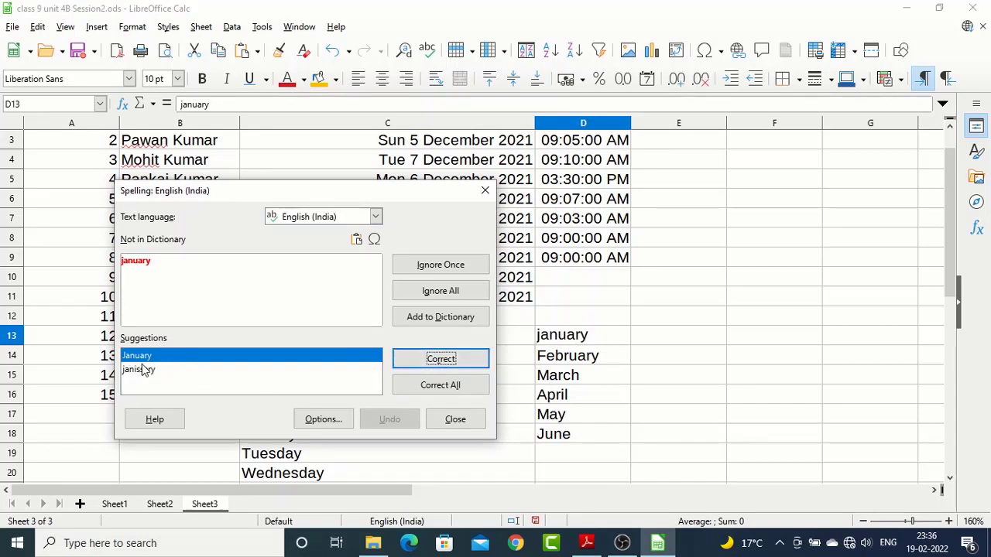
click(438, 360)
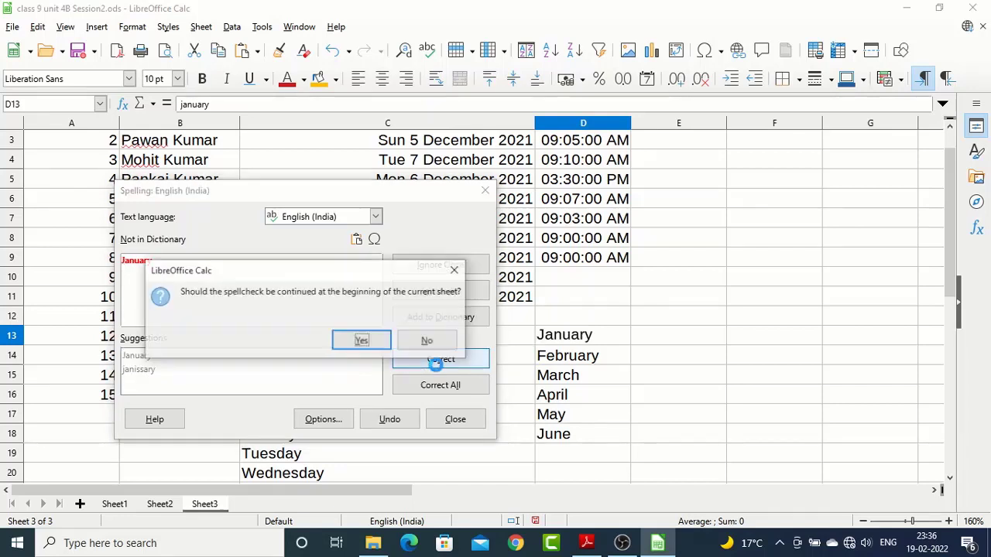
click(371, 341)
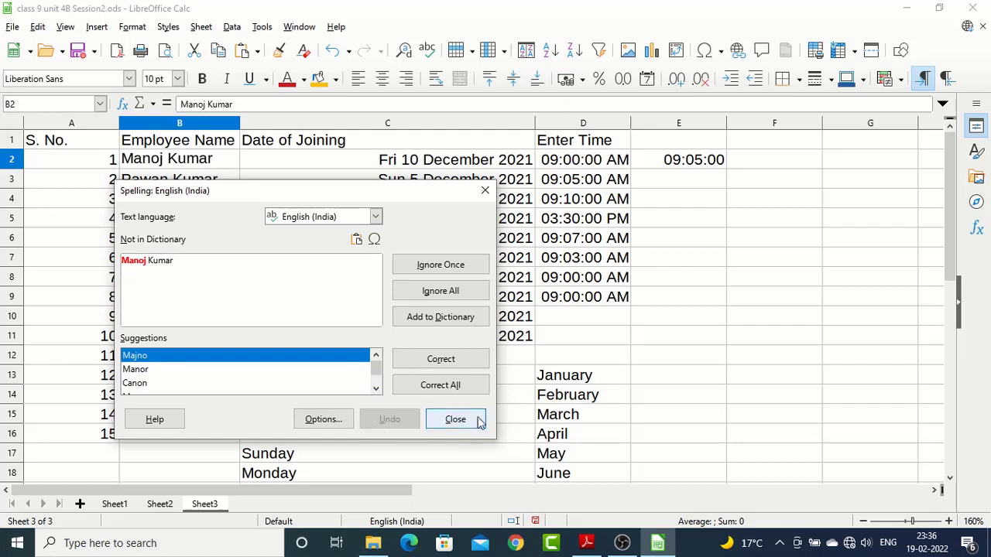
click(455, 419)
Enter 2 in E14 and 4 in E15 as the starting values of a series
scroll(601, 451, down, 3)
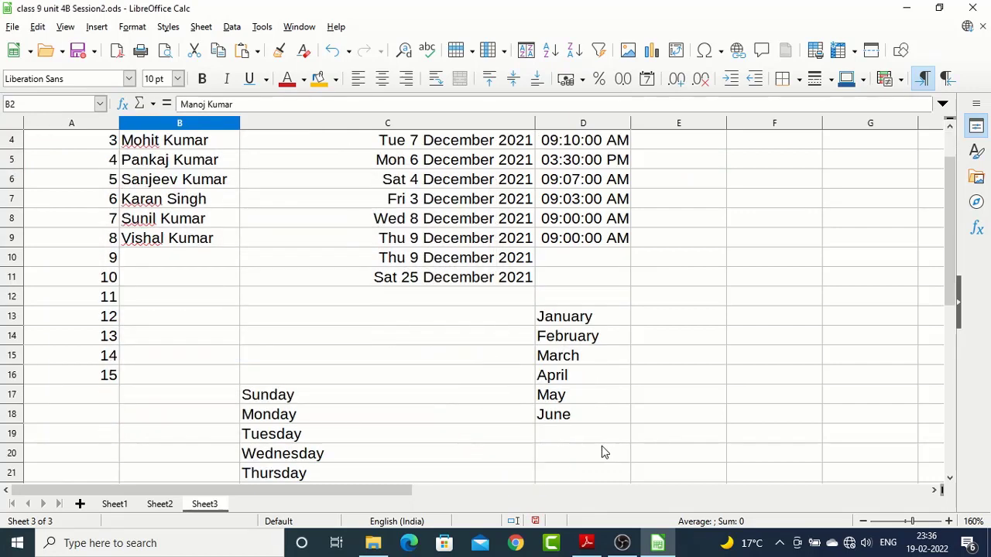
click(584, 200)
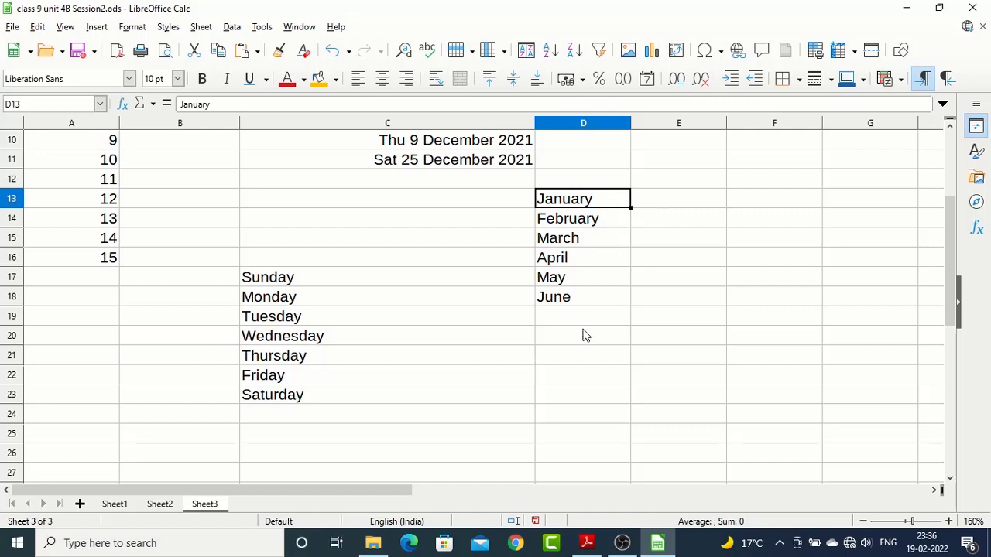
click(664, 221)
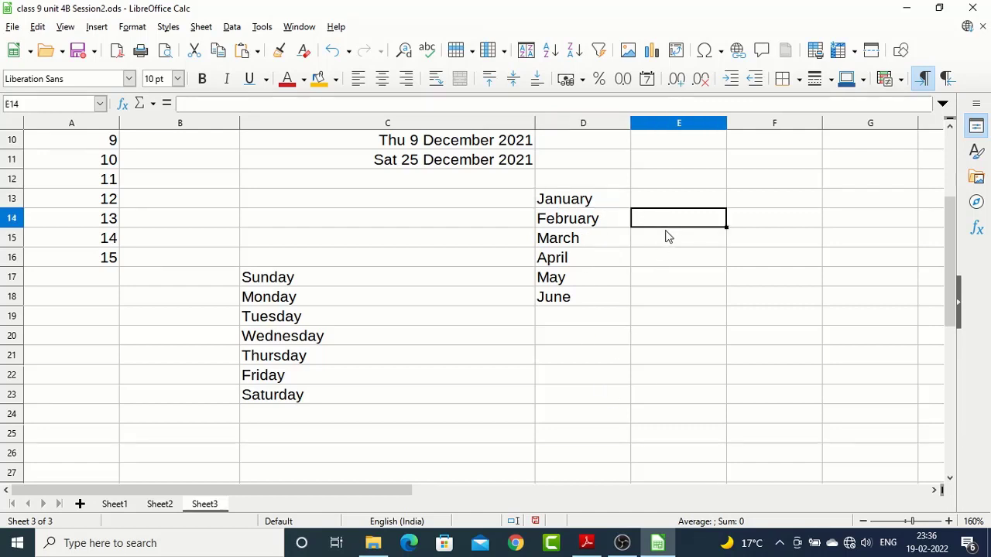
text(2)
key(Return)
text(4)
key(Return)
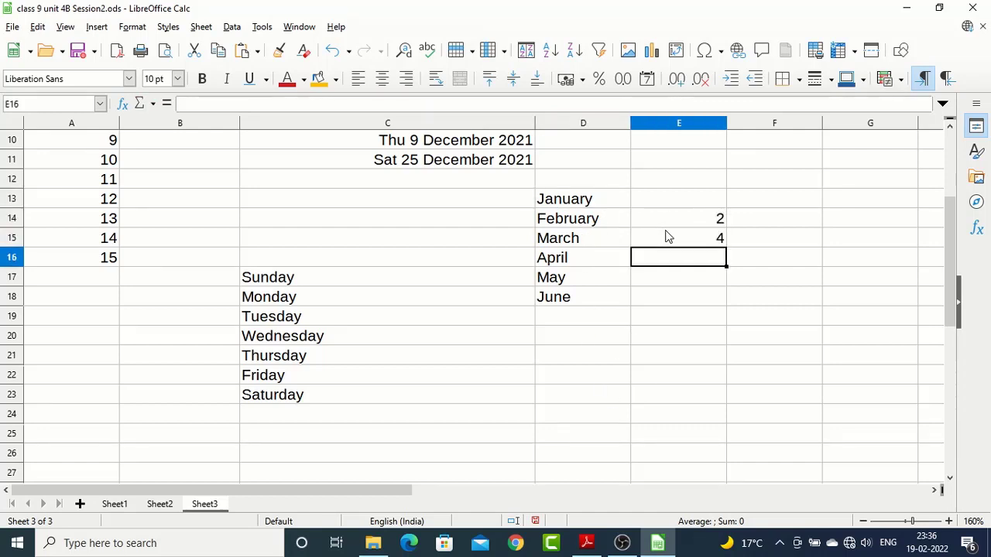
Extend the pattern of E14:E15 down to E24, producing even numbers up to 22
click(691, 223)
drag(693, 230, 710, 242)
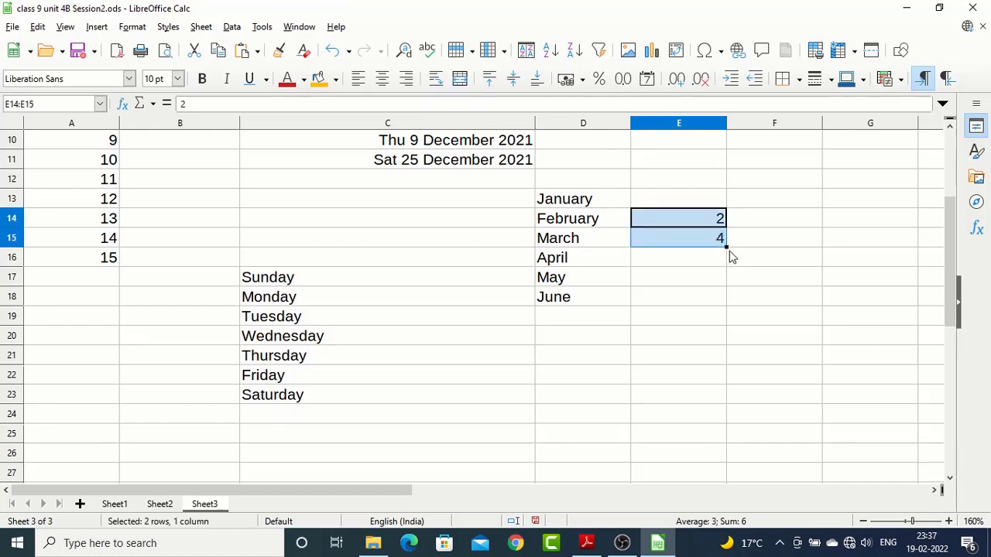
drag(727, 246, 731, 419)
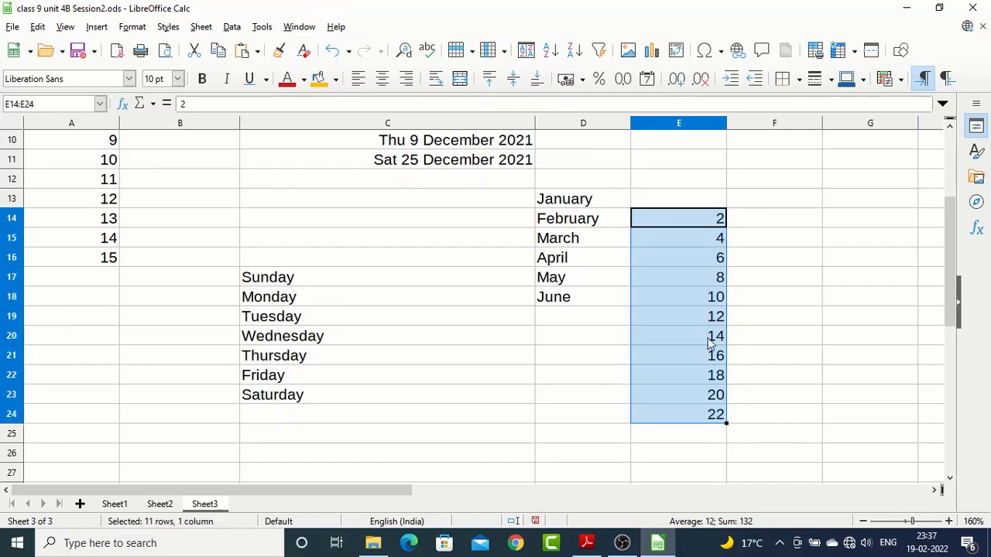
click(685, 260)
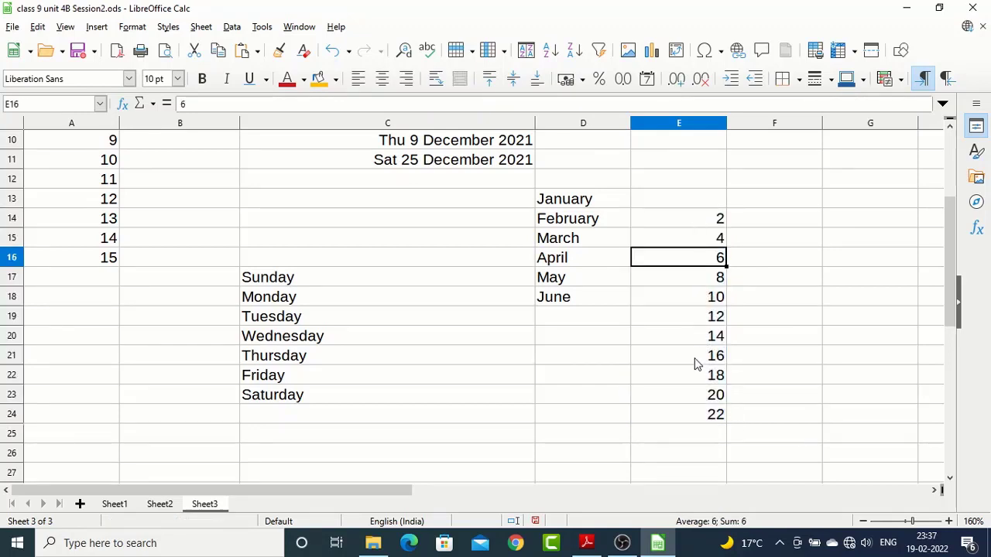
click(706, 396)
click(709, 415)
Enter 5 and 10 in F14:F15 and fill the series down to F23, producing multiples of 5 up to 50
click(754, 225)
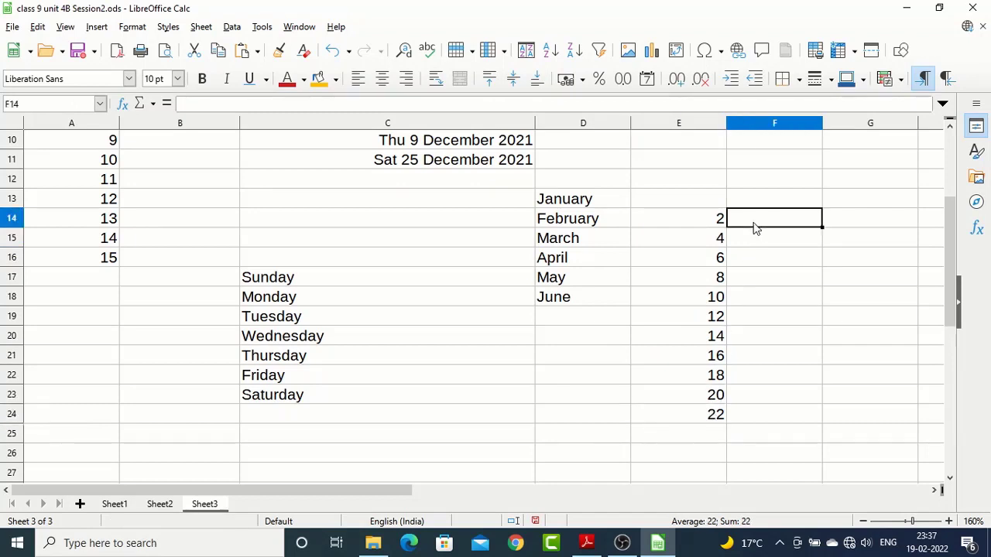
text(5)
key(Return)
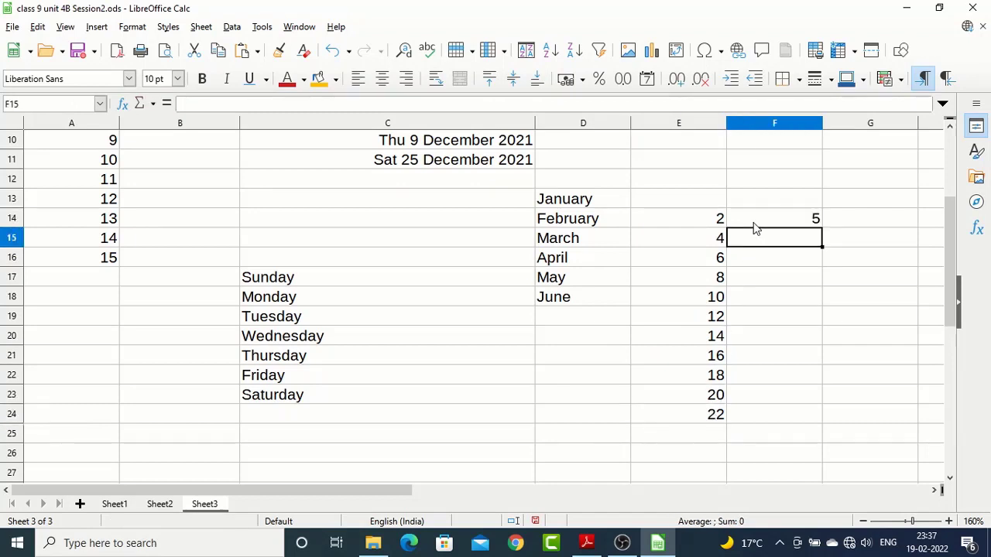
text(10)
key(Return)
key(Up)
key(Up)
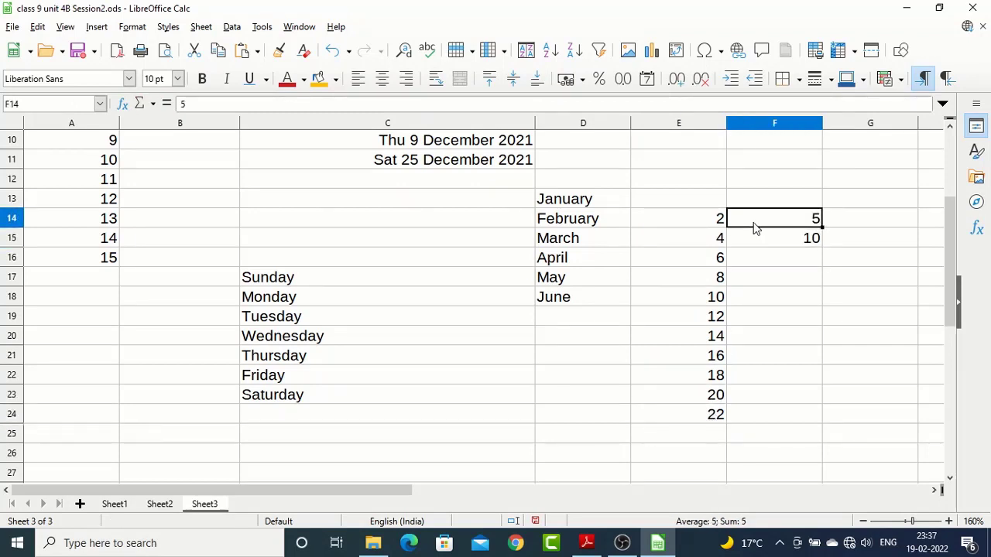
drag(780, 226, 808, 243)
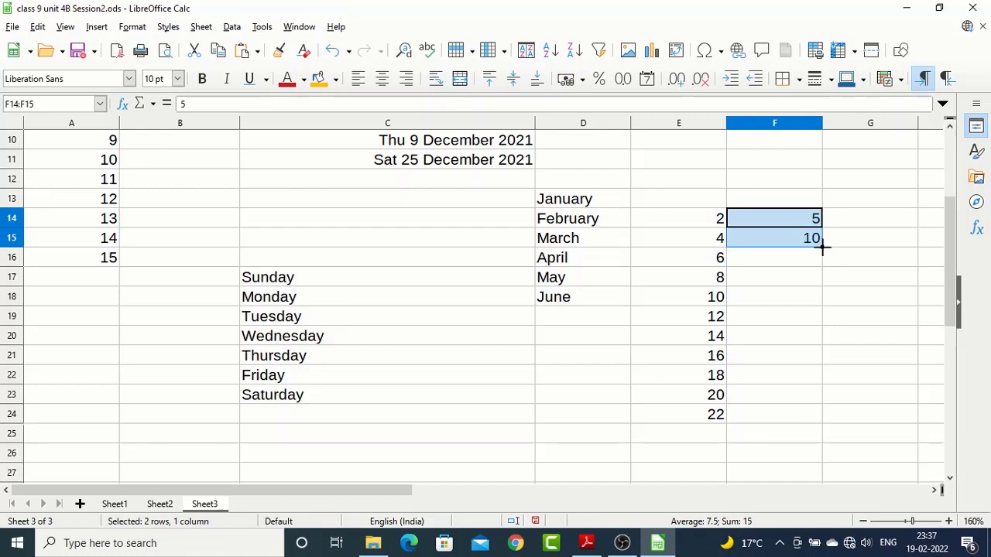
drag(823, 247, 820, 405)
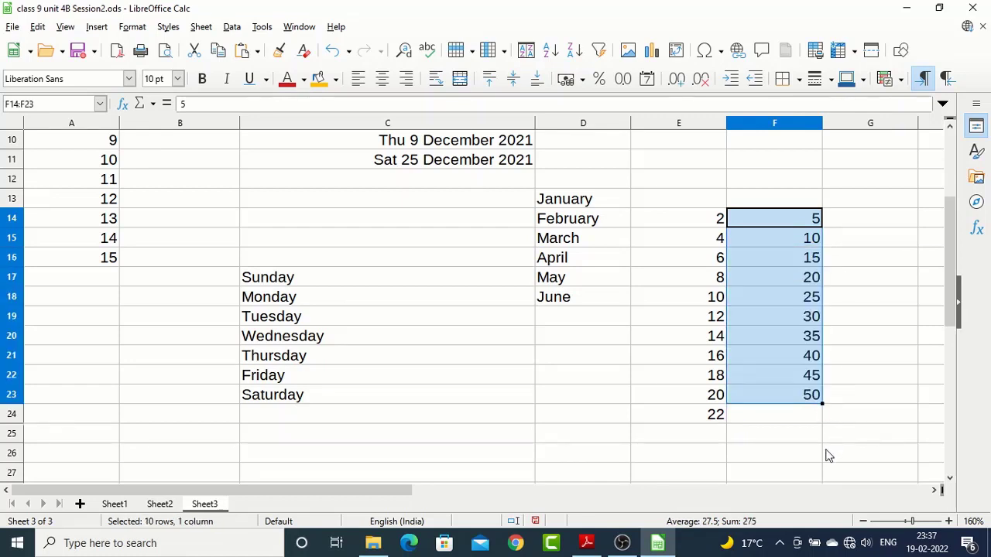
click(876, 261)
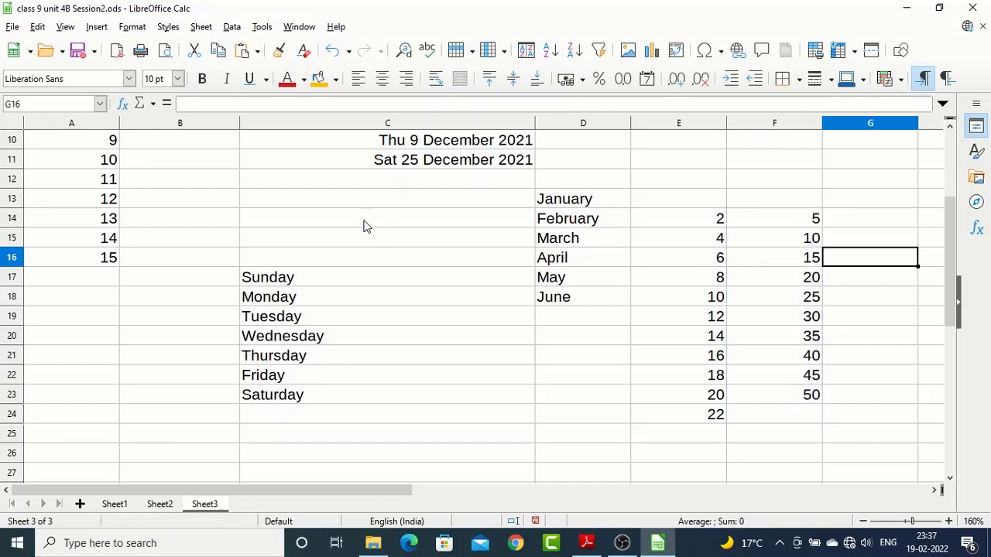
Enter 35 and 70 in B14:B15 and fill the series down to B23, producing multiples of 35 up to 350
click(202, 223)
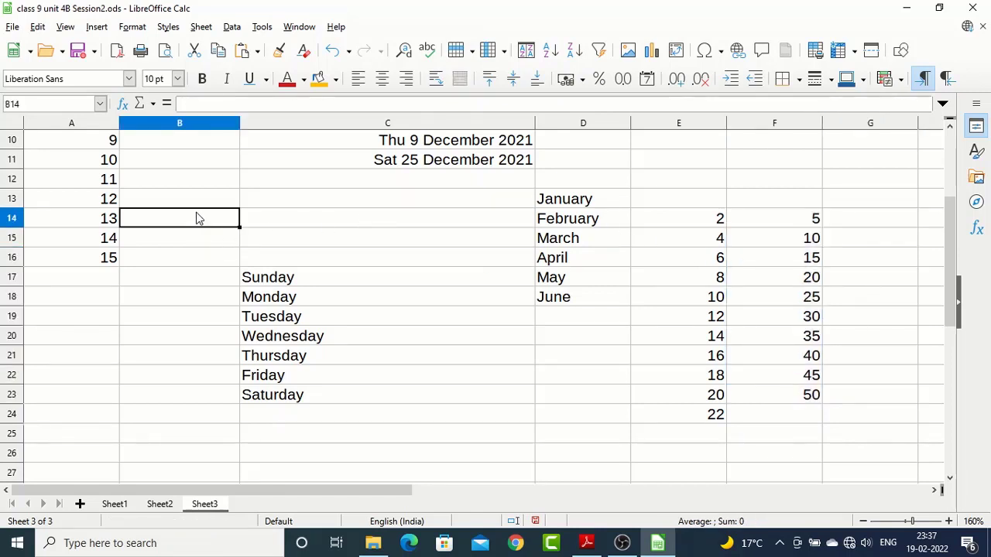
text(35)
key(Return)
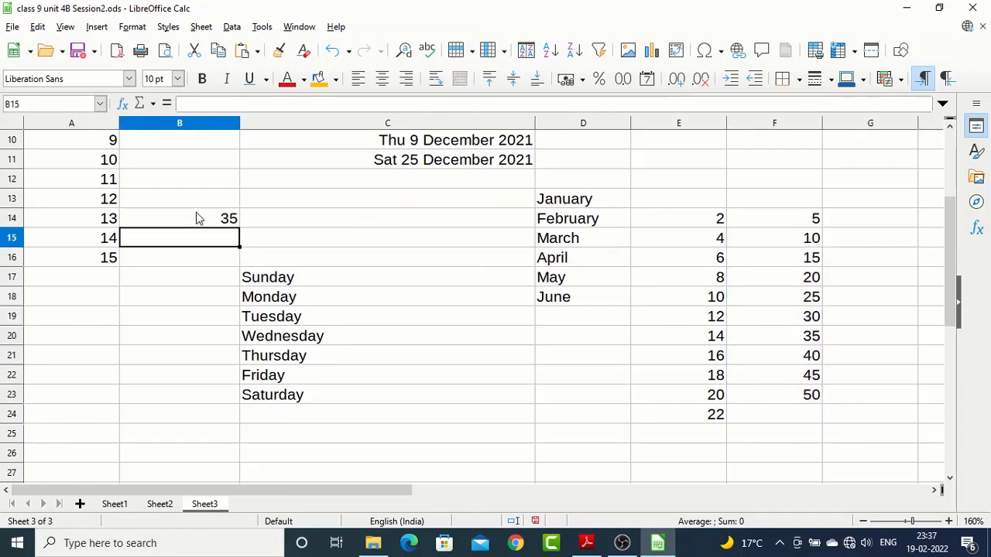
text(70)
key(Return)
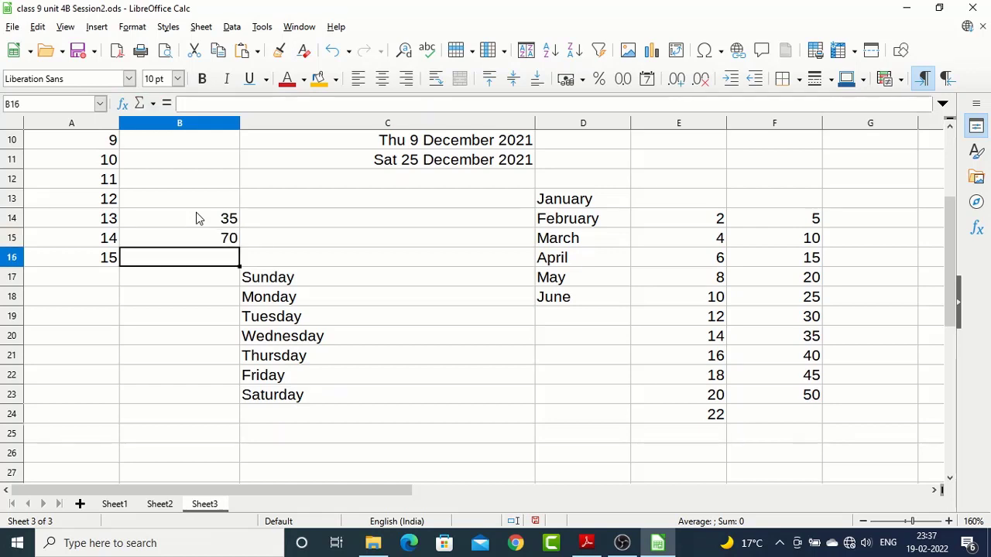
click(197, 224)
drag(224, 228, 237, 412)
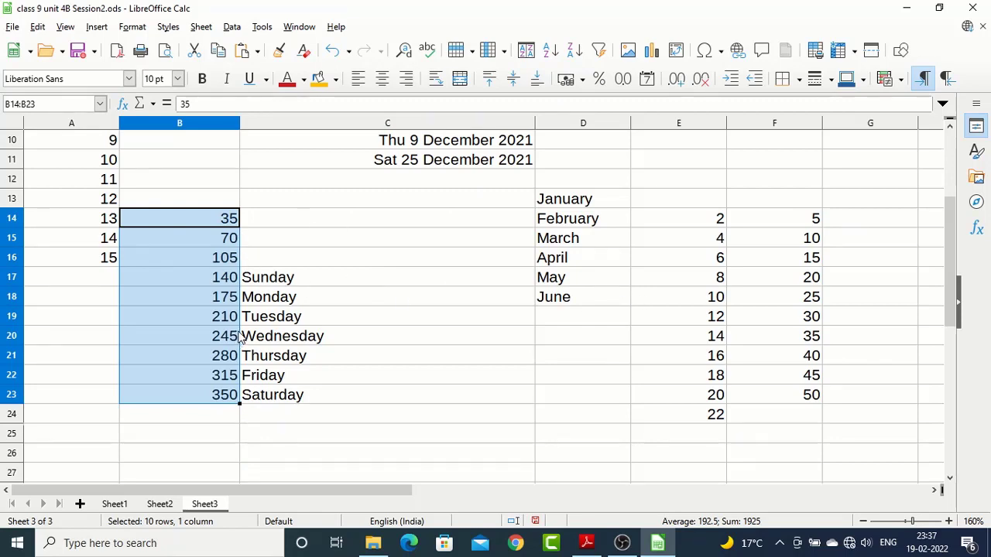
Delete the contents of A12:G63 on Sheet3 and switch to Sheet2
scroll(240, 334, up, 3)
drag(92, 354, 870, 349)
key(Delete)
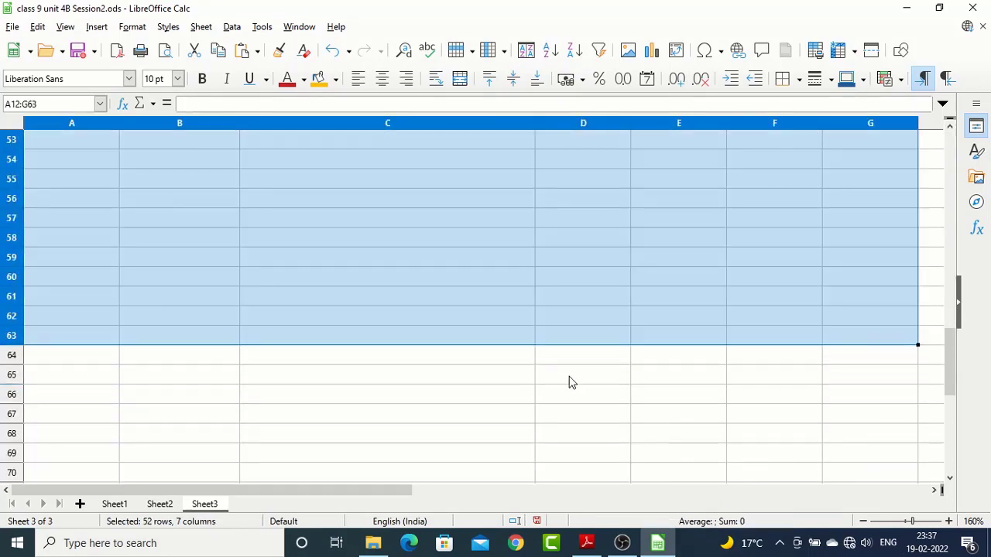
scroll(568, 382, up, 10)
click(160, 504)
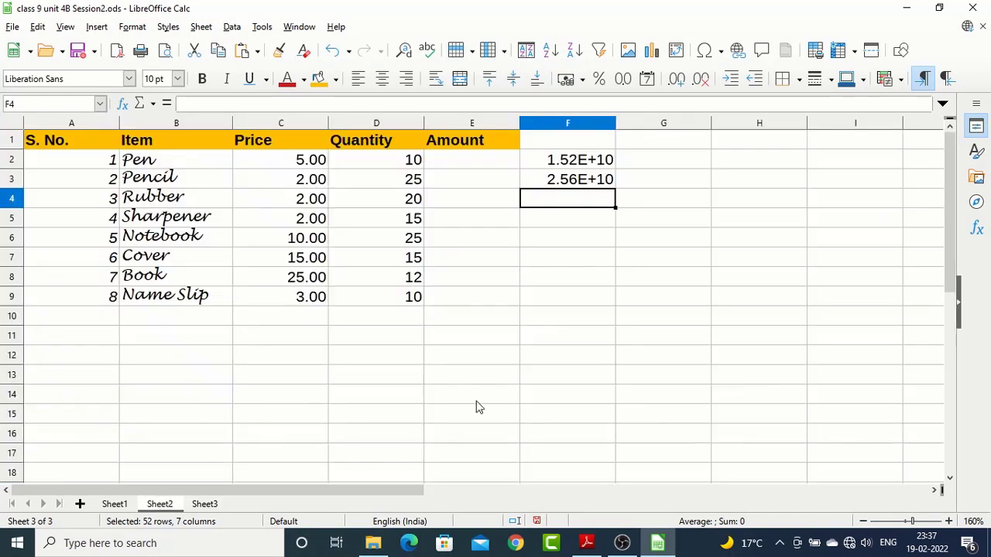
Enter the formula =C2*D2 in E2 to calculate the Pen row's amount from price and quantity
click(485, 165)
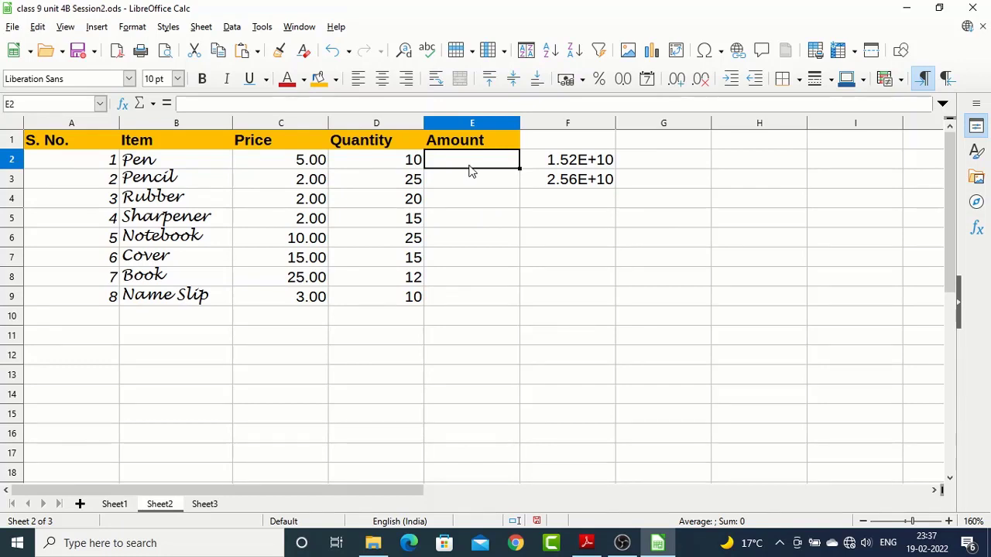
text(=)
key(Left)
key(Left)
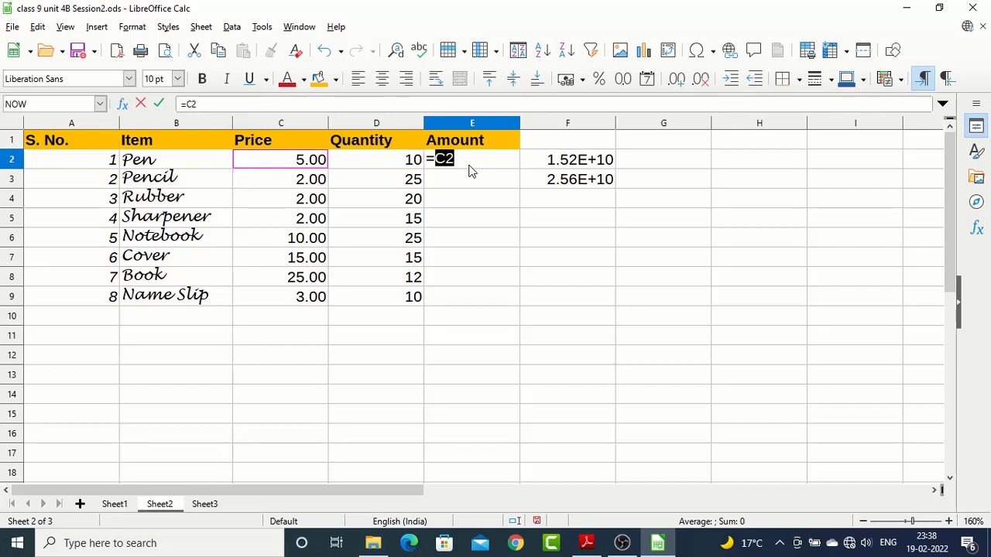
text(*)
key(Left)
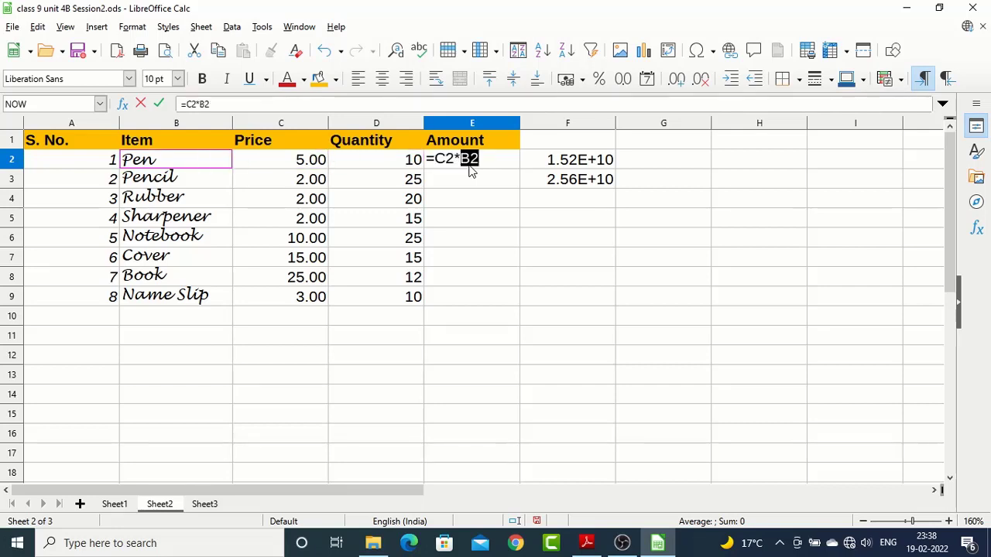
key(Right)
key(Right)
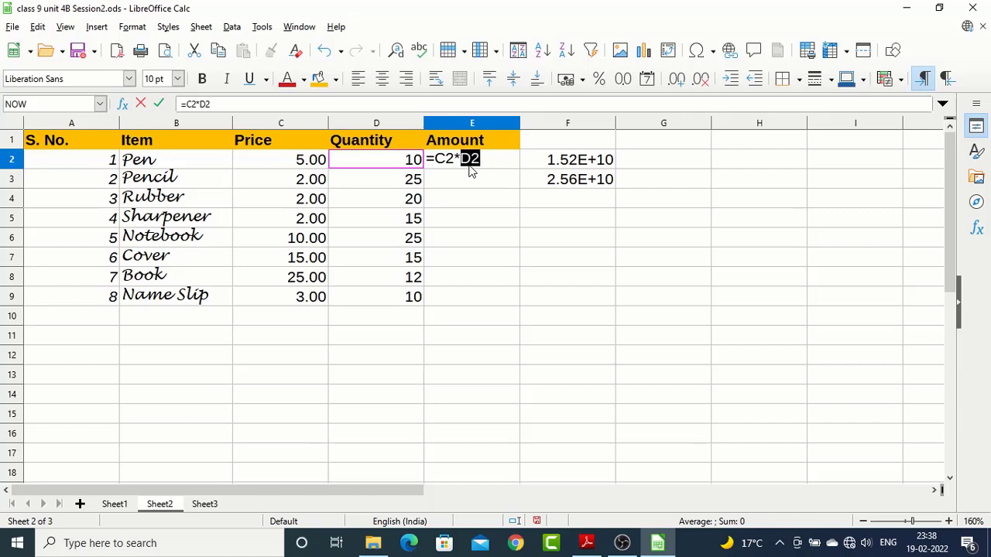
key(Return)
Copy the formula in E2 down to E9 with the fill handle and check the copied formulas in E6:E9
click(469, 166)
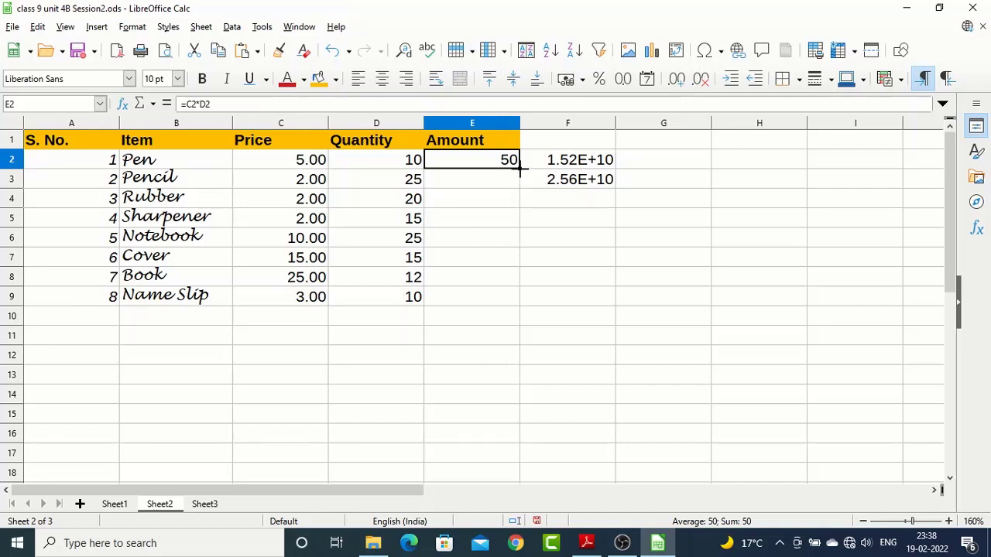
drag(520, 169, 514, 306)
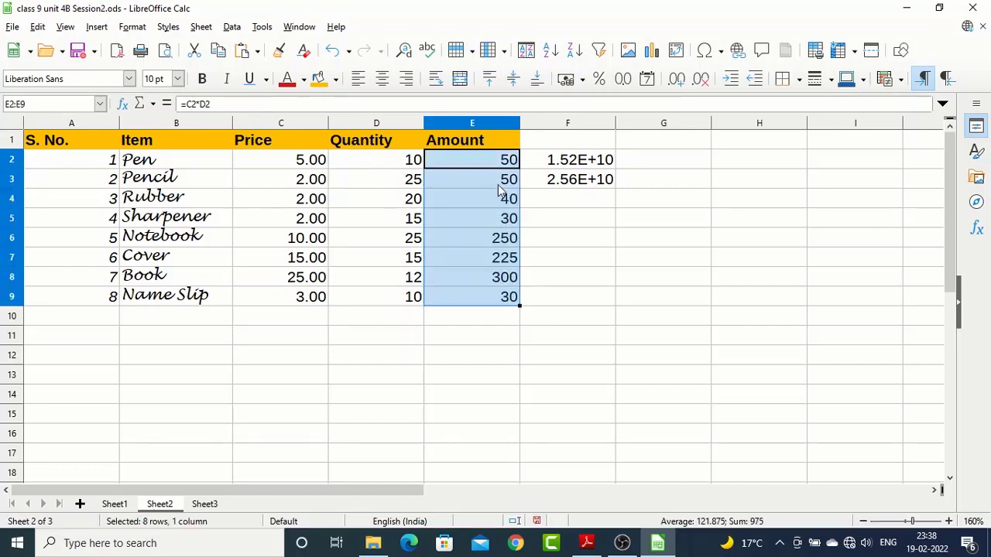
click(509, 297)
click(509, 279)
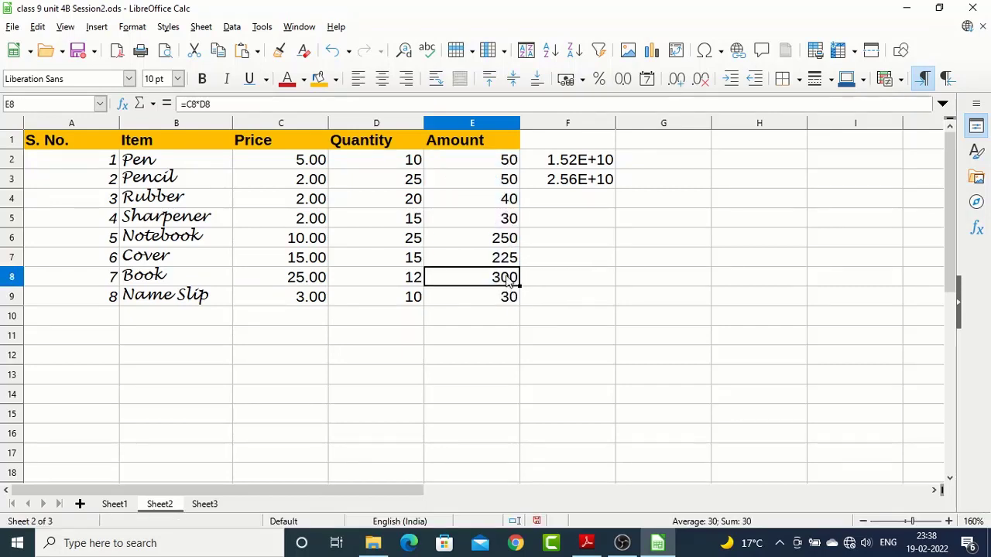
click(509, 258)
click(507, 240)
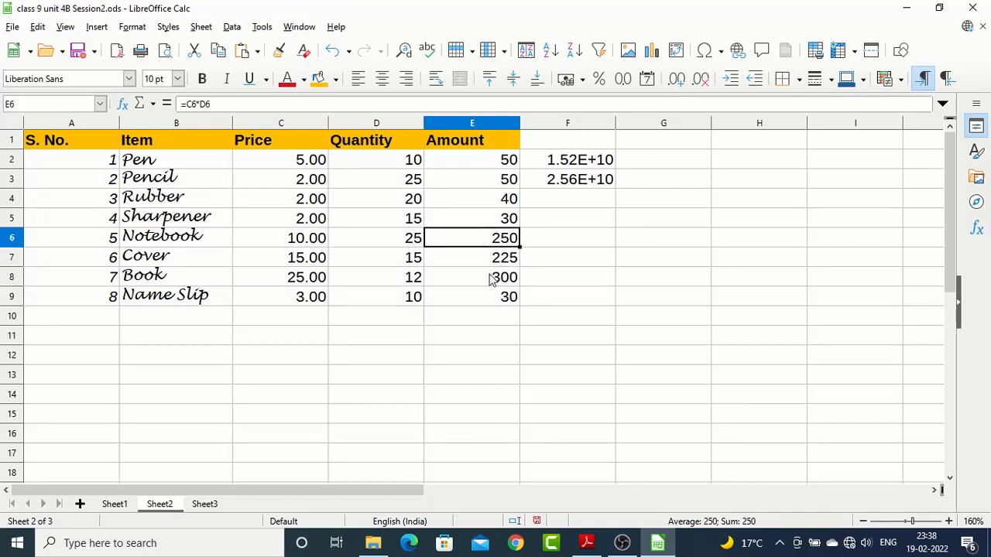
Delete the contents of F2:F4 beside the Amount column
drag(588, 160, 578, 205)
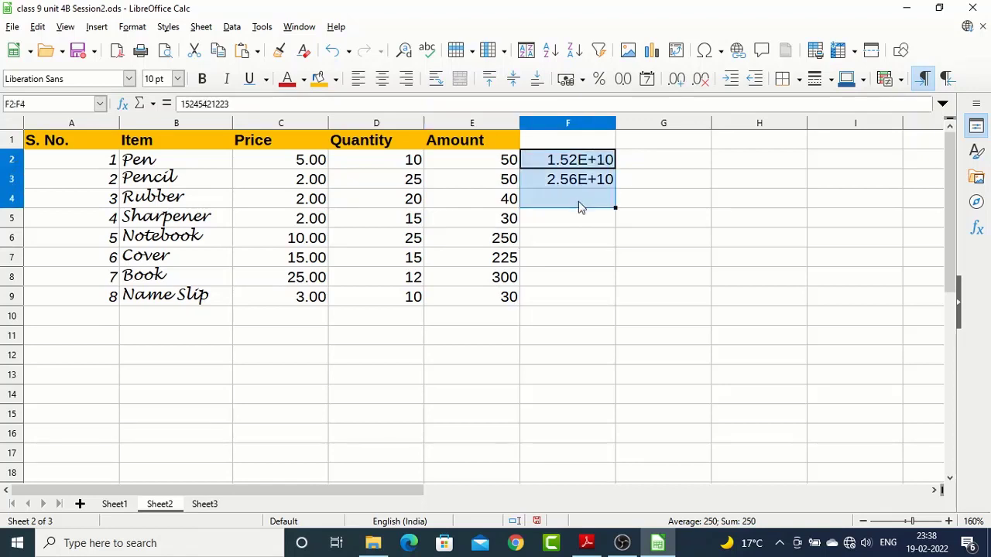
key(Delete)
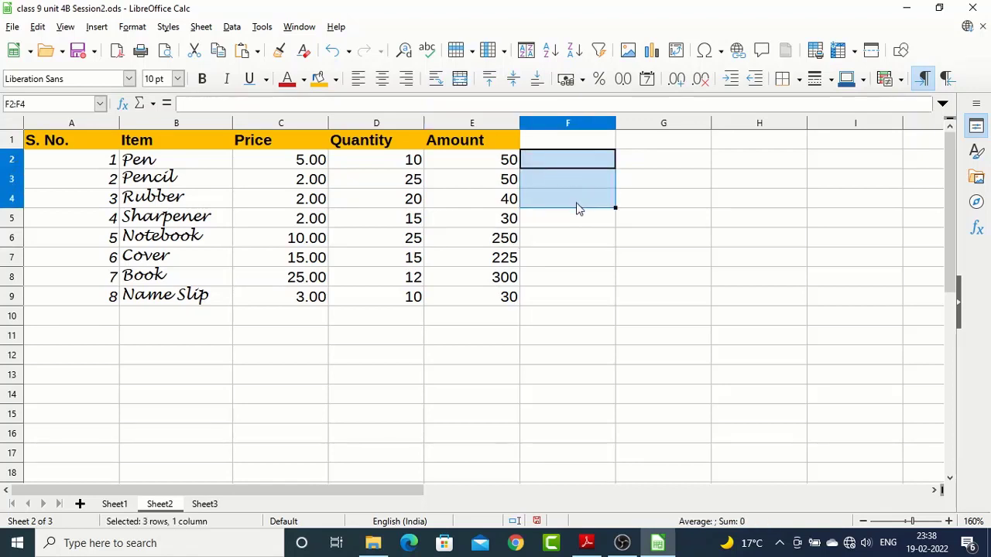
click(497, 160)
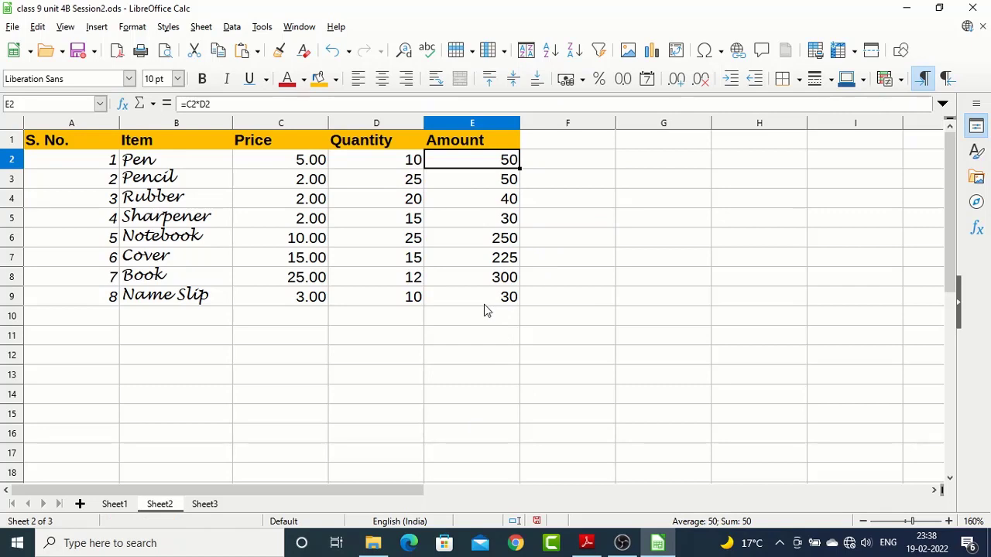
scroll(494, 317, down, 1)
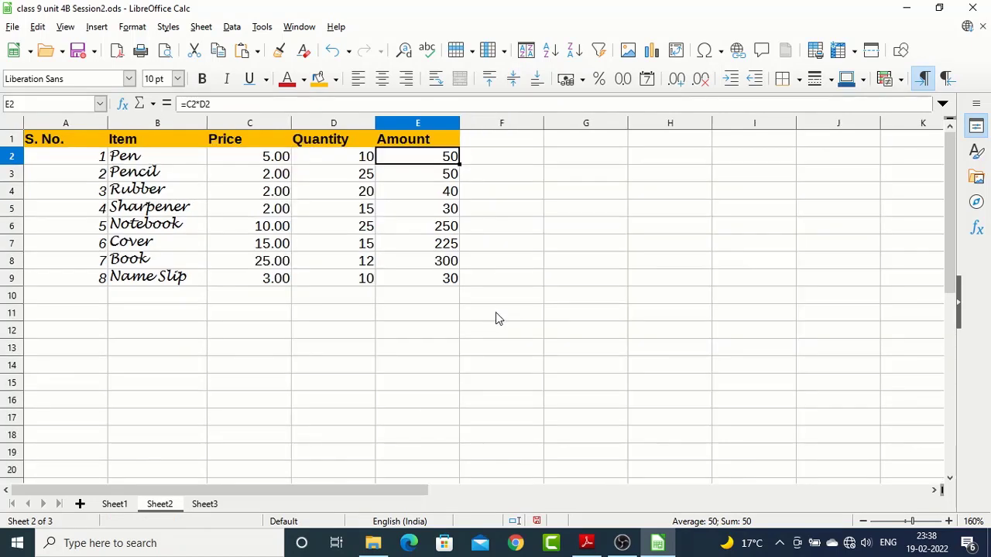
click(367, 209)
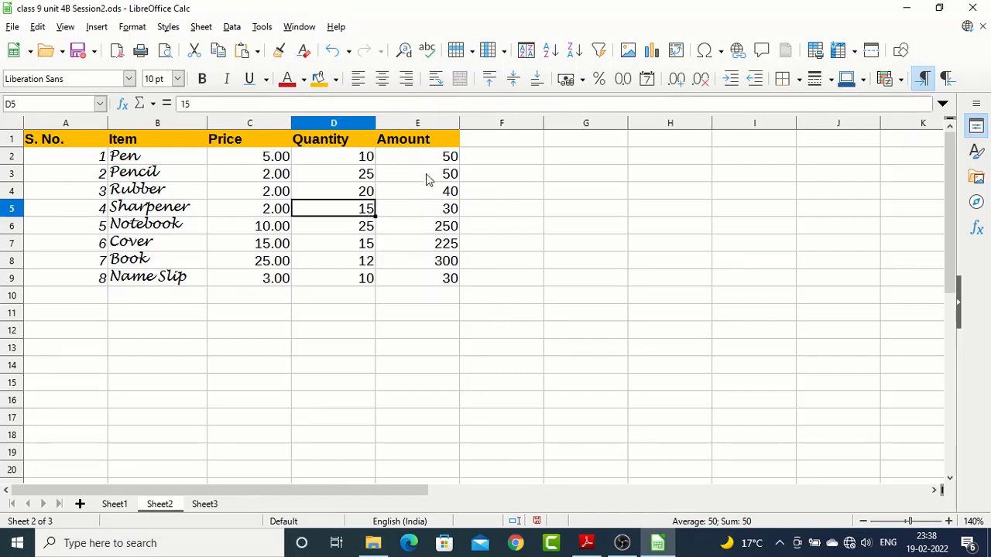
Switch to the syllabus PDF in Adobe Reader and review the point on copying a formula with the fill handle and the referencing unit
key(alt+Tab)
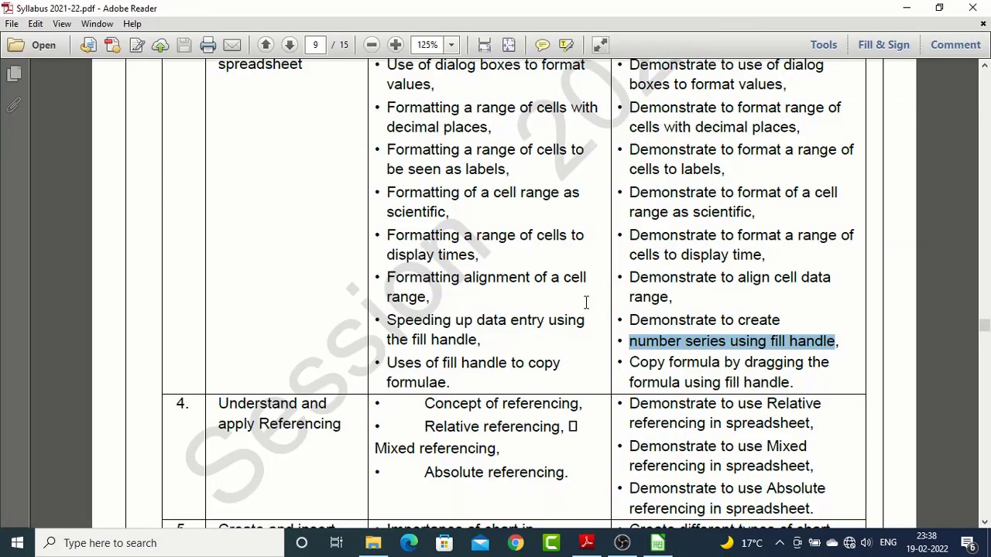
drag(793, 382, 658, 356)
scroll(722, 362, up, 3)
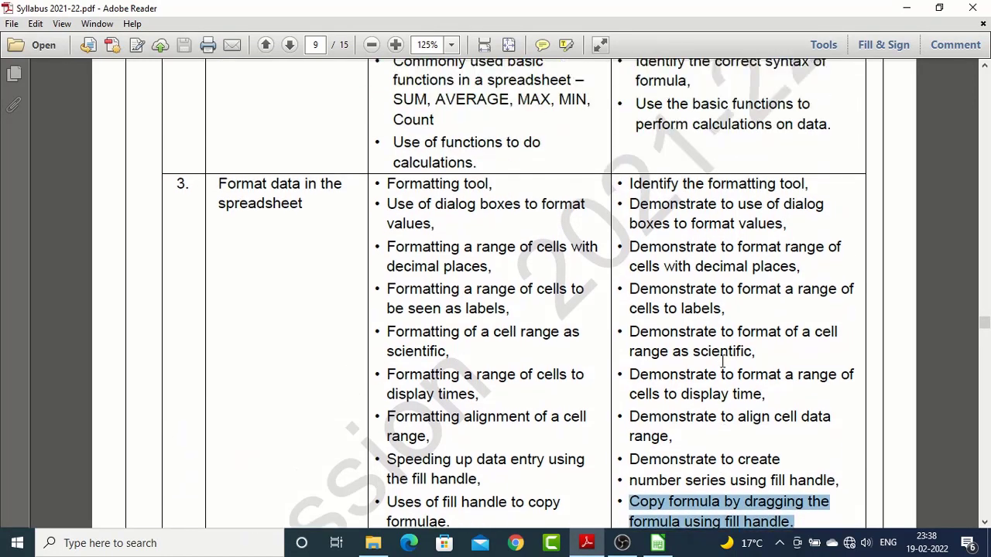
scroll(654, 220, down, 3)
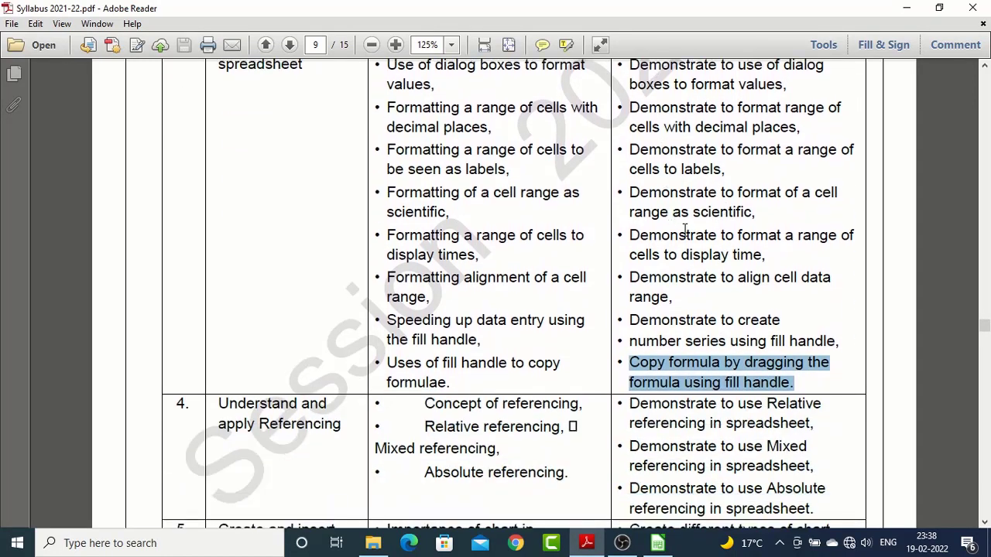
scroll(686, 228, down, 3)
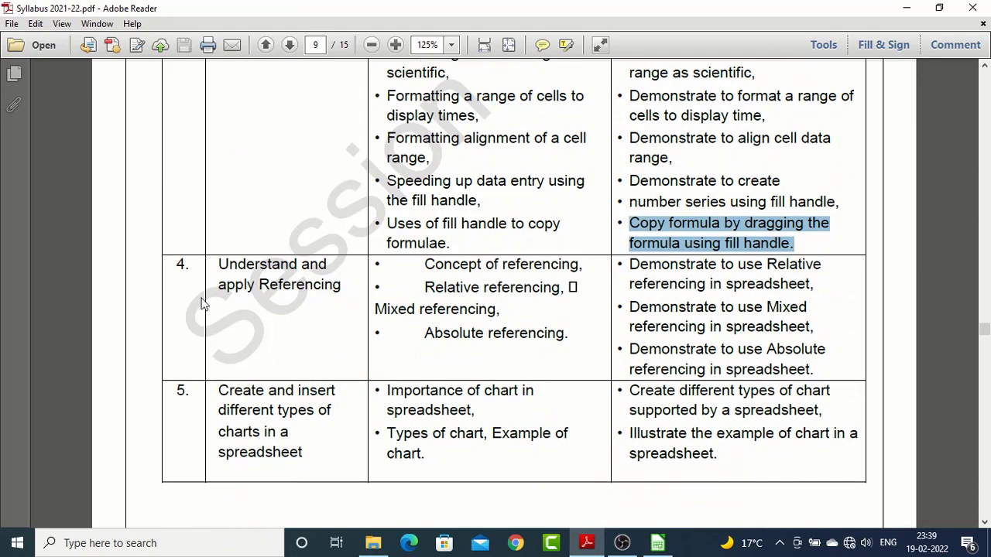